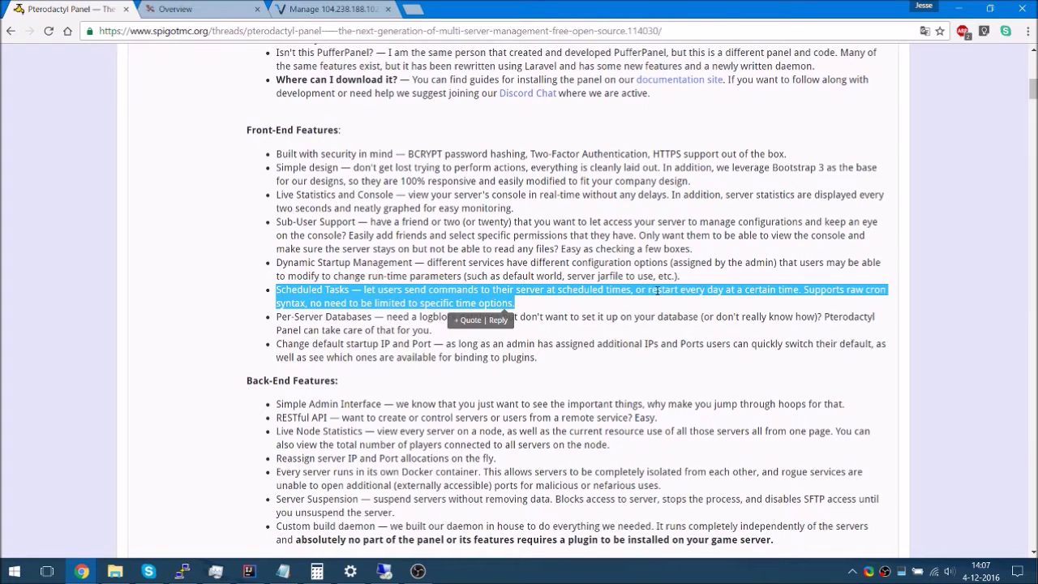
Highlight the Dynamic Startup Management and Sub-User Support feature descriptions in the SpigotMC thread
{"action": "left_click_drag", "start_coordinate": [684, 281], "coordinate": [256, 288]}
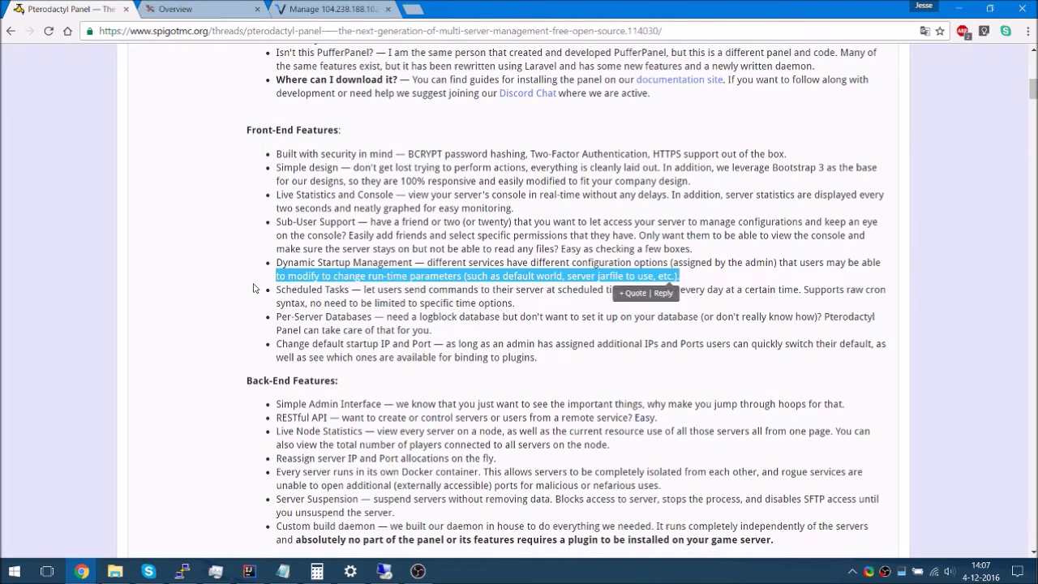
{"action": "left_click", "coordinate": [217, 299]}
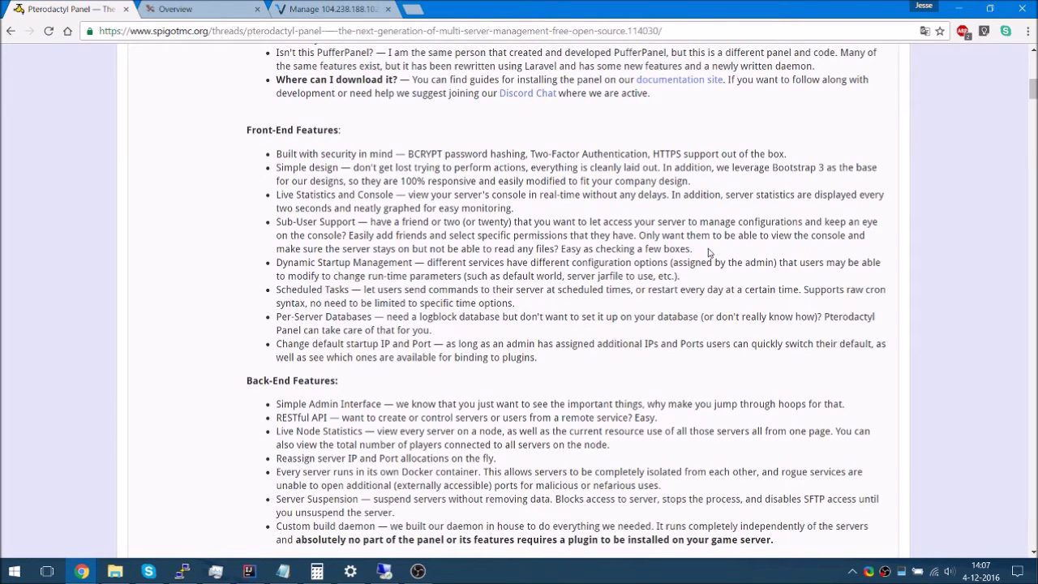
{"action": "left_click_drag", "start_coordinate": [709, 252], "coordinate": [258, 228]}
{"action": "left_click_drag", "start_coordinate": [471, 223], "coordinate": [313, 207]}
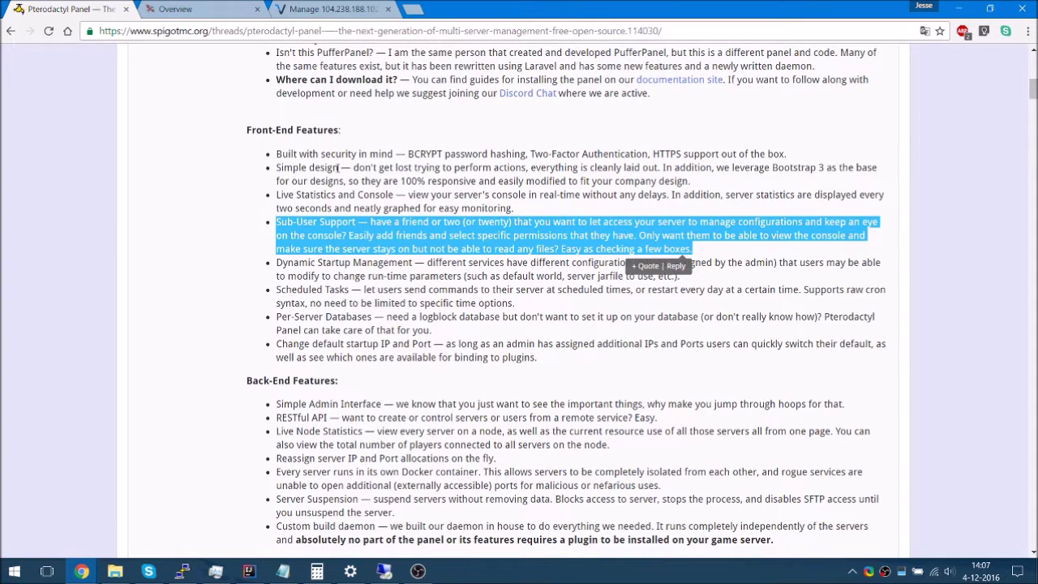
Scroll through the Pterodactyl panel screenshots in the forum thread
{"action": "scroll", "coordinate": [645, 193], "scroll_direction": "down", "scroll_amount": 10}
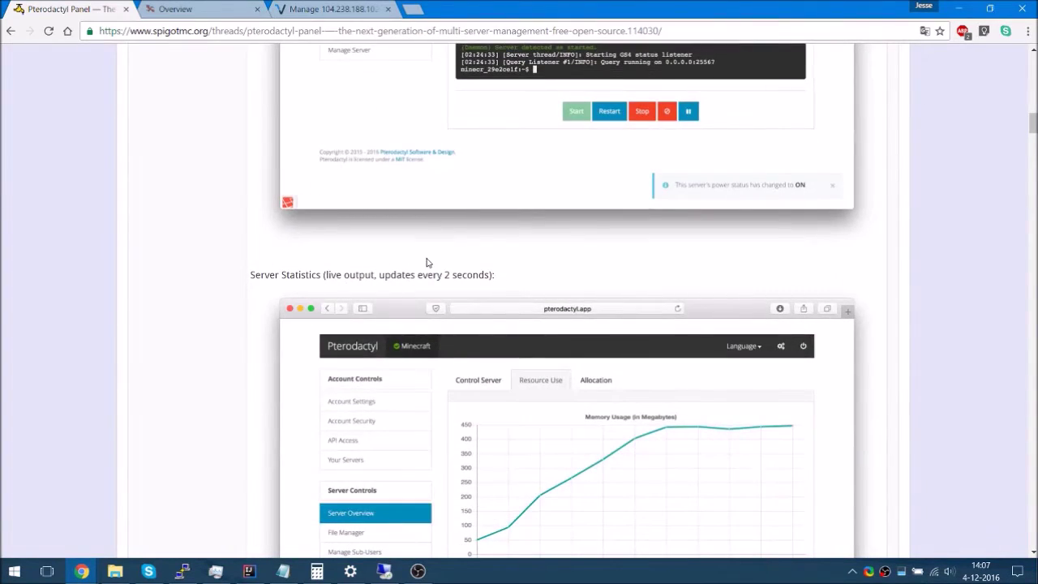
{"action": "scroll", "coordinate": [429, 247], "scroll_direction": "down", "scroll_amount": 17}
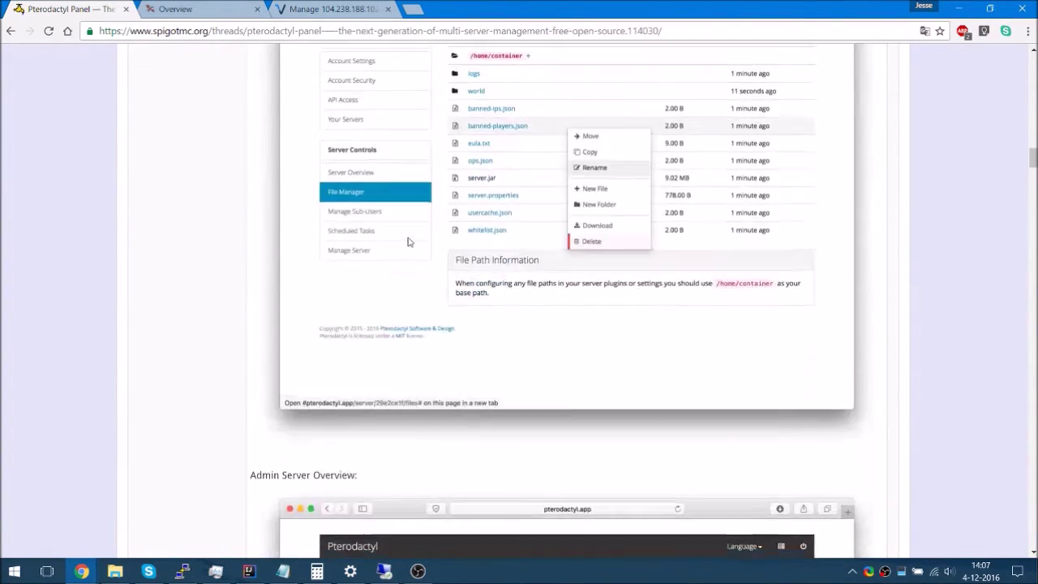
{"action": "scroll", "coordinate": [414, 243], "scroll_direction": "up", "scroll_amount": 20}
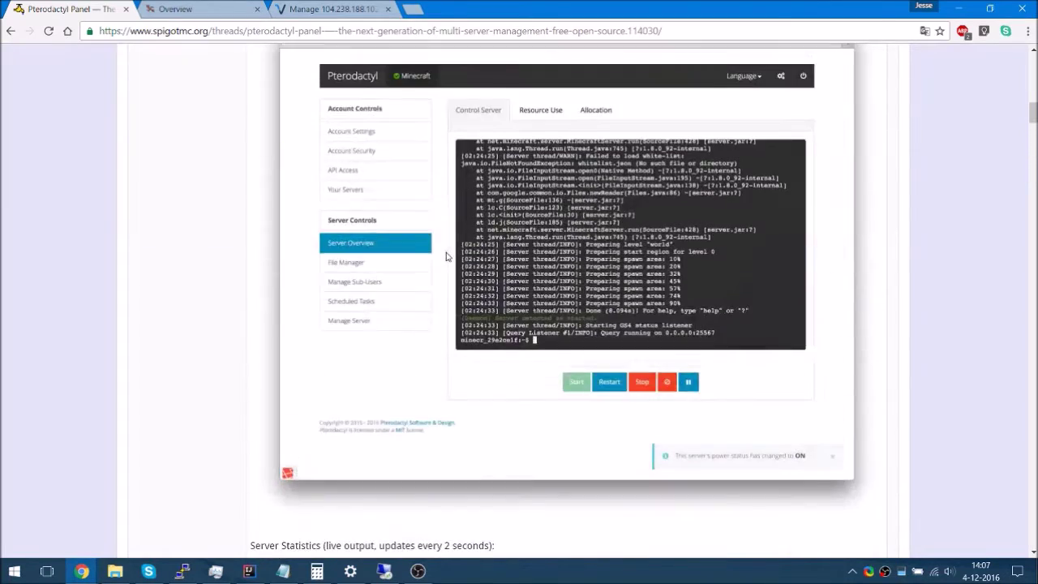
{"action": "scroll", "coordinate": [134, 301], "scroll_direction": "down", "scroll_amount": 4}
{"action": "scroll", "coordinate": [192, 296], "scroll_direction": "up", "scroll_amount": 2}
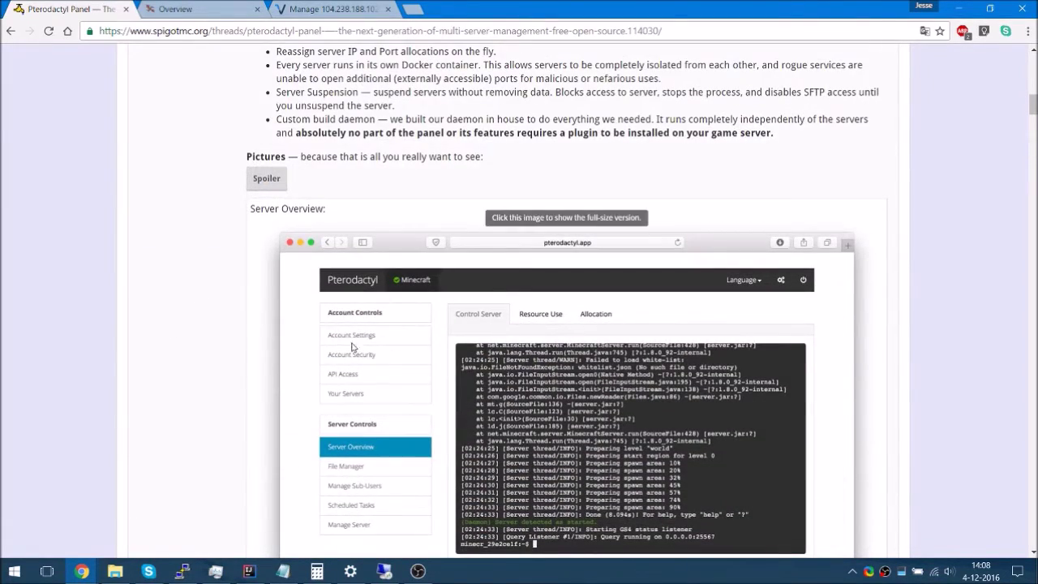
{"action": "scroll", "coordinate": [486, 309], "scroll_direction": "down", "scroll_amount": 3}
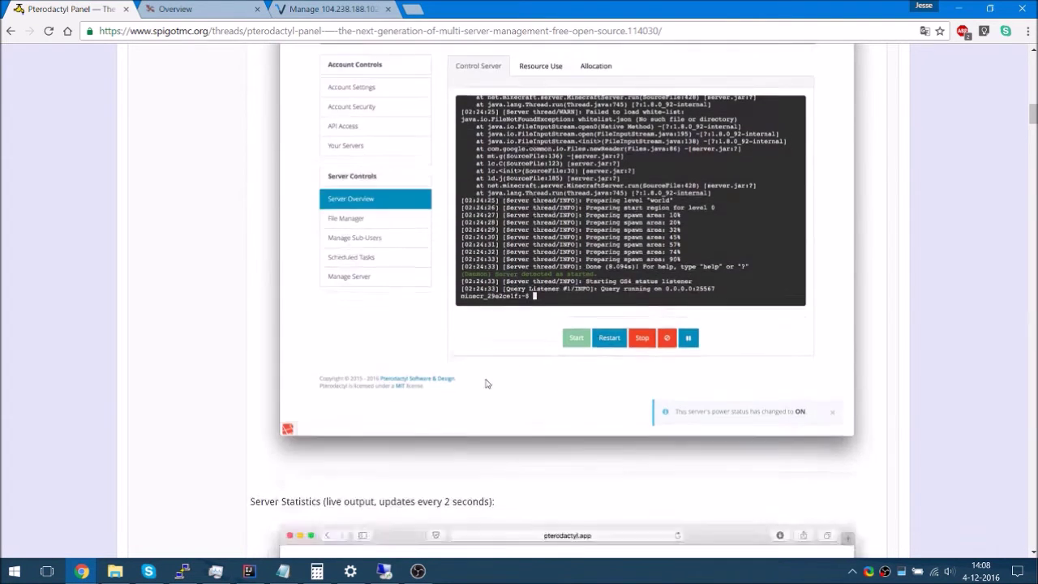
{"action": "scroll", "coordinate": [487, 383], "scroll_direction": "down", "scroll_amount": 5}
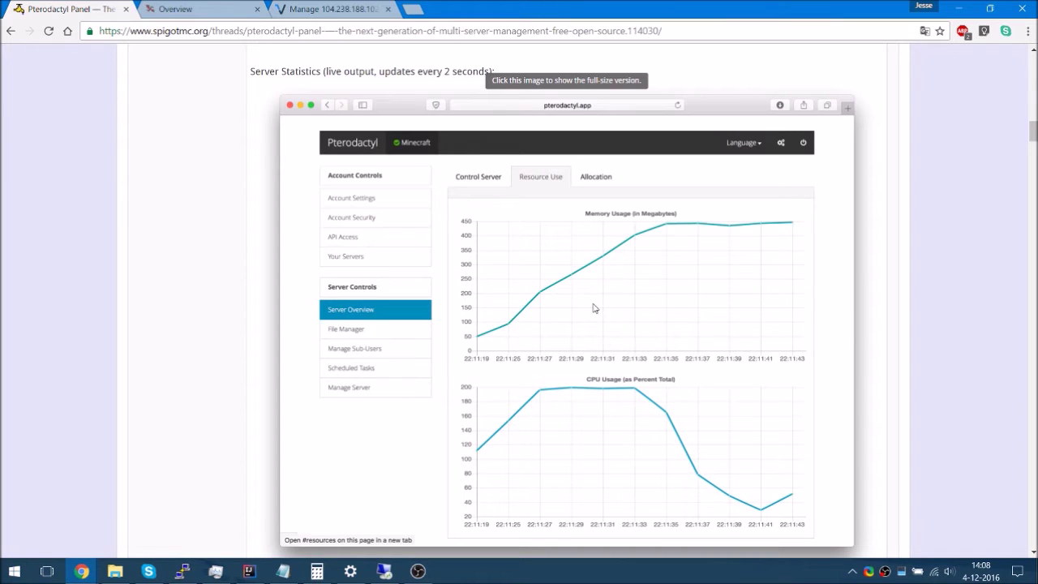
{"action": "scroll", "coordinate": [118, 367], "scroll_direction": "down", "scroll_amount": 6}
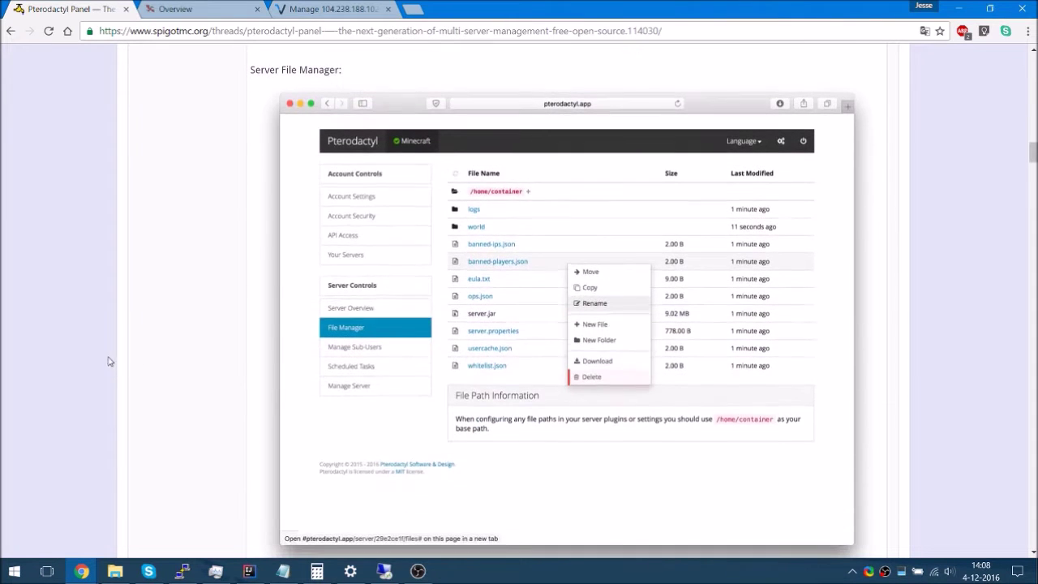
{"action": "scroll", "coordinate": [626, 299], "scroll_direction": "down", "scroll_amount": 4}
{"action": "scroll", "coordinate": [655, 292], "scroll_direction": "up", "scroll_amount": 2}
{"action": "scroll", "coordinate": [410, 323], "scroll_direction": "down", "scroll_amount": 5}
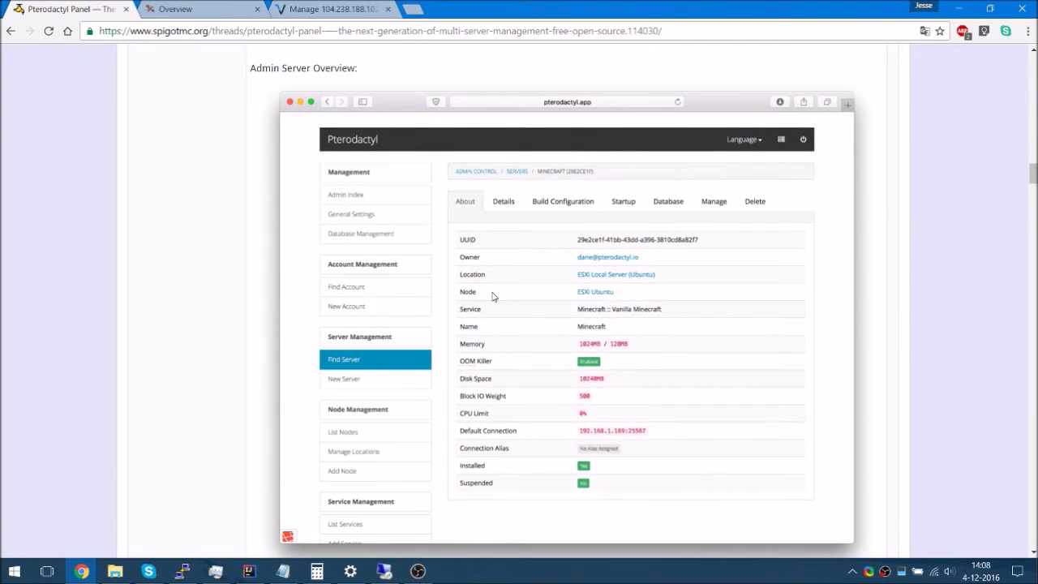
{"action": "scroll", "coordinate": [503, 274], "scroll_direction": "down", "scroll_amount": 3}
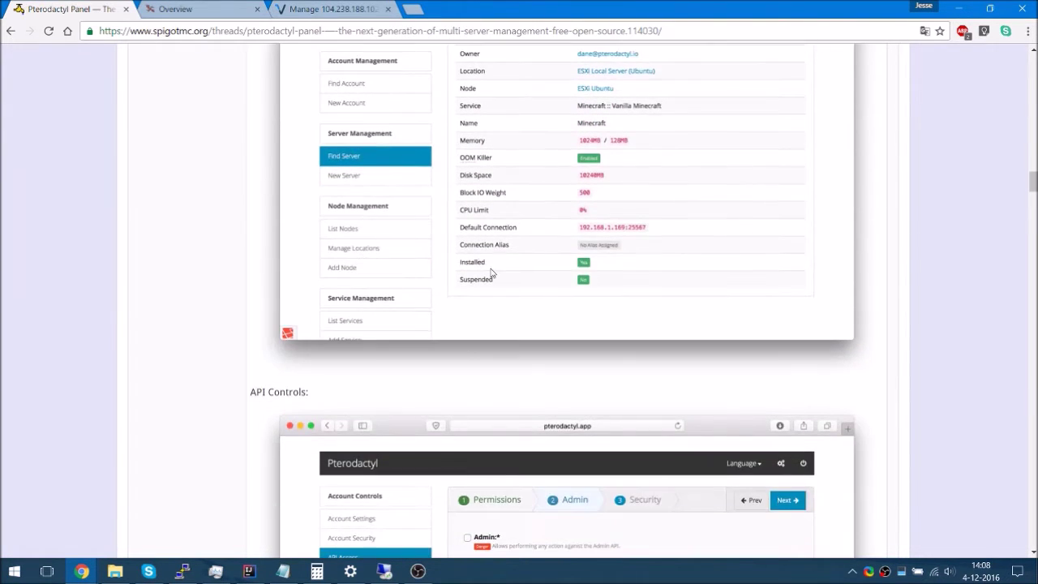
{"action": "scroll", "coordinate": [452, 299], "scroll_direction": "down", "scroll_amount": 3}
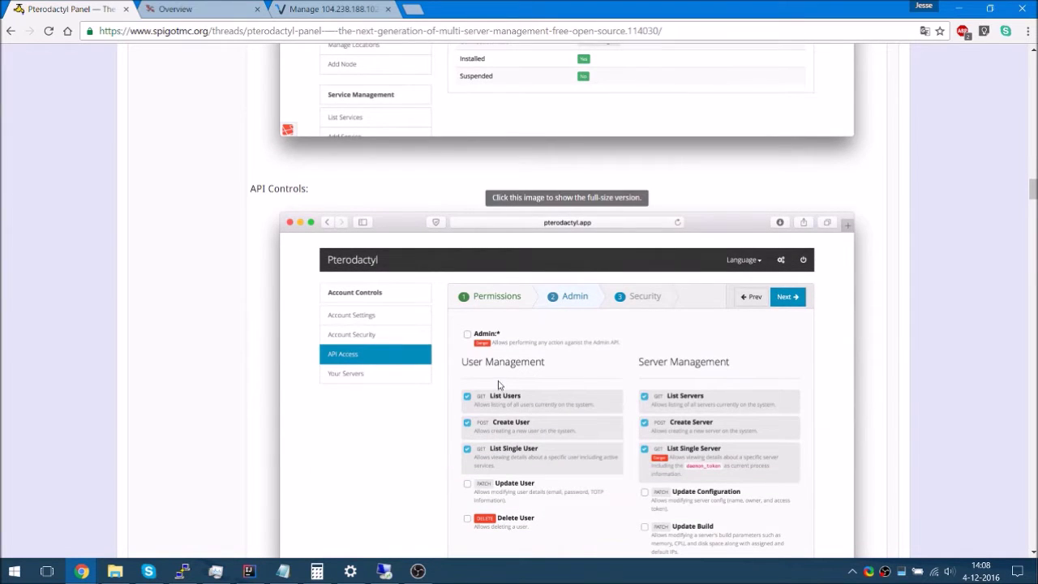
{"action": "scroll", "coordinate": [266, 389], "scroll_direction": "down", "scroll_amount": 7}
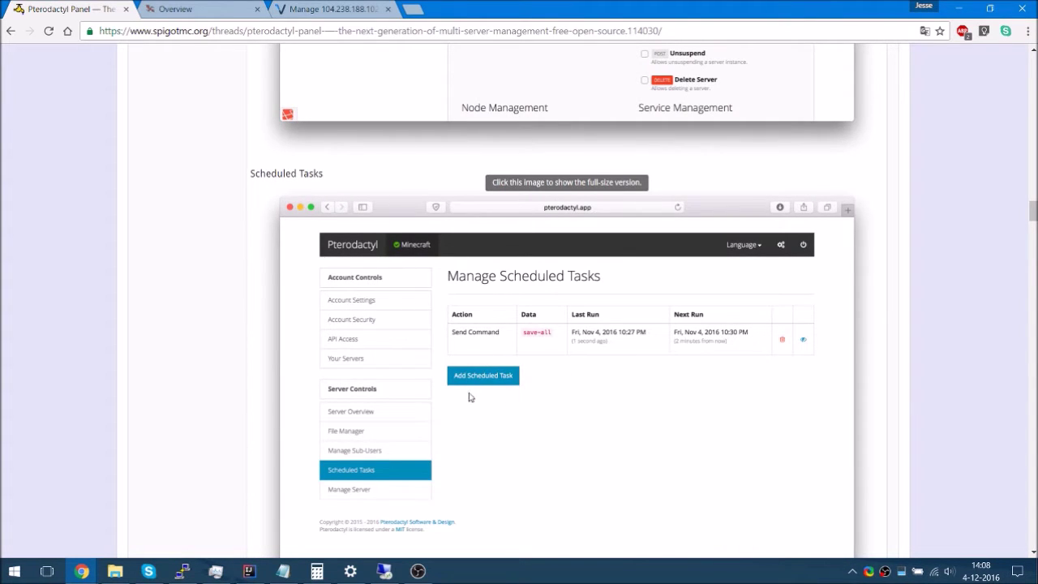
{"action": "scroll", "coordinate": [398, 347], "scroll_direction": "down", "scroll_amount": 9}
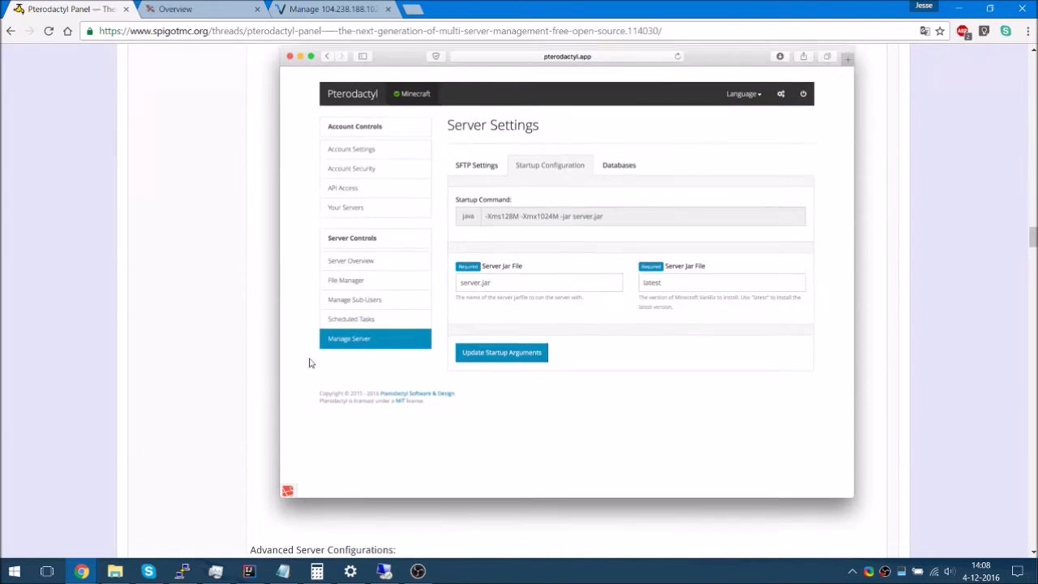
{"action": "scroll", "coordinate": [340, 317], "scroll_direction": "up", "scroll_amount": 2}
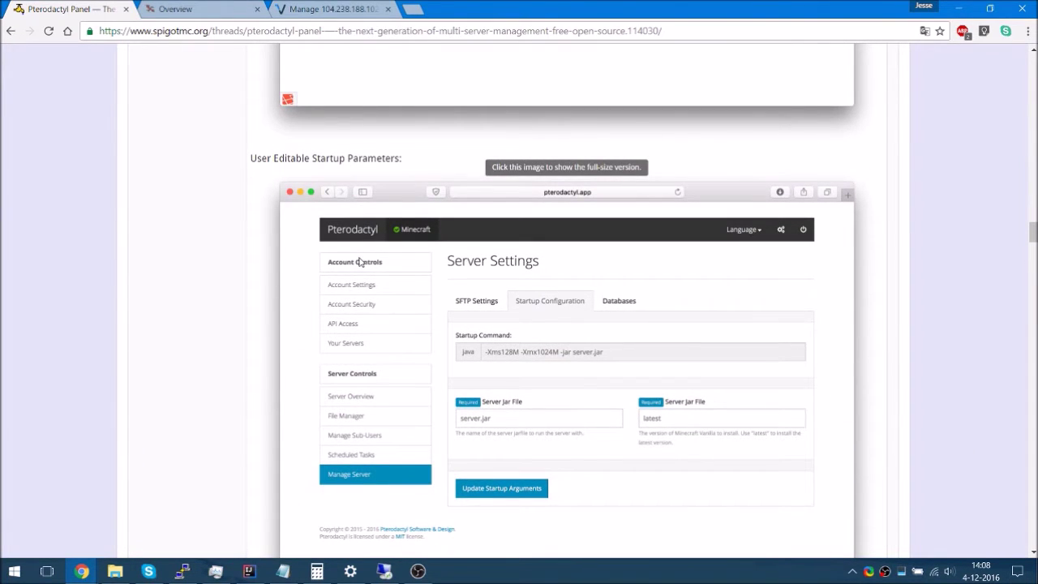
{"action": "scroll", "coordinate": [363, 261], "scroll_direction": "down", "scroll_amount": 6}
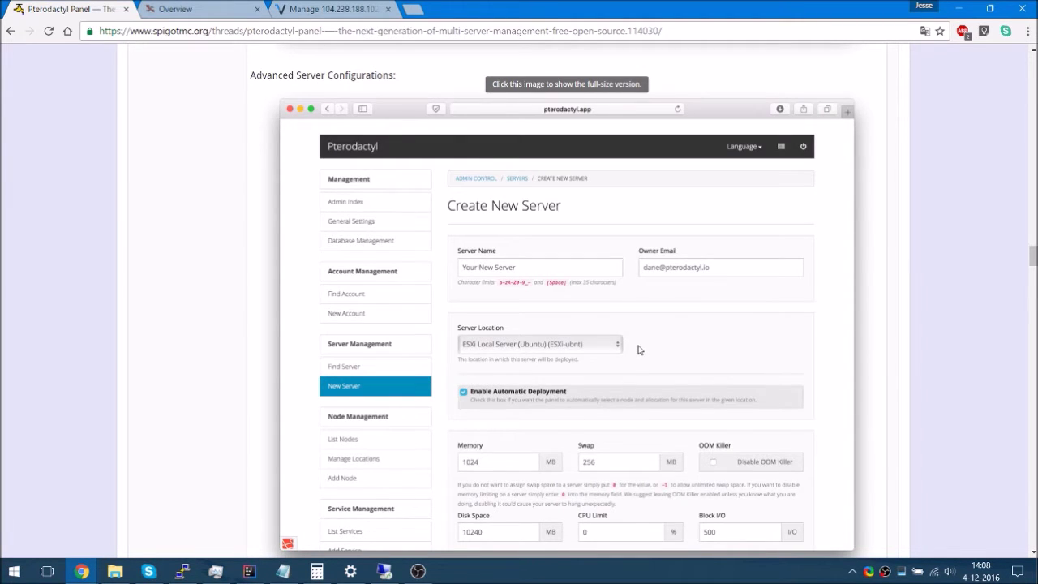
{"action": "scroll", "coordinate": [638, 349], "scroll_direction": "down", "scroll_amount": 10}
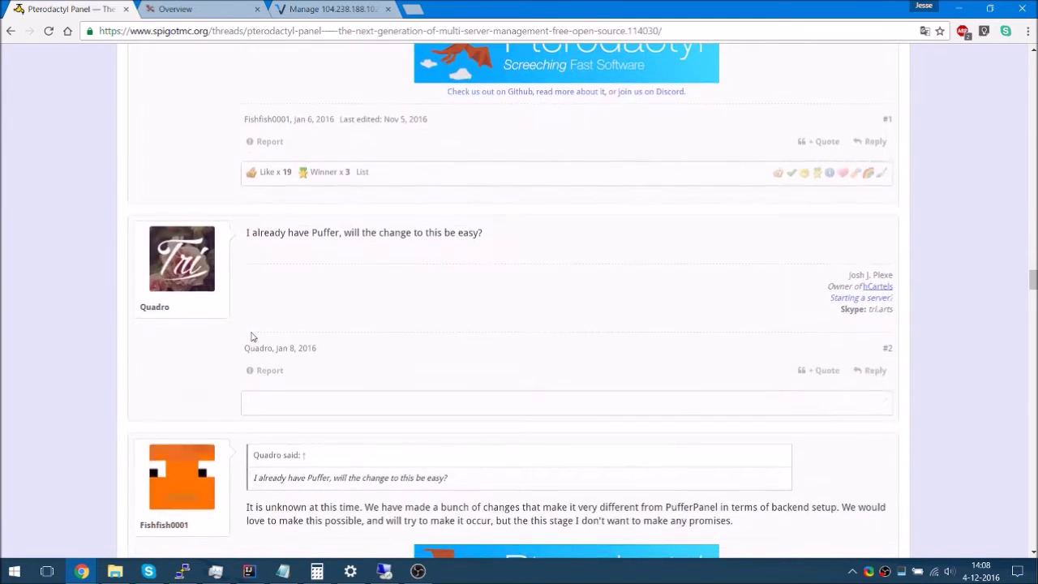
{"action": "scroll", "coordinate": [251, 337], "scroll_direction": "up", "scroll_amount": 3}
Open the Pterodactyl Server Requirements docs page, then bring up the Vultr server overview
{"action": "key", "text": "ctrl+Tab"}
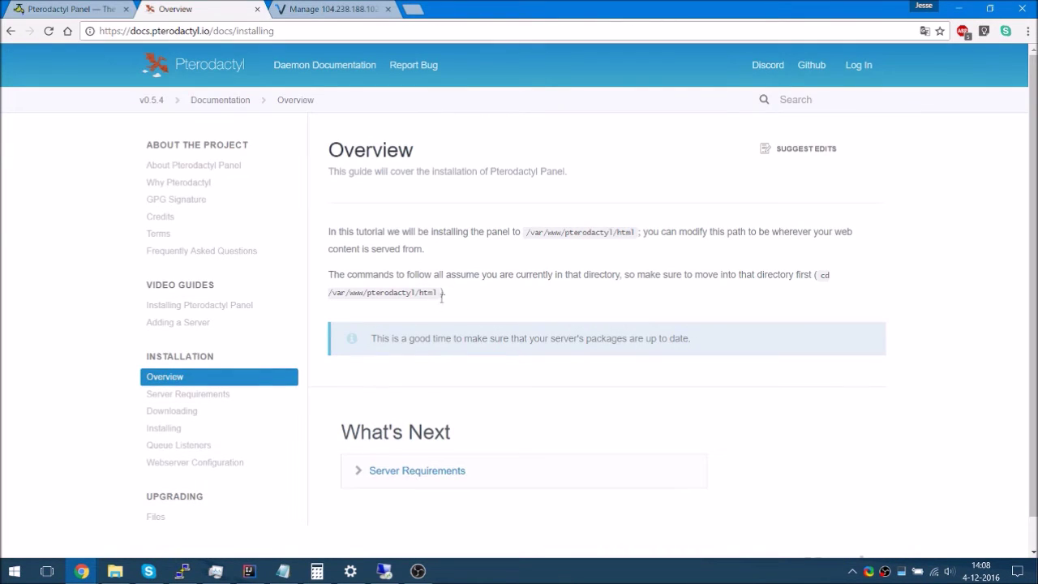
{"action": "left_click_drag", "start_coordinate": [479, 297], "coordinate": [150, 232]}
{"action": "left_click", "coordinate": [406, 472]}
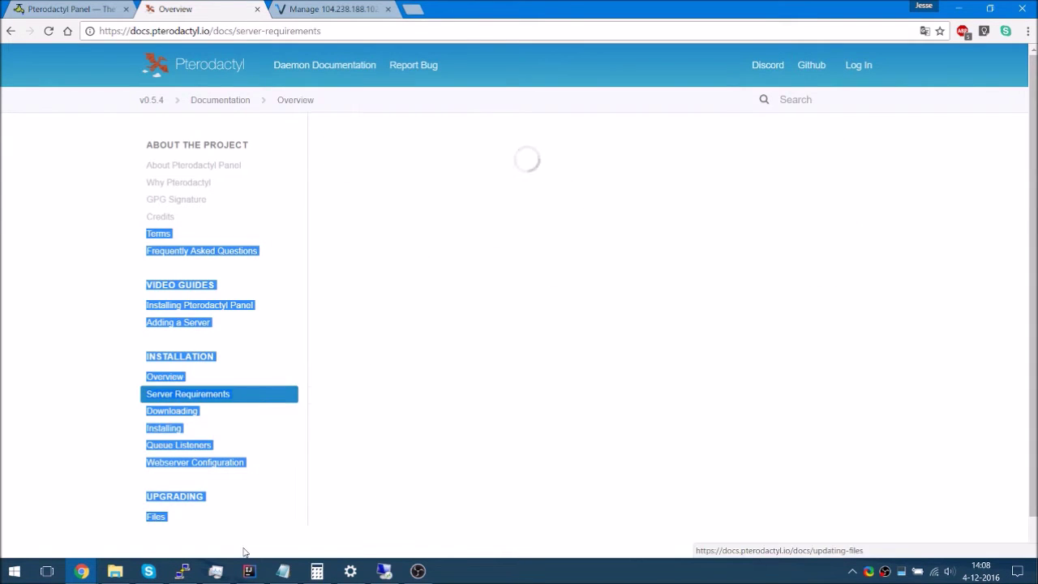
{"action": "left_click", "coordinate": [321, 7]}
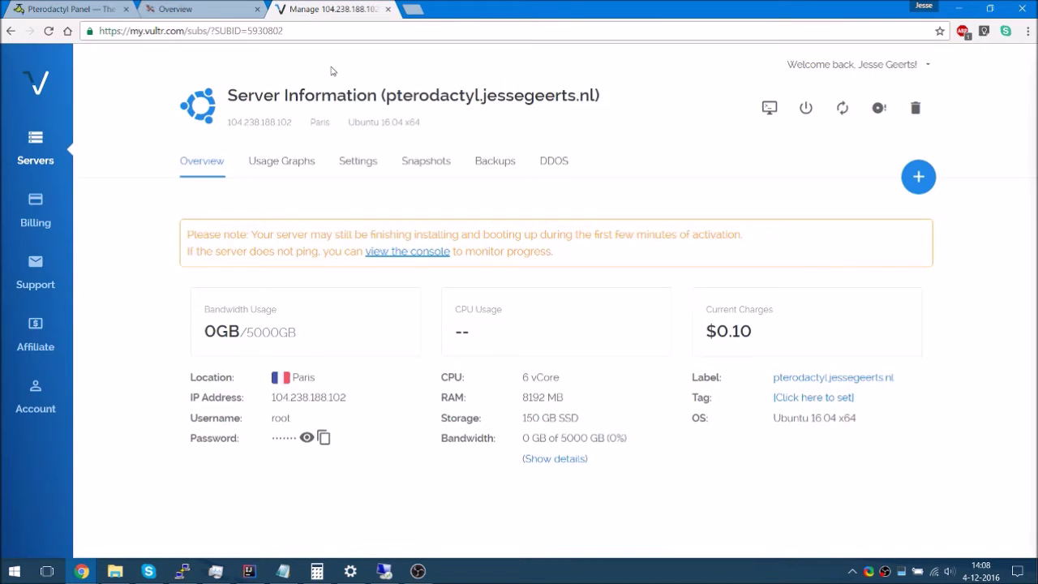
Change the Paris server's OS to CentOS 7 x64, confirming the data wipe with YES
{"action": "left_click", "coordinate": [360, 166]}
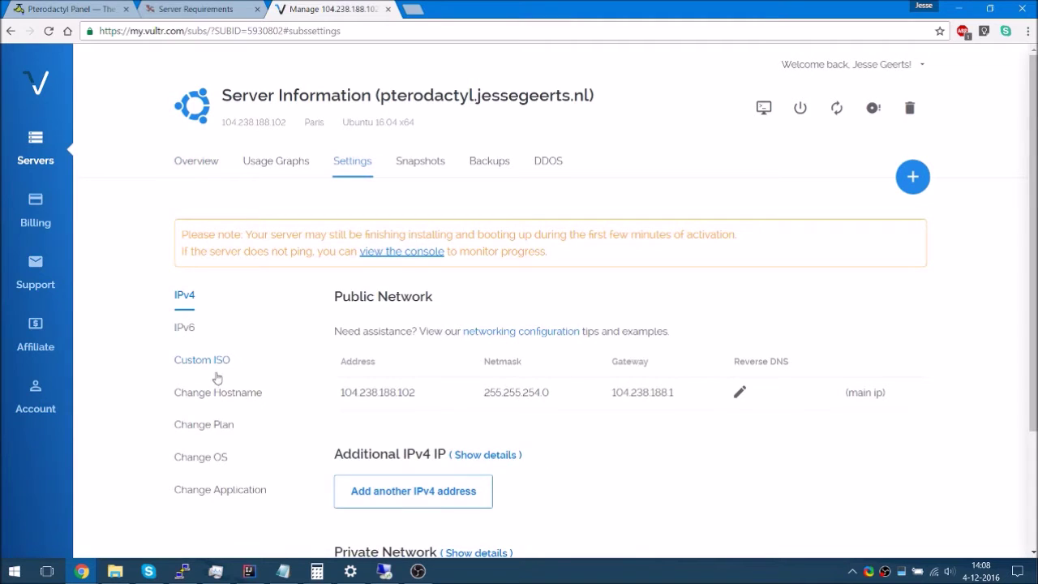
{"action": "left_click", "coordinate": [210, 426]}
{"action": "left_click", "coordinate": [209, 460]}
{"action": "left_click", "coordinate": [444, 378]}
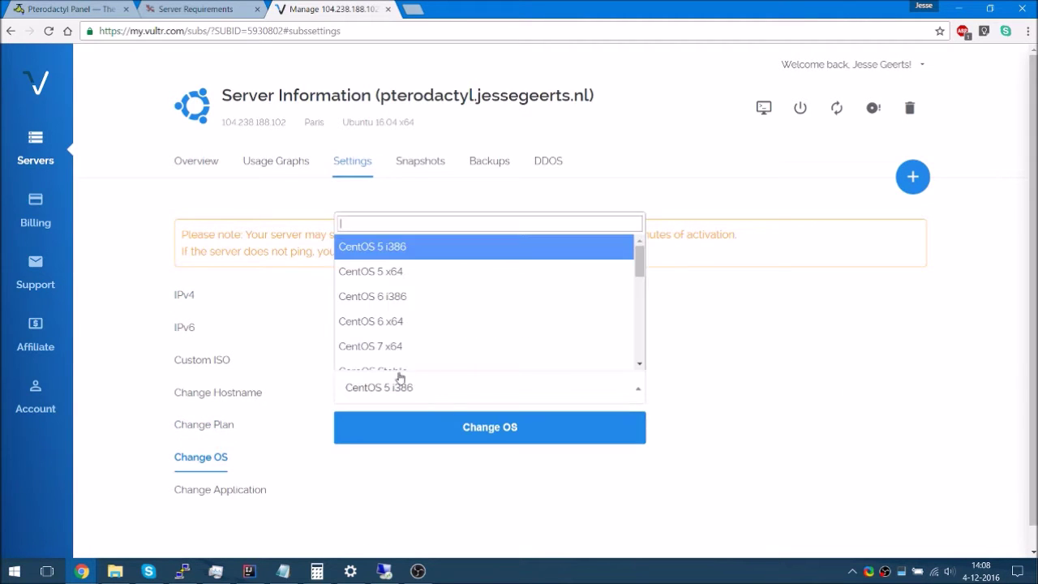
{"action": "scroll", "coordinate": [417, 329], "scroll_direction": "down", "scroll_amount": 1}
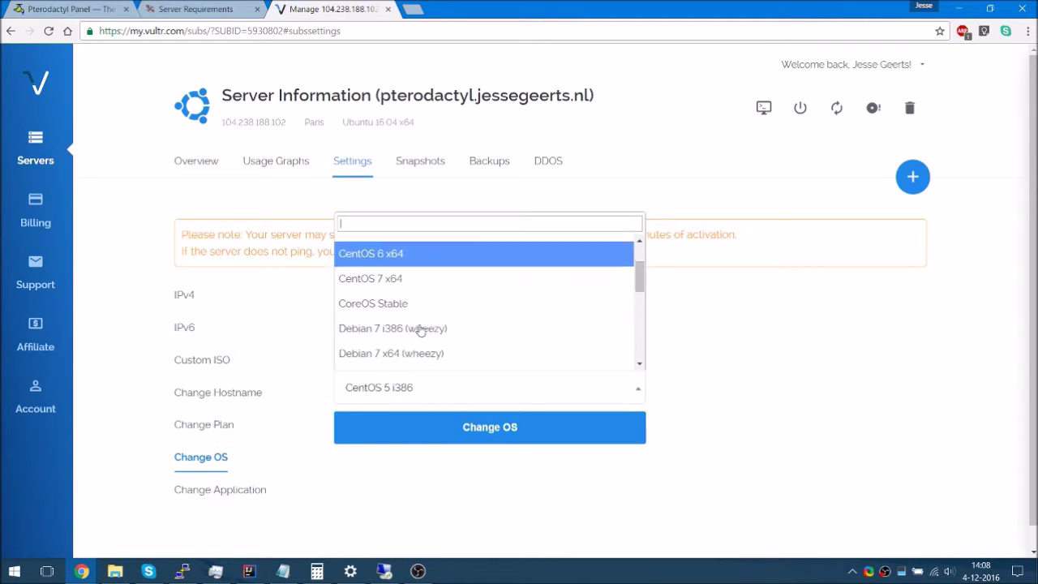
{"action": "left_click", "coordinate": [443, 279]}
{"action": "left_click", "coordinate": [478, 428]}
{"action": "left_click", "coordinate": [554, 319]}
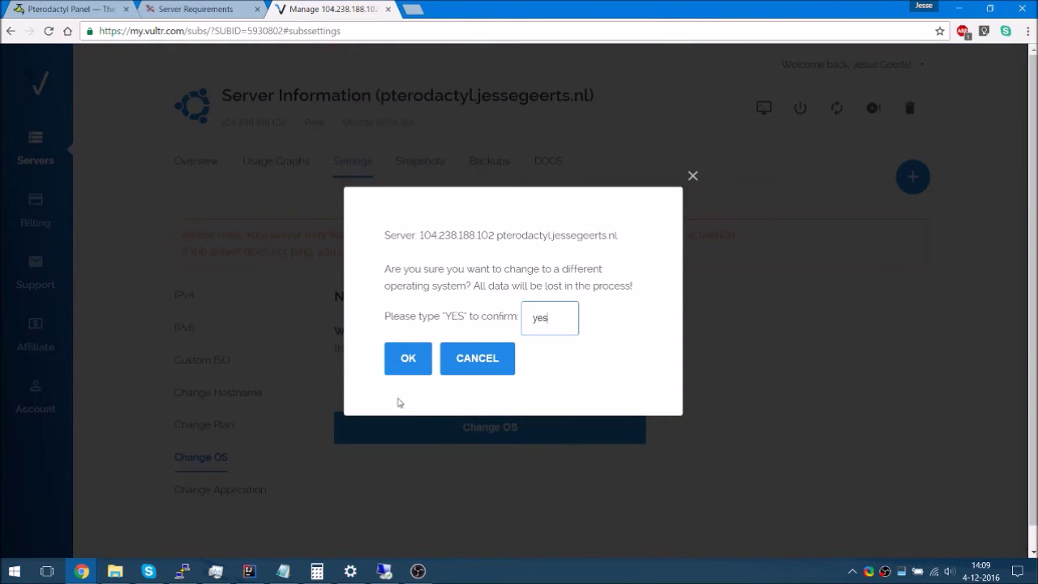
{"action": "left_click", "coordinate": [408, 357]}
{"action": "left_click", "coordinate": [195, 9]}
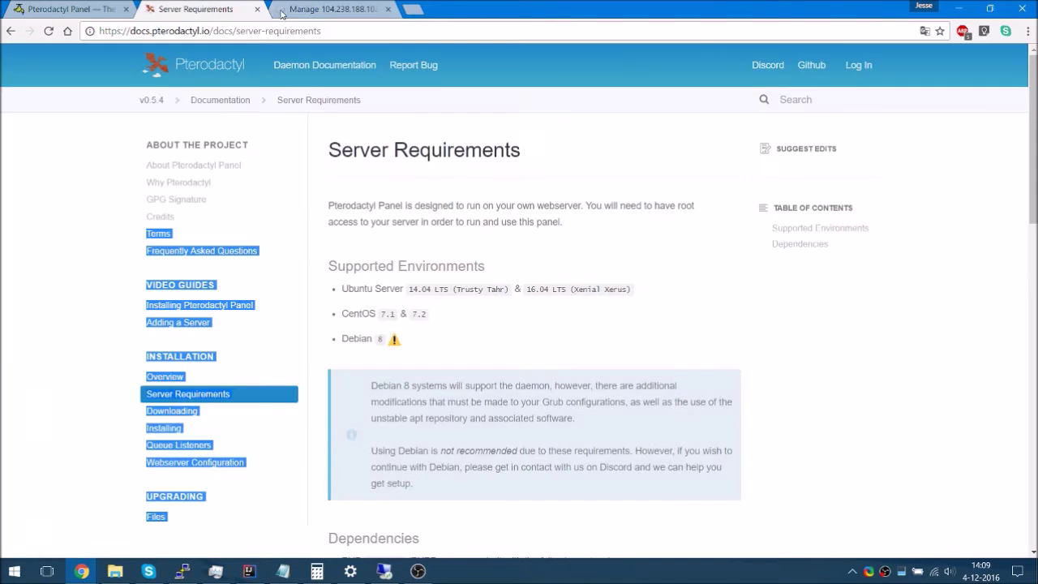
{"action": "left_click", "coordinate": [324, 9]}
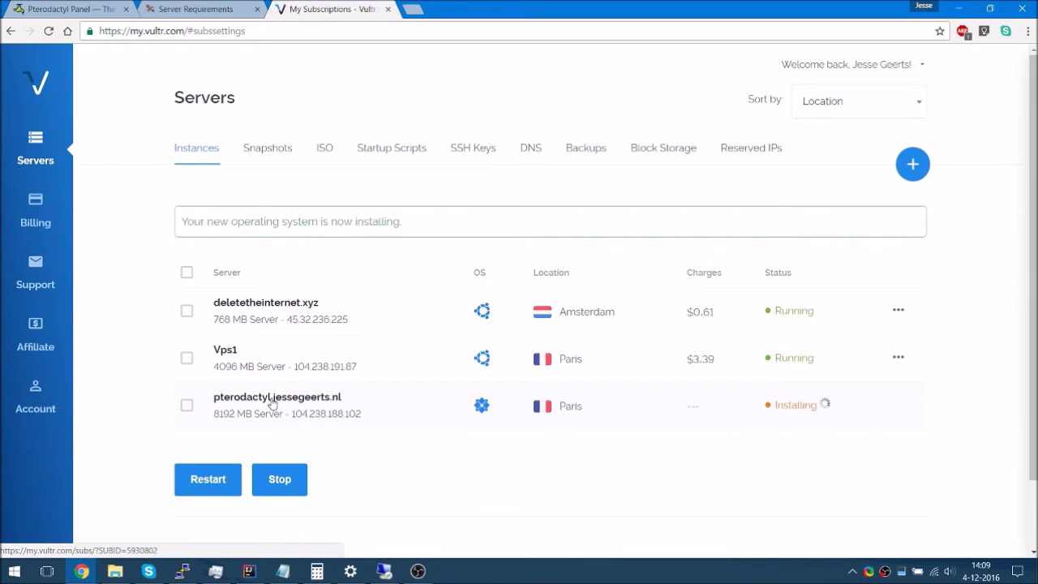
Go from the billing page to Vultr's Support page with FAQ, Documentation and Open Ticket
{"action": "left_click", "coordinate": [53, 199]}
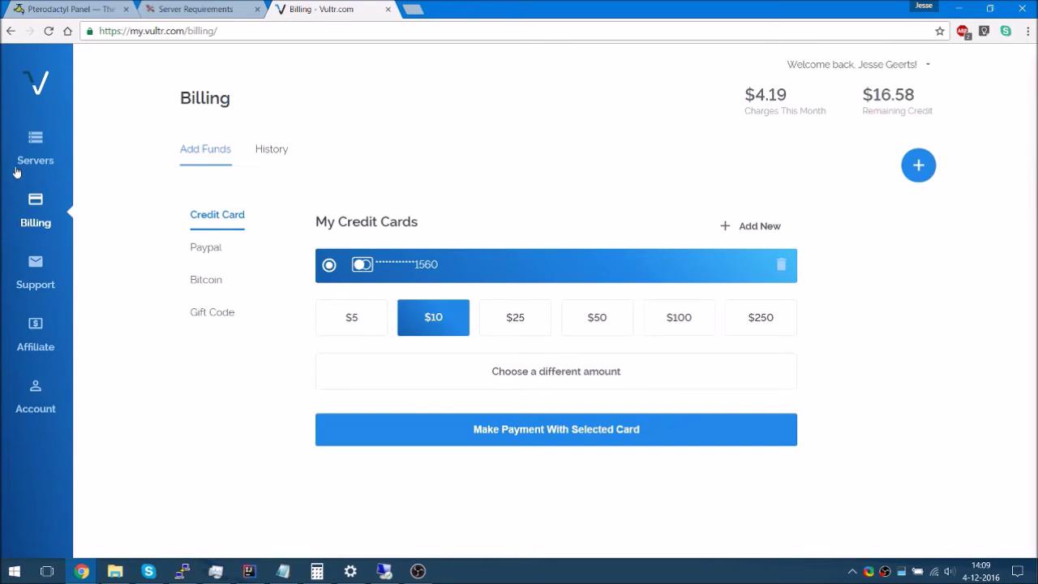
{"action": "left_click", "coordinate": [46, 294]}
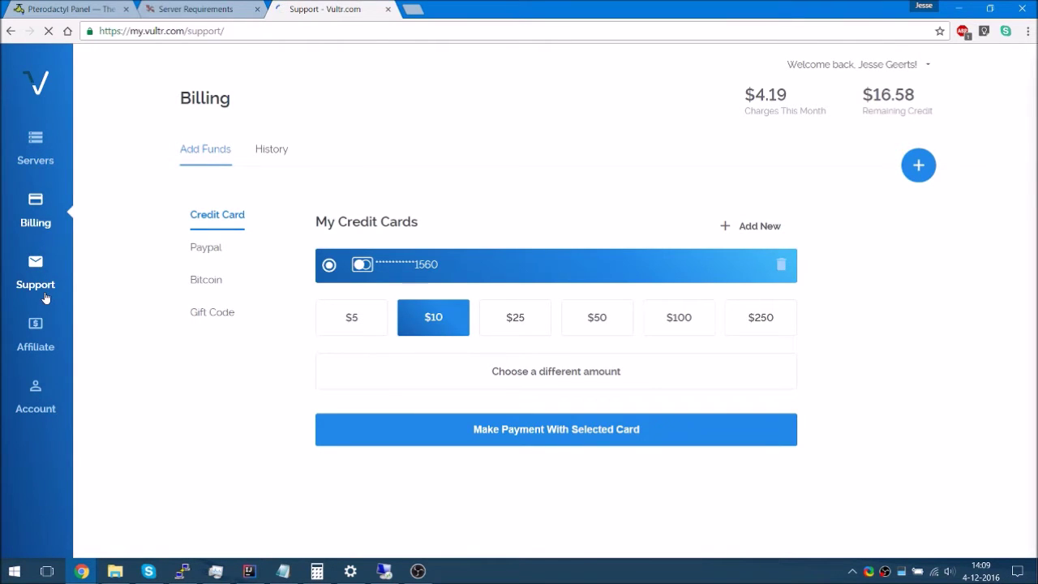
{"action": "scroll", "coordinate": [309, 305], "scroll_direction": "down", "scroll_amount": 2}
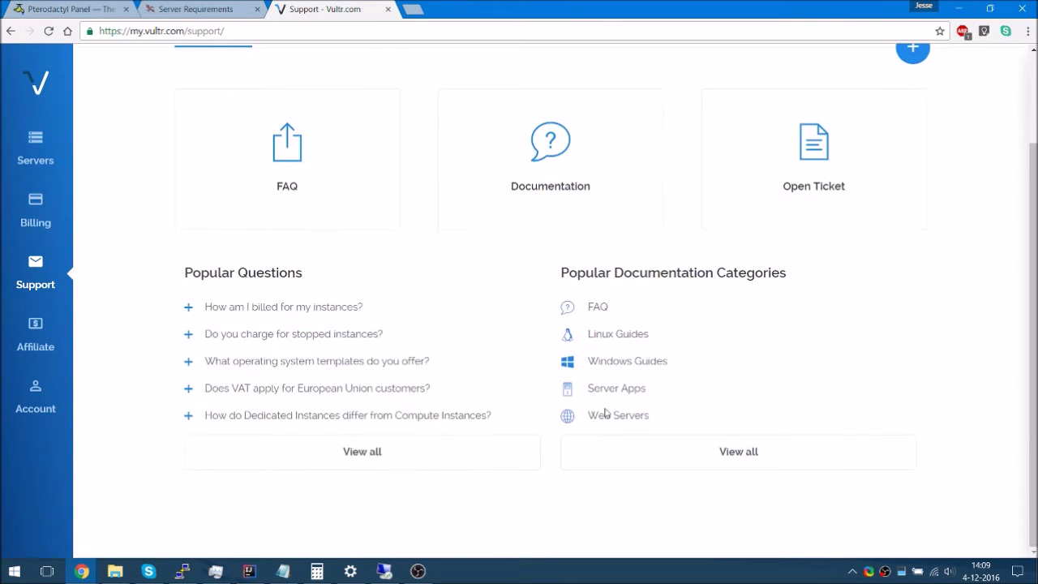
Search the Start menu for 'out', dismiss it, and open Vultr's full documentation listing
{"action": "left_click", "coordinate": [14, 571]}
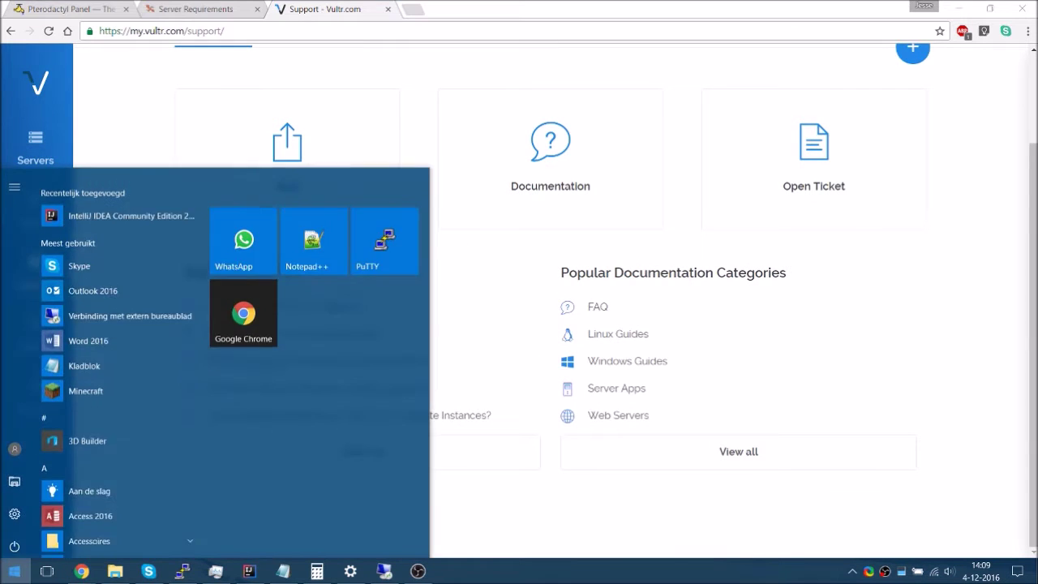
{"action": "type", "text": "out"}
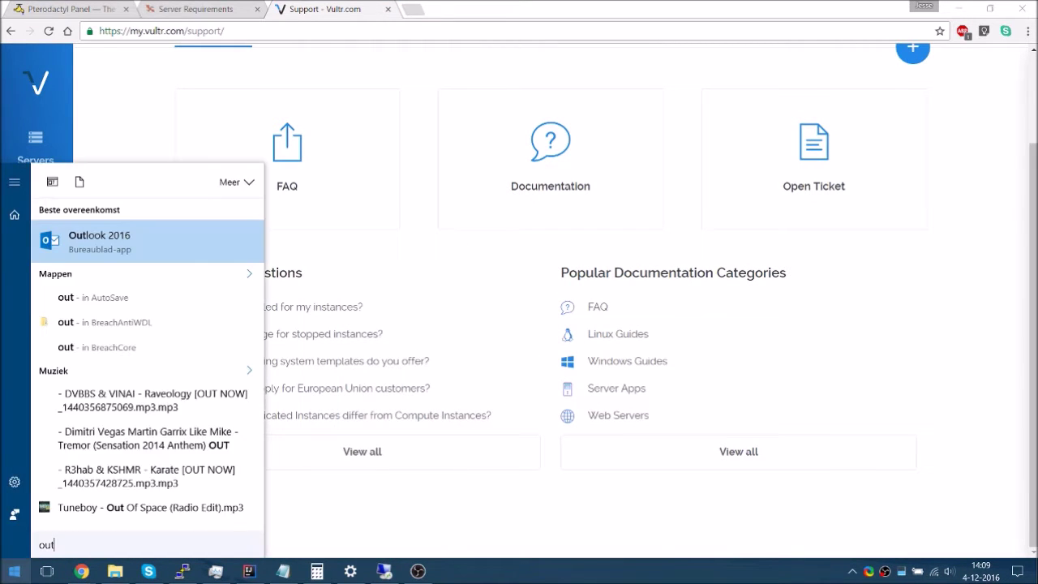
{"action": "key", "text": "Escape"}
{"action": "left_click", "coordinate": [682, 451]}
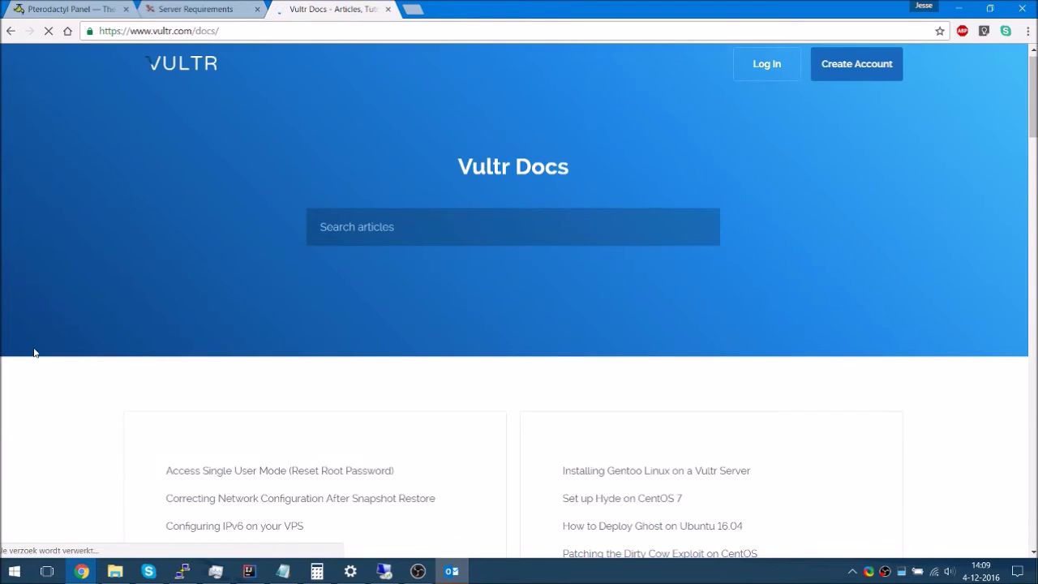
Scroll the Vultr Docs categories down to the 21-article Minecraft section, then bring Outlook forward
{"action": "scroll", "coordinate": [35, 352], "scroll_direction": "down", "scroll_amount": 1}
{"action": "scroll", "coordinate": [35, 352], "scroll_direction": "down", "scroll_amount": 3}
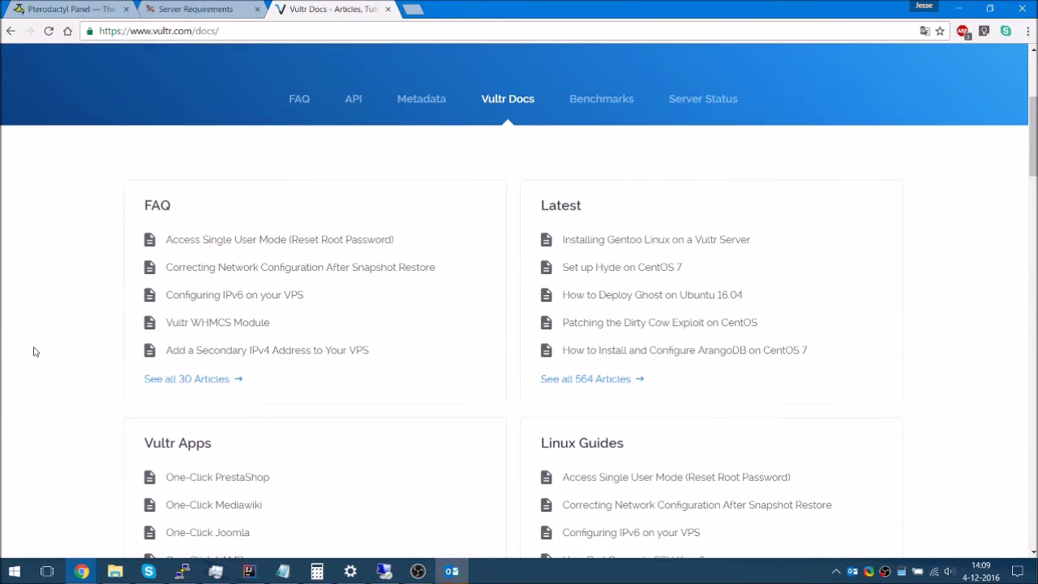
{"action": "scroll", "coordinate": [35, 347], "scroll_direction": "down", "scroll_amount": 3}
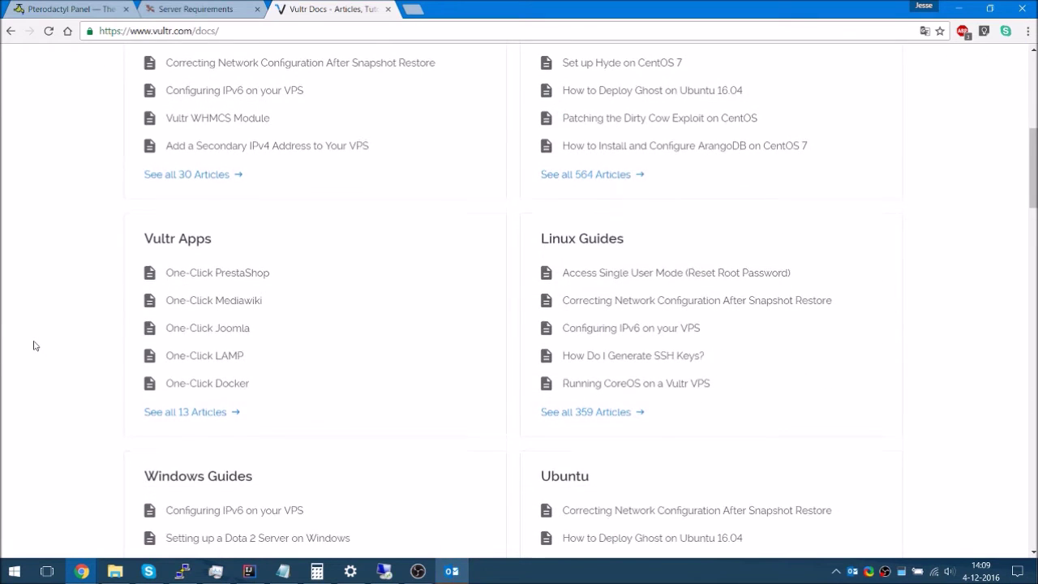
{"action": "scroll", "coordinate": [35, 346], "scroll_direction": "down", "scroll_amount": 2}
{"action": "scroll", "coordinate": [34, 344], "scroll_direction": "down", "scroll_amount": 3}
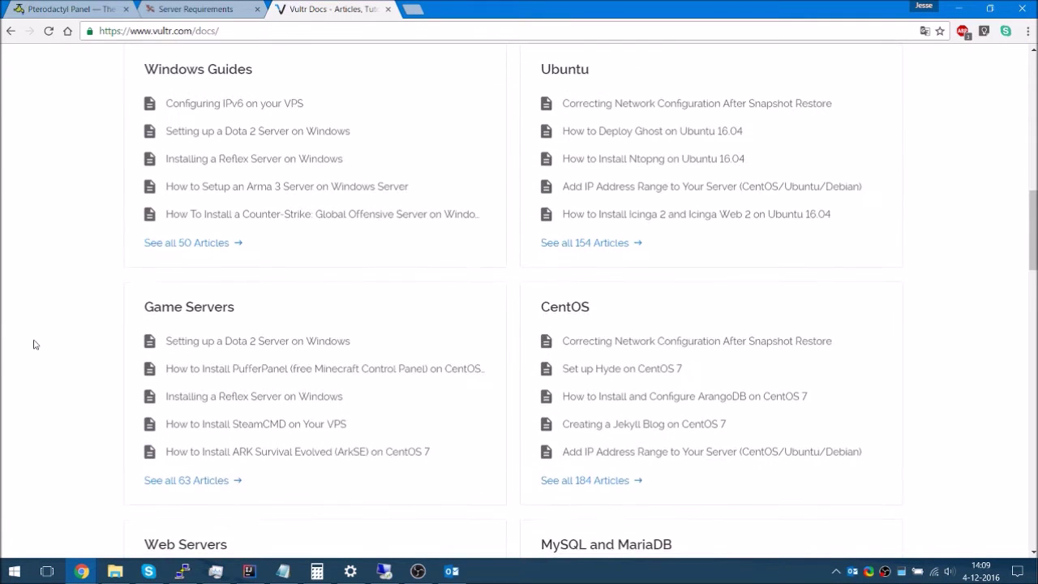
{"action": "scroll", "coordinate": [32, 347], "scroll_direction": "down", "scroll_amount": 3}
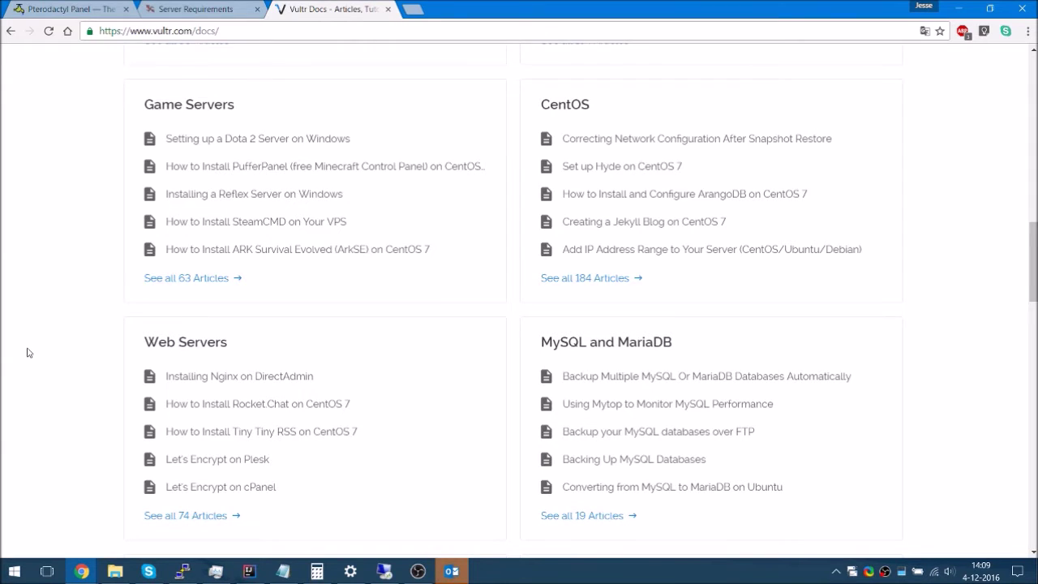
{"action": "scroll", "coordinate": [26, 352], "scroll_direction": "down", "scroll_amount": 1}
{"action": "scroll", "coordinate": [27, 352], "scroll_direction": "down", "scroll_amount": 2}
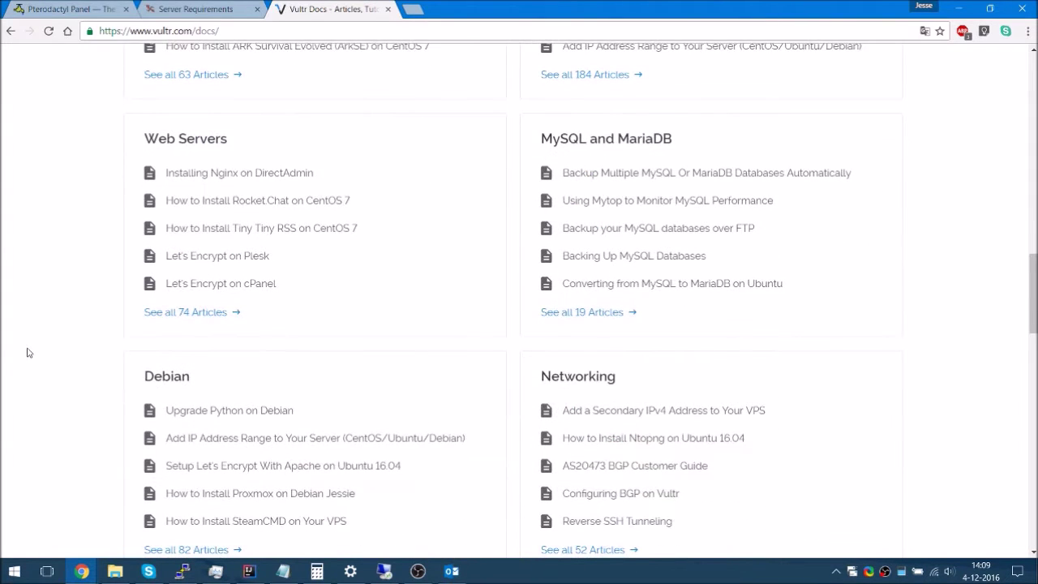
{"action": "scroll", "coordinate": [27, 352], "scroll_direction": "down", "scroll_amount": 2}
{"action": "scroll", "coordinate": [14, 375], "scroll_direction": "down", "scroll_amount": 6}
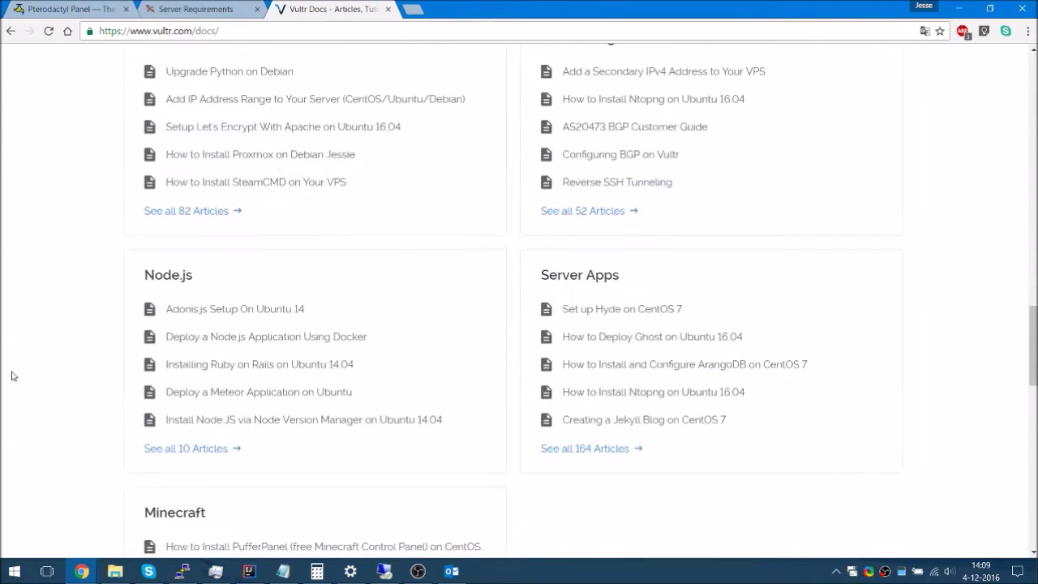
{"action": "left_click", "coordinate": [452, 571]}
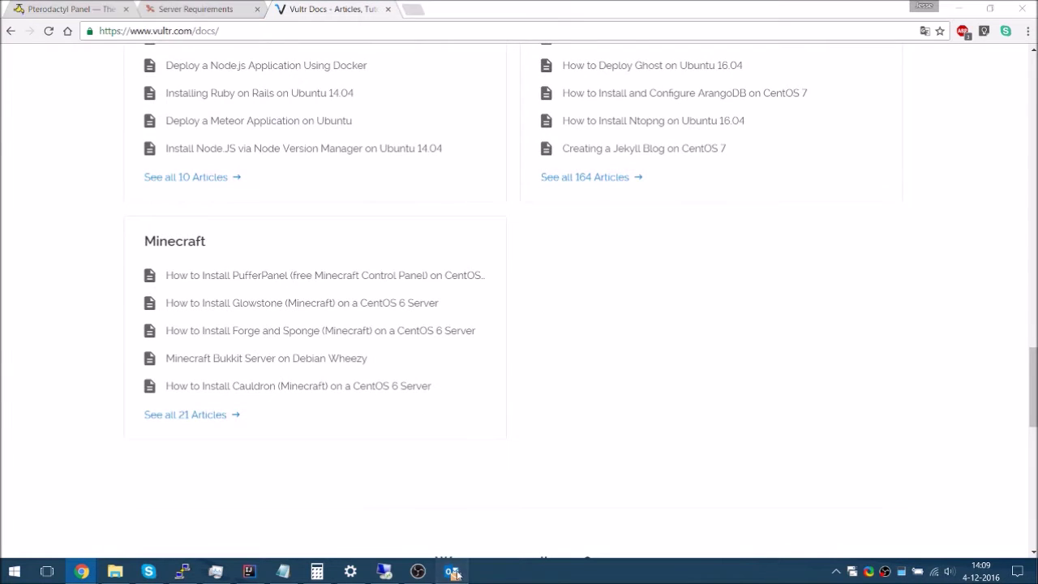
In the second account's inbox, read and delete the Vultr Cloud Server Activated email
{"action": "scroll", "coordinate": [57, 266], "scroll_direction": "down", "scroll_amount": 3}
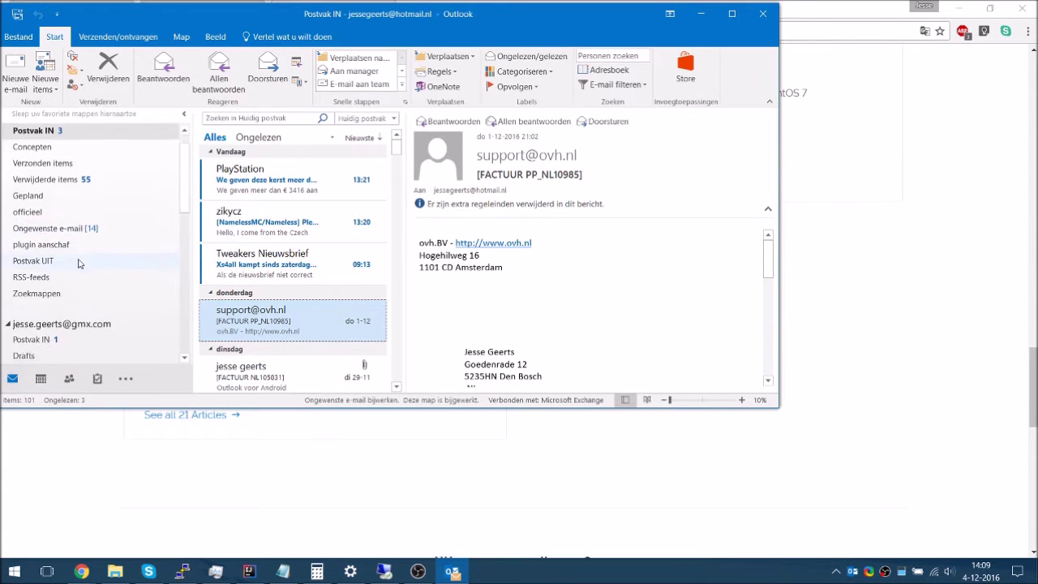
{"action": "scroll", "coordinate": [57, 266], "scroll_direction": "down", "scroll_amount": 1}
{"action": "scroll", "coordinate": [57, 244], "scroll_direction": "up", "scroll_amount": 1}
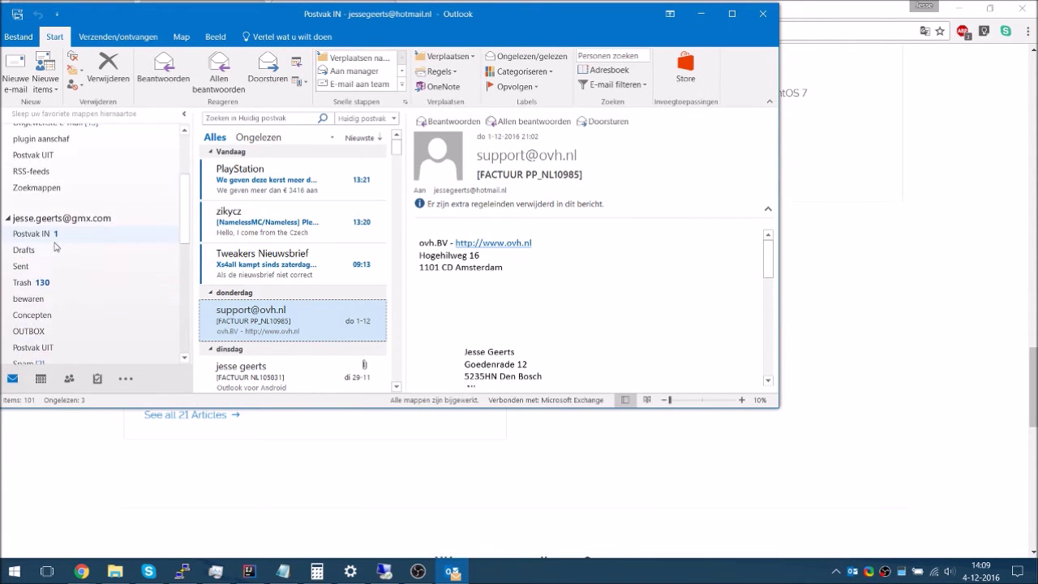
{"action": "left_click", "coordinate": [36, 234]}
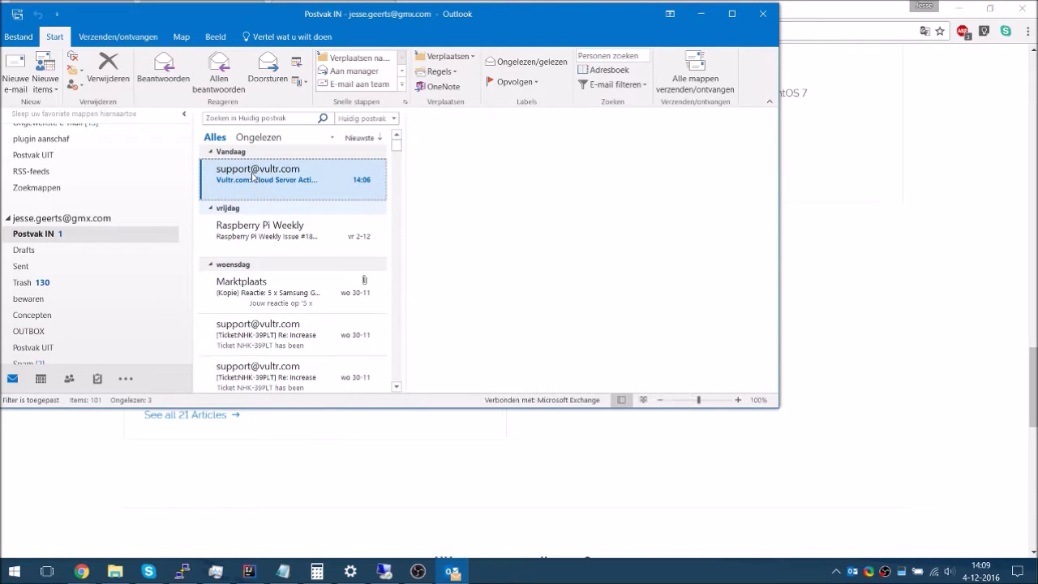
{"action": "left_click", "coordinate": [256, 180]}
{"action": "scroll", "coordinate": [532, 300], "scroll_direction": "down", "scroll_amount": 2}
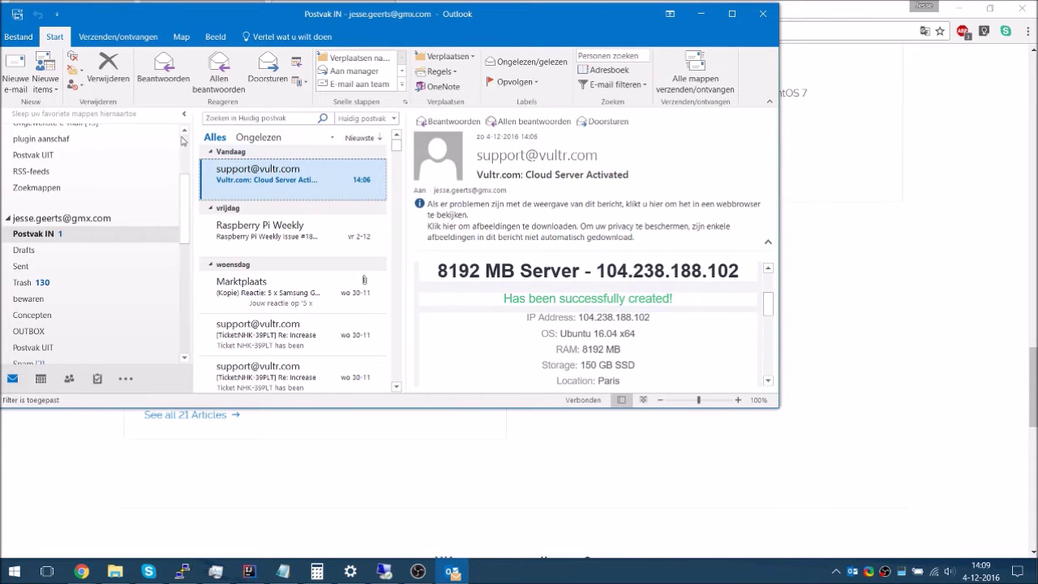
{"action": "left_click", "coordinate": [106, 79]}
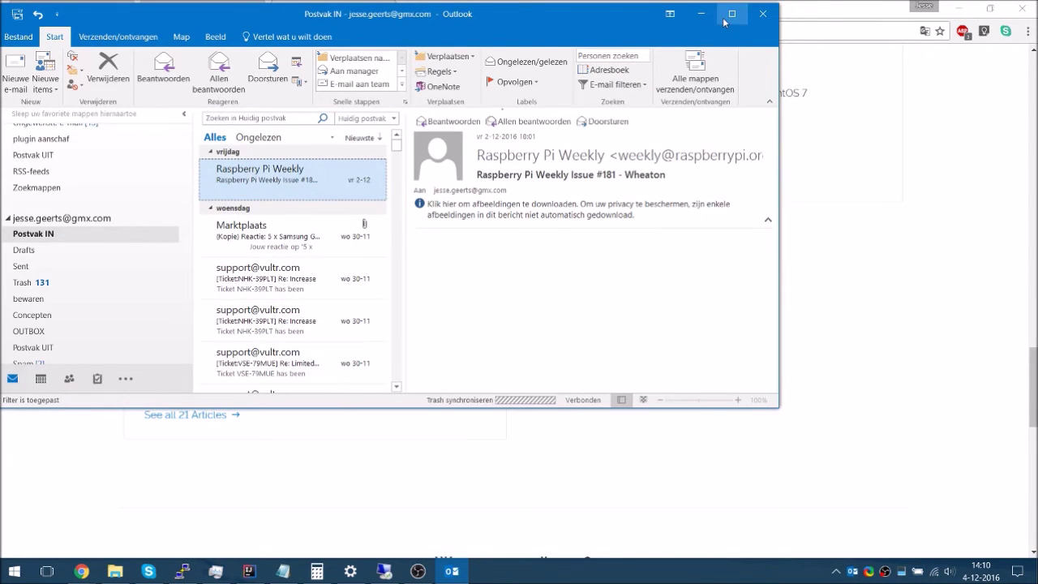
Maximize Outlook, add raspberrypi.org to safe senders, and open the Raspbian security update story
{"action": "left_click", "coordinate": [732, 14]}
{"action": "left_click", "coordinate": [573, 201]}
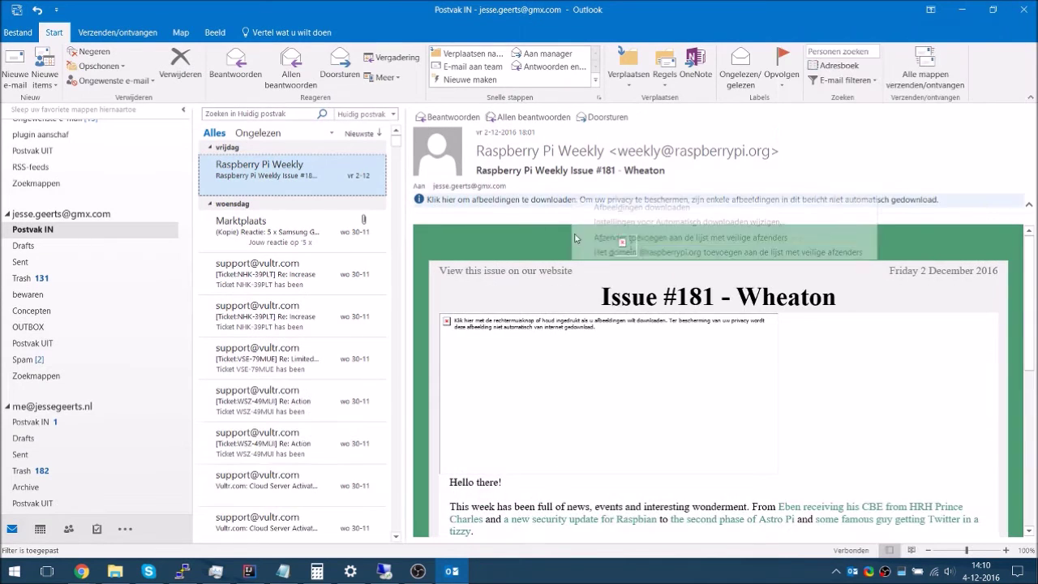
{"action": "left_click", "coordinate": [651, 253]}
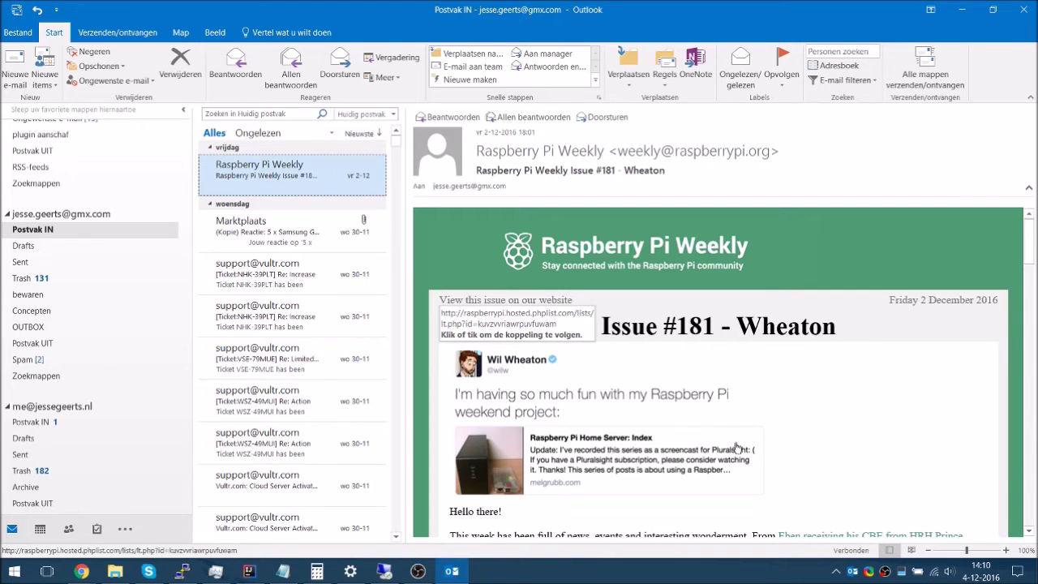
{"action": "scroll", "coordinate": [779, 451], "scroll_direction": "down", "scroll_amount": 5}
{"action": "scroll", "coordinate": [788, 459], "scroll_direction": "down", "scroll_amount": 4}
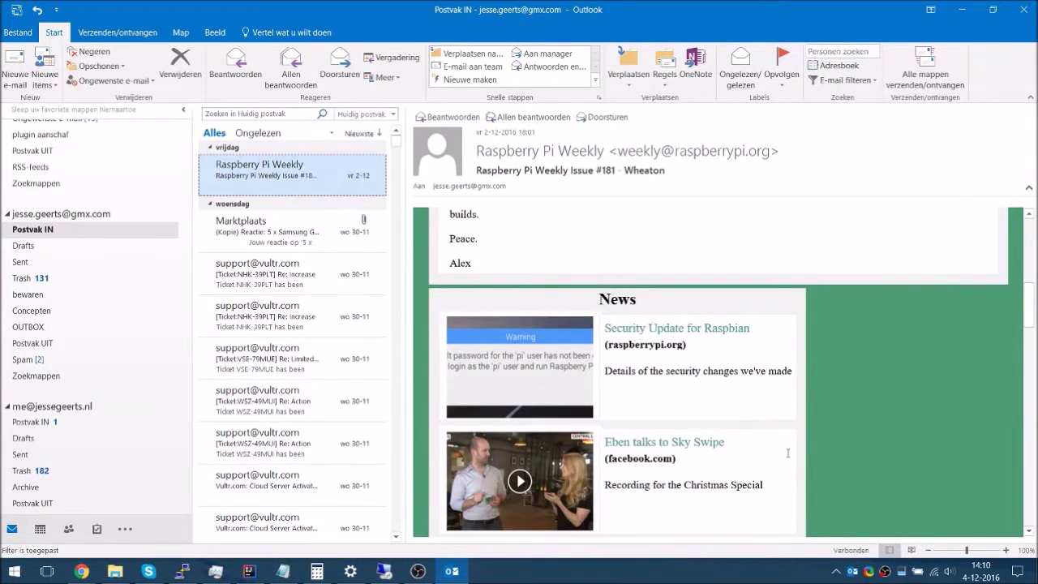
{"action": "left_click", "coordinate": [639, 336]}
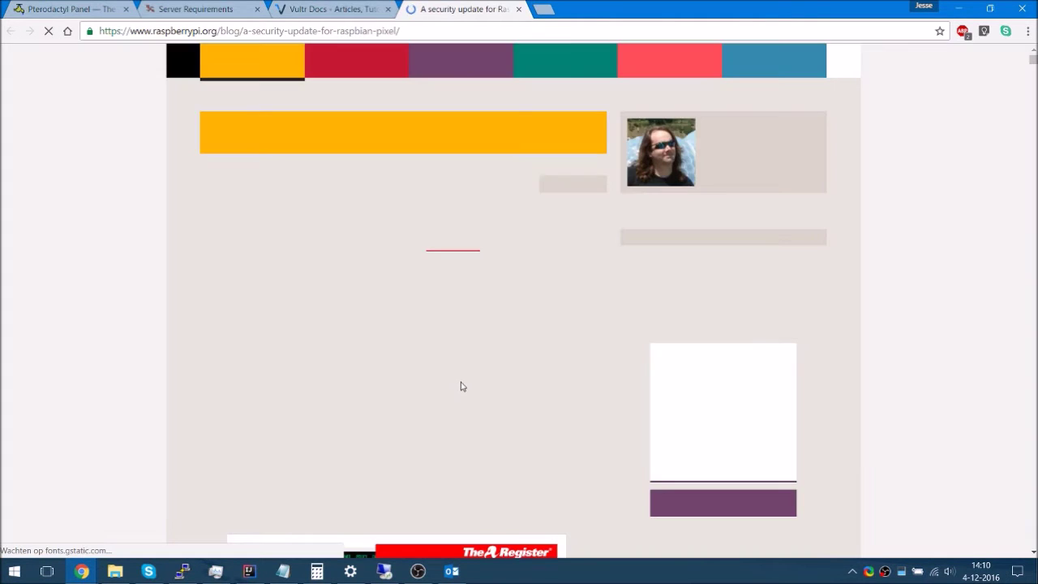
{"action": "scroll", "coordinate": [302, 374], "scroll_direction": "down", "scroll_amount": 3}
{"action": "scroll", "coordinate": [302, 374], "scroll_direction": "up", "scroll_amount": 1}
{"action": "scroll", "coordinate": [284, 380], "scroll_direction": "down", "scroll_amount": 4}
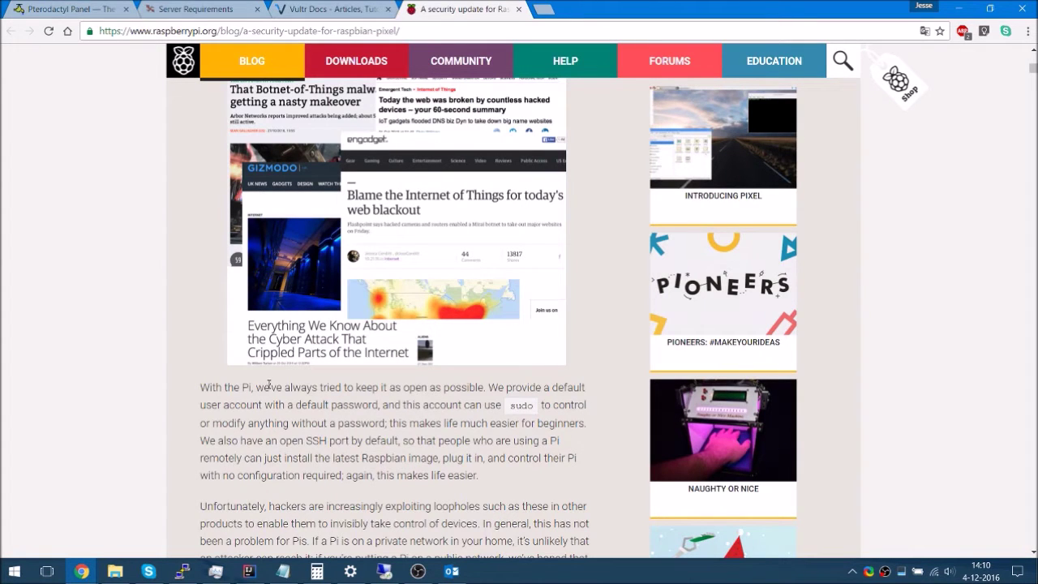
{"action": "scroll", "coordinate": [269, 389], "scroll_direction": "down", "scroll_amount": 3}
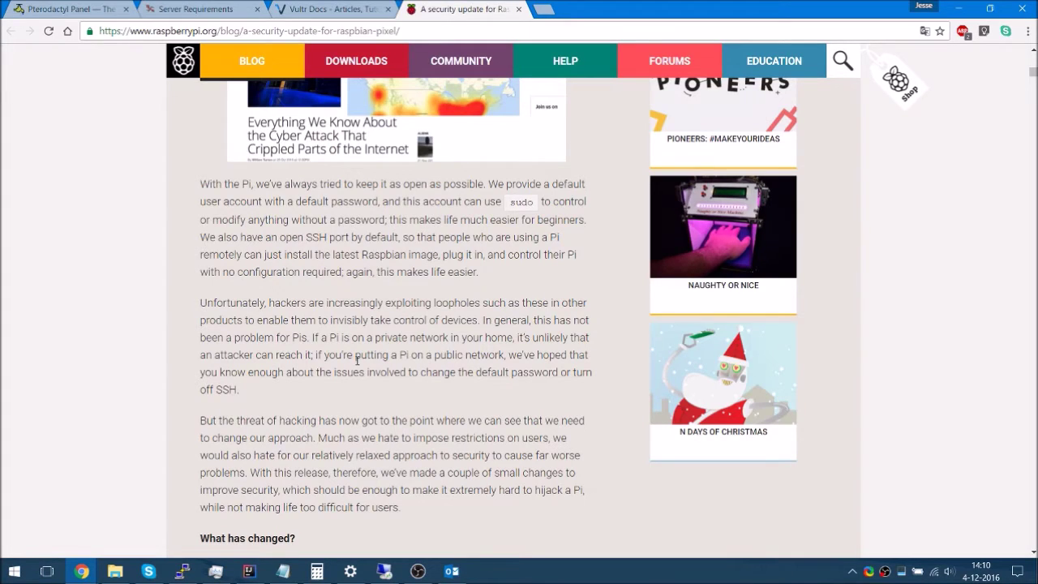
{"action": "scroll", "coordinate": [357, 361], "scroll_direction": "down", "scroll_amount": 3}
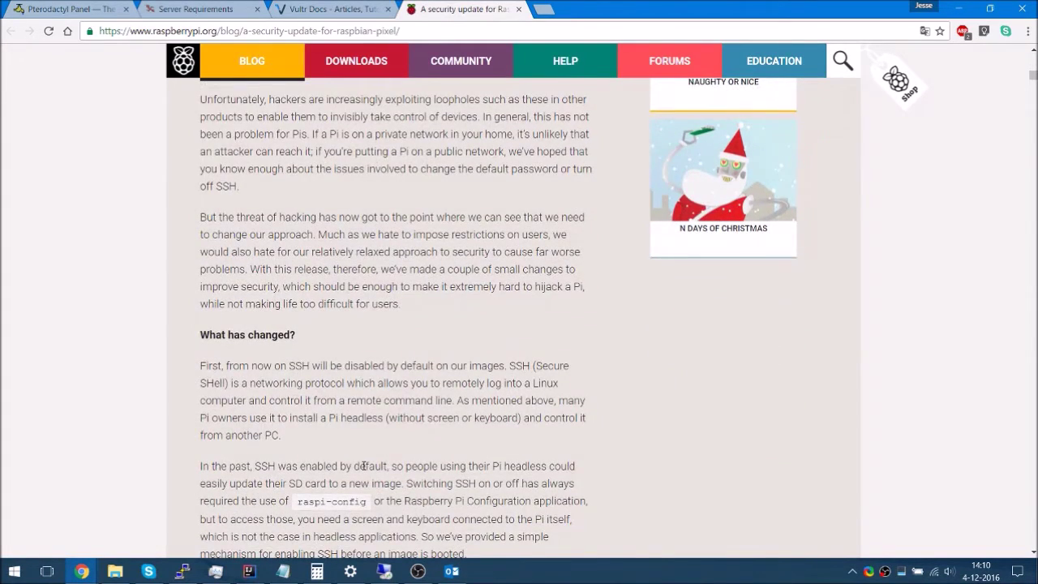
{"action": "scroll", "coordinate": [364, 465], "scroll_direction": "down", "scroll_amount": 2}
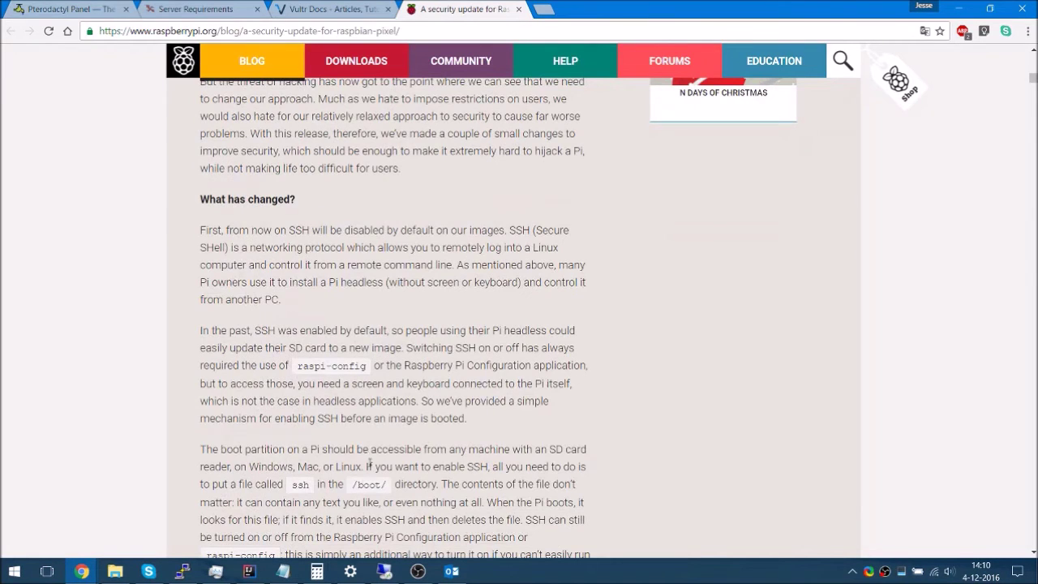
{"action": "scroll", "coordinate": [369, 463], "scroll_direction": "down", "scroll_amount": 3}
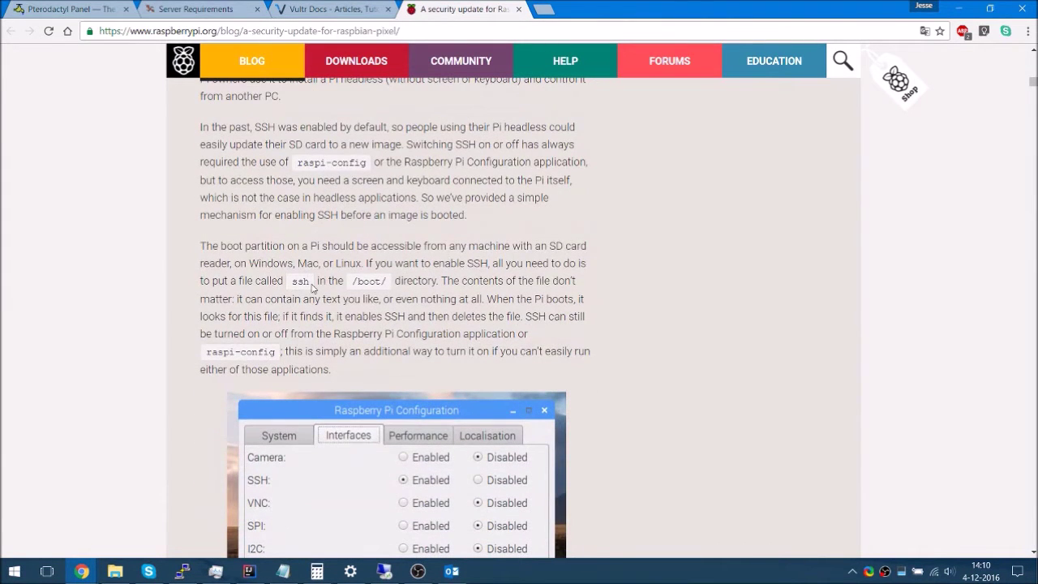
{"action": "double_click", "coordinate": [364, 281]}
{"action": "left_click", "coordinate": [562, 319]}
{"action": "scroll", "coordinate": [495, 357], "scroll_direction": "down", "scroll_amount": 4}
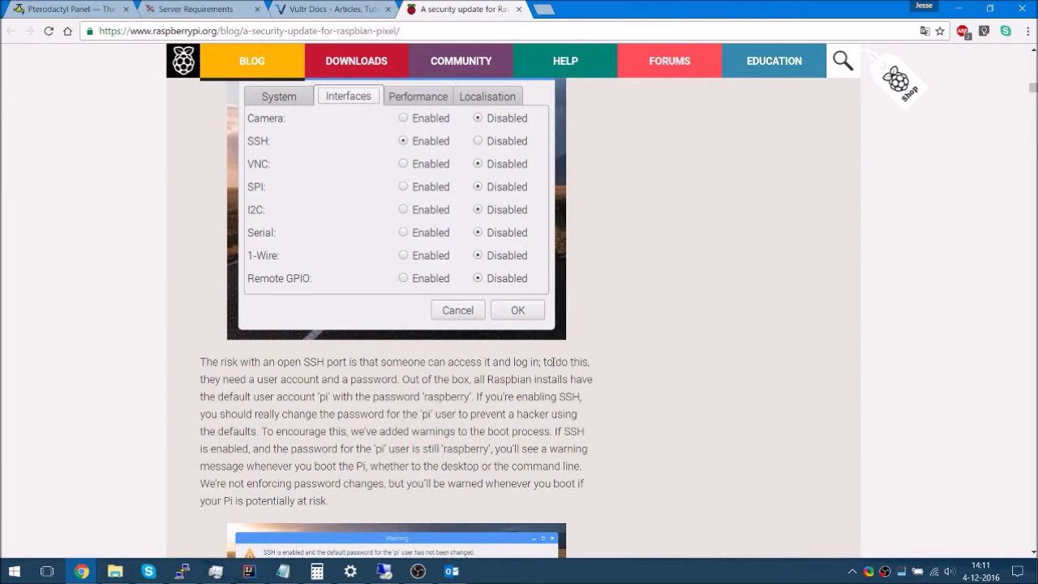
{"action": "scroll", "coordinate": [553, 362], "scroll_direction": "down", "scroll_amount": 3}
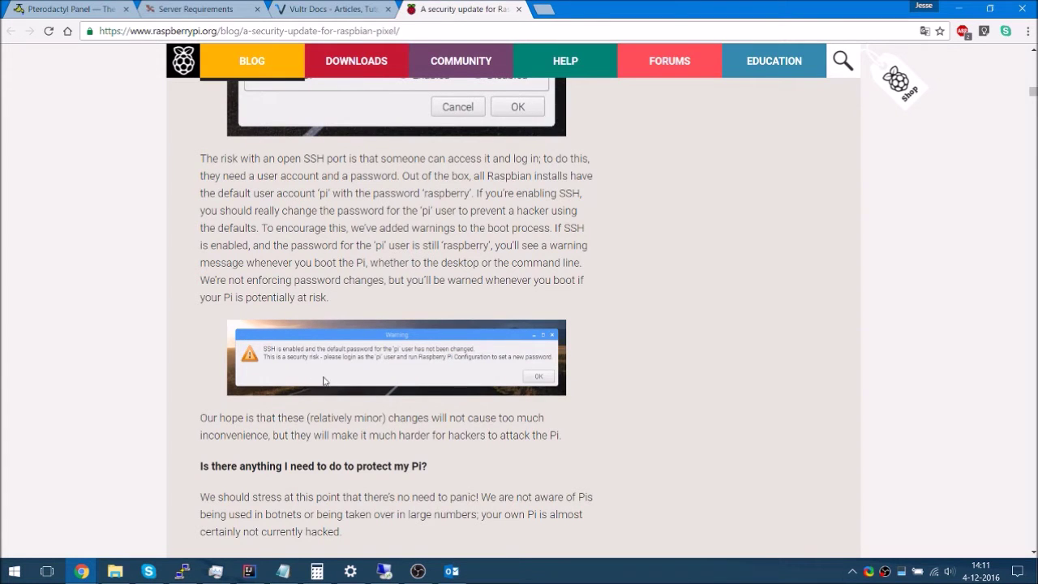
{"action": "scroll", "coordinate": [323, 382], "scroll_direction": "down", "scroll_amount": 5}
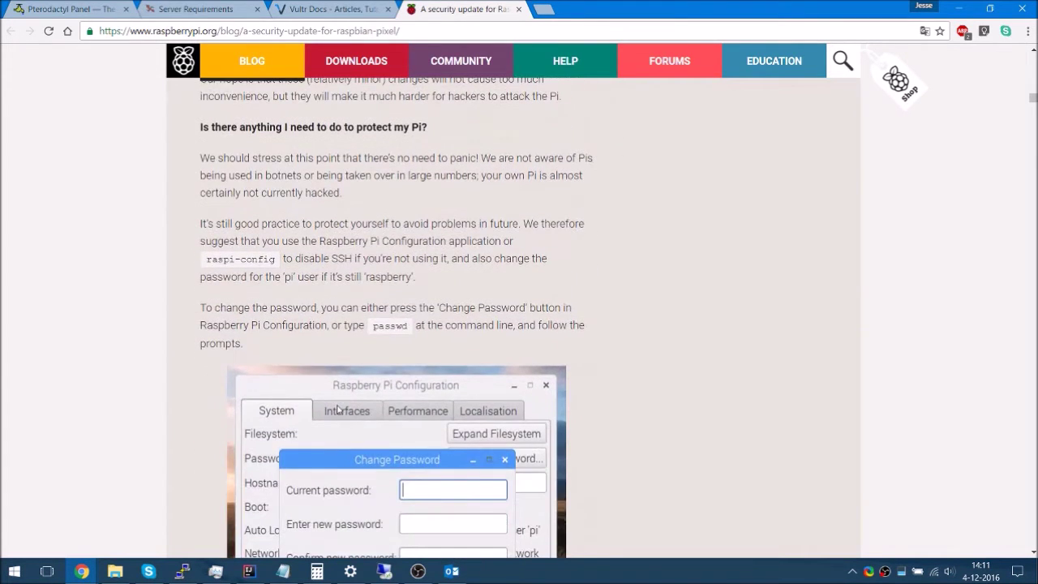
{"action": "scroll", "coordinate": [339, 410], "scroll_direction": "down", "scroll_amount": 3}
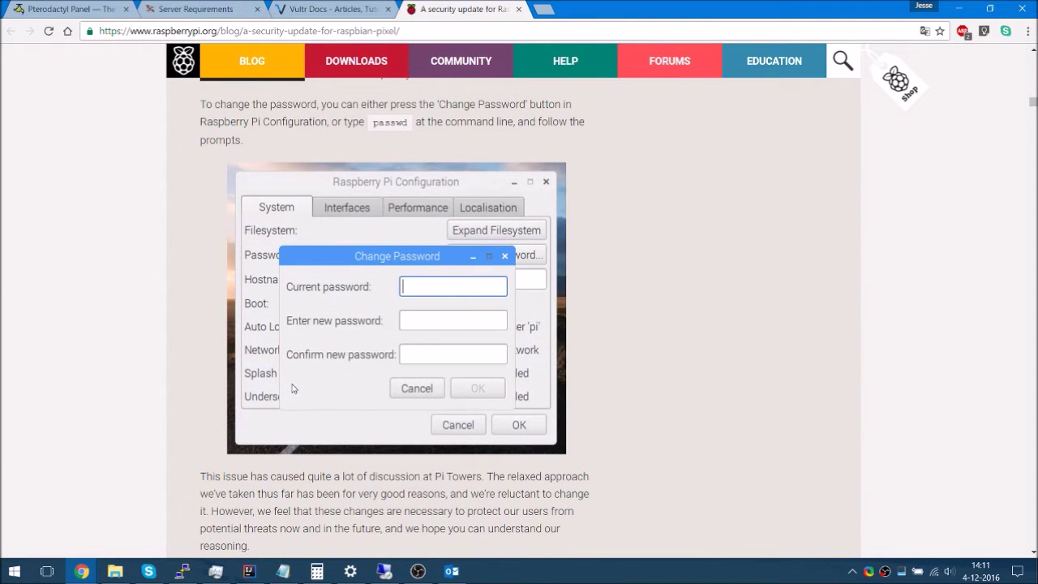
{"action": "scroll", "coordinate": [293, 388], "scroll_direction": "up", "scroll_amount": 10}
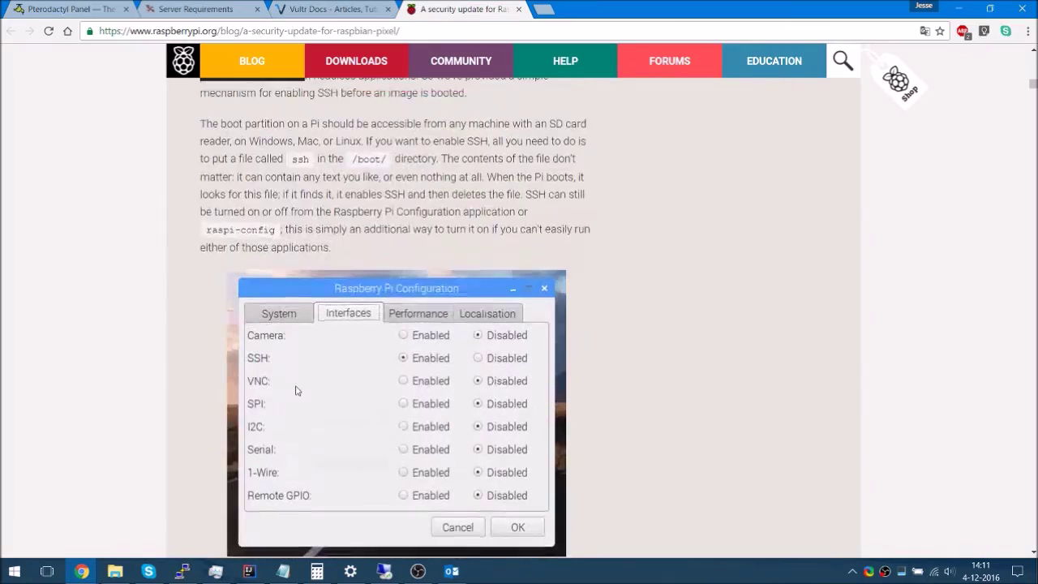
{"action": "scroll", "coordinate": [296, 390], "scroll_direction": "up", "scroll_amount": 15}
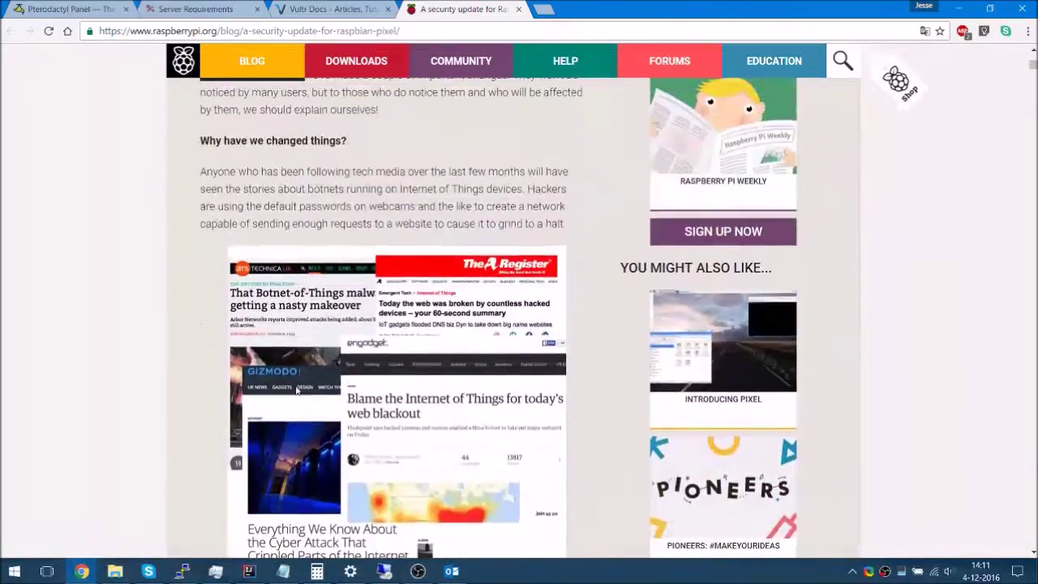
Read the Raspbian security update post down to its comments, then switch to the Vultr Docs tab
{"action": "scroll", "coordinate": [102, 422], "scroll_direction": "down", "scroll_amount": 2}
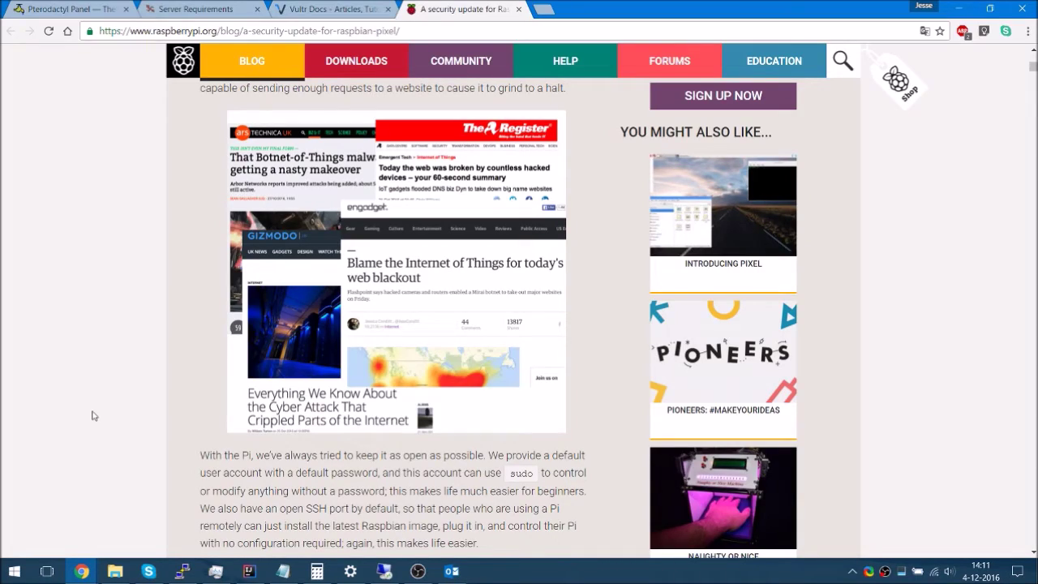
{"action": "scroll", "coordinate": [130, 348], "scroll_direction": "down", "scroll_amount": 15}
{"action": "scroll", "coordinate": [263, 359], "scroll_direction": "down", "scroll_amount": 12}
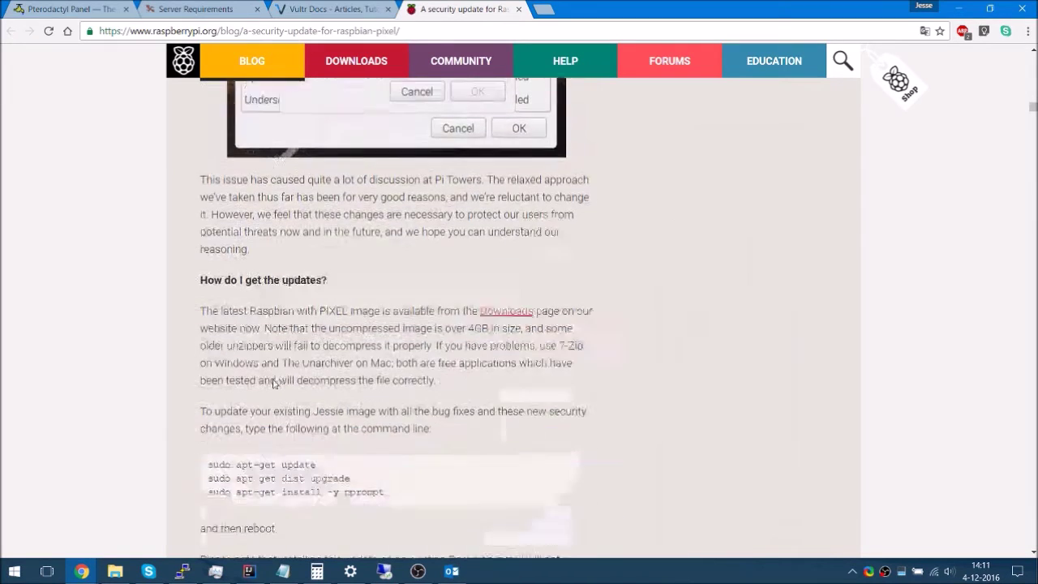
{"action": "scroll", "coordinate": [275, 383], "scroll_direction": "down", "scroll_amount": 1}
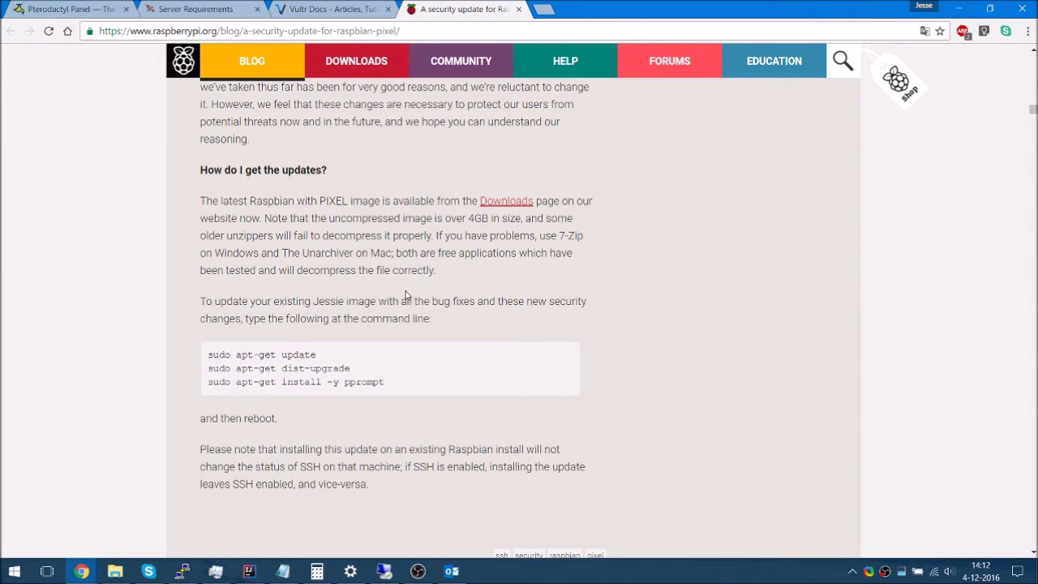
{"action": "scroll", "coordinate": [405, 318], "scroll_direction": "down", "scroll_amount": 1}
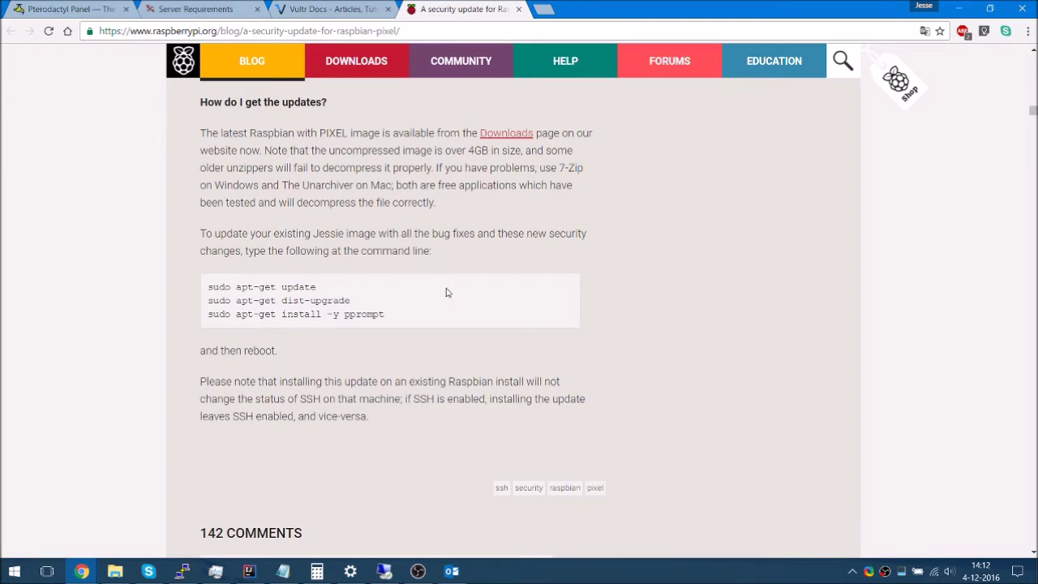
{"action": "scroll", "coordinate": [384, 266], "scroll_direction": "down", "scroll_amount": 1}
{"action": "scroll", "coordinate": [384, 266], "scroll_direction": "down", "scroll_amount": 1}
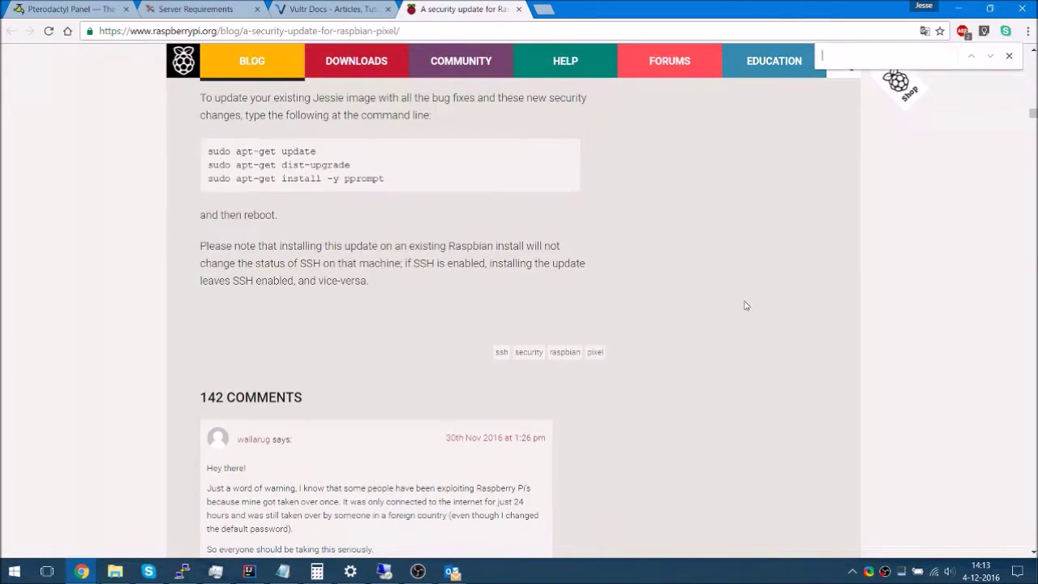
{"action": "left_click", "coordinate": [335, 7]}
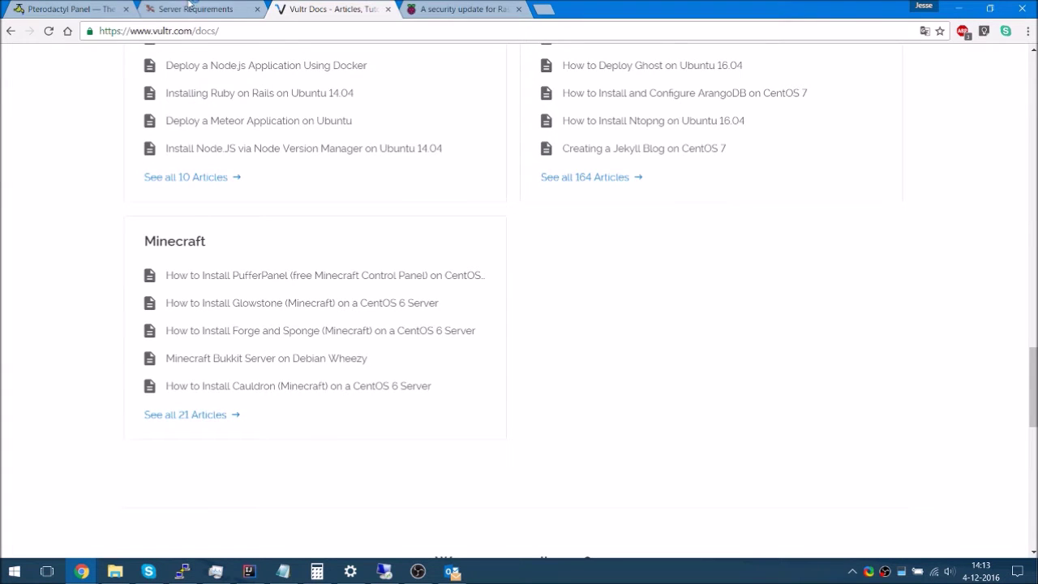
Scroll the Pterodactyl Server Requirements page down to its Example Commands
{"action": "left_click", "coordinate": [194, 6]}
{"action": "scroll", "coordinate": [405, 267], "scroll_direction": "down", "scroll_amount": 5}
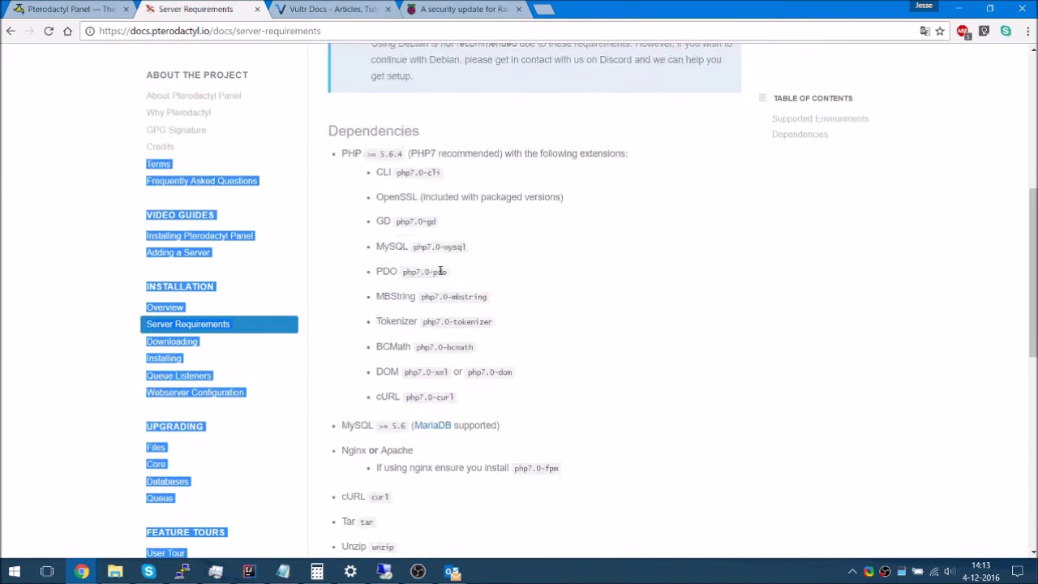
{"action": "scroll", "coordinate": [438, 385], "scroll_direction": "down", "scroll_amount": 1}
{"action": "left_click", "coordinate": [438, 385]}
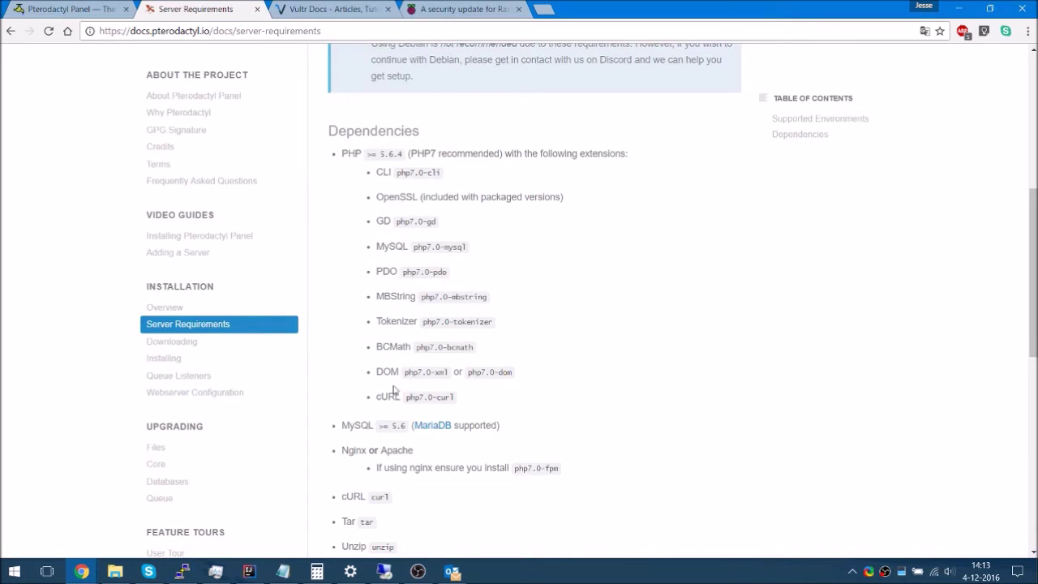
{"action": "scroll", "coordinate": [394, 389], "scroll_direction": "down", "scroll_amount": 6}
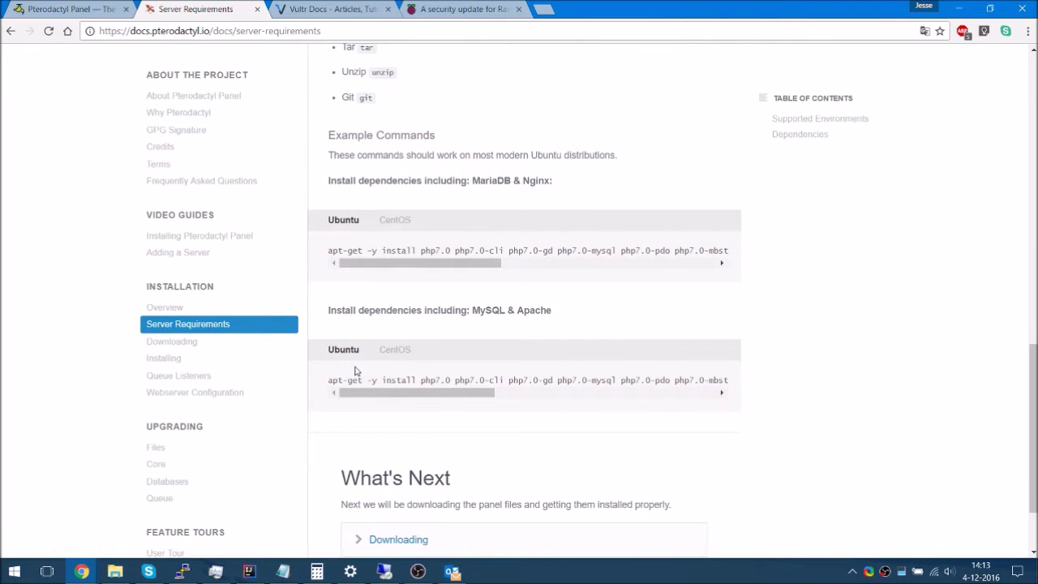
Duplicate the SSH session in PuTTY and clear the new session's screen
{"action": "key", "text": "alt+Tab"}
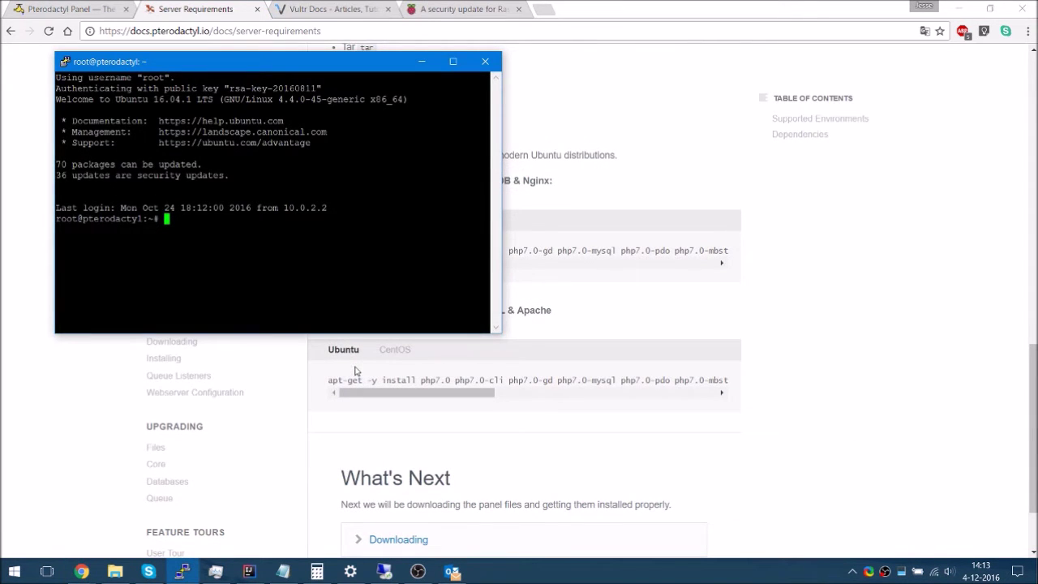
{"action": "right_click", "coordinate": [225, 67]}
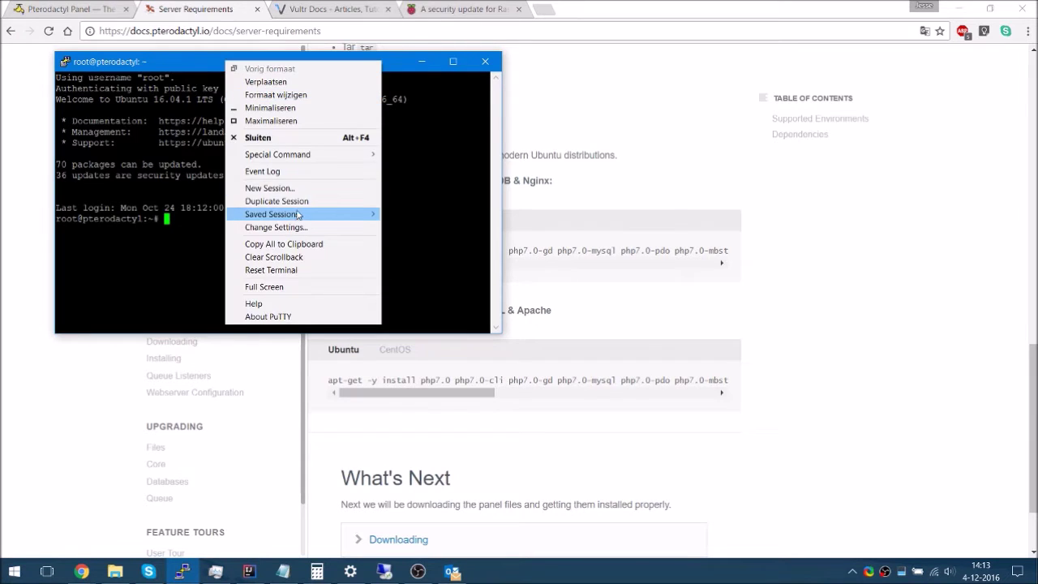
{"action": "left_click", "coordinate": [297, 204]}
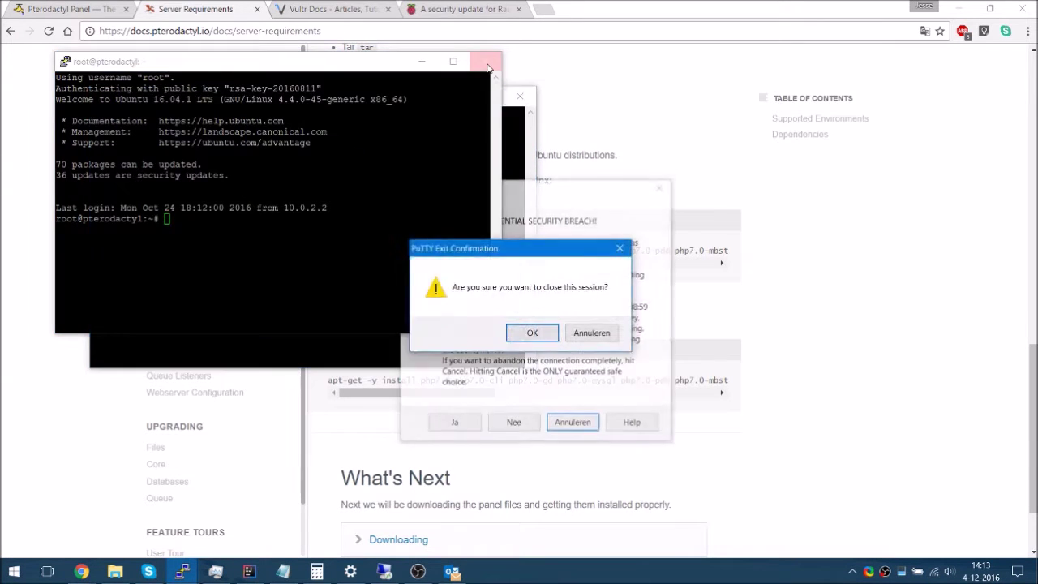
{"action": "type", "text": "j"}
{"action": "type", "text": "clear"}
{"action": "key", "text": "Return"}
{"action": "left_click", "coordinate": [489, 69]}
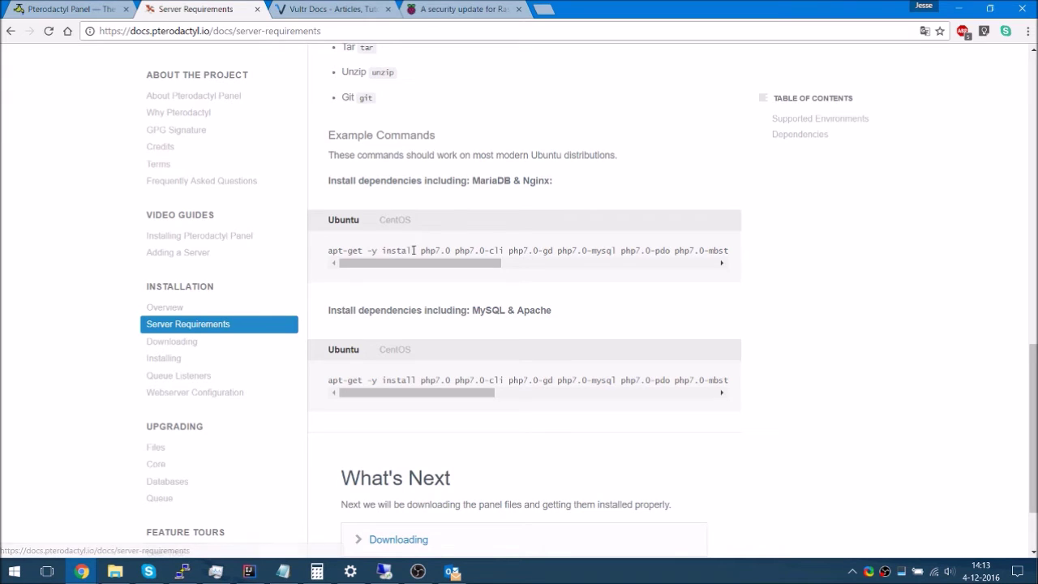
Show the CentOS example commands and copy the first yum install line
{"action": "left_click_drag", "start_coordinate": [468, 265], "coordinate": [681, 275]}
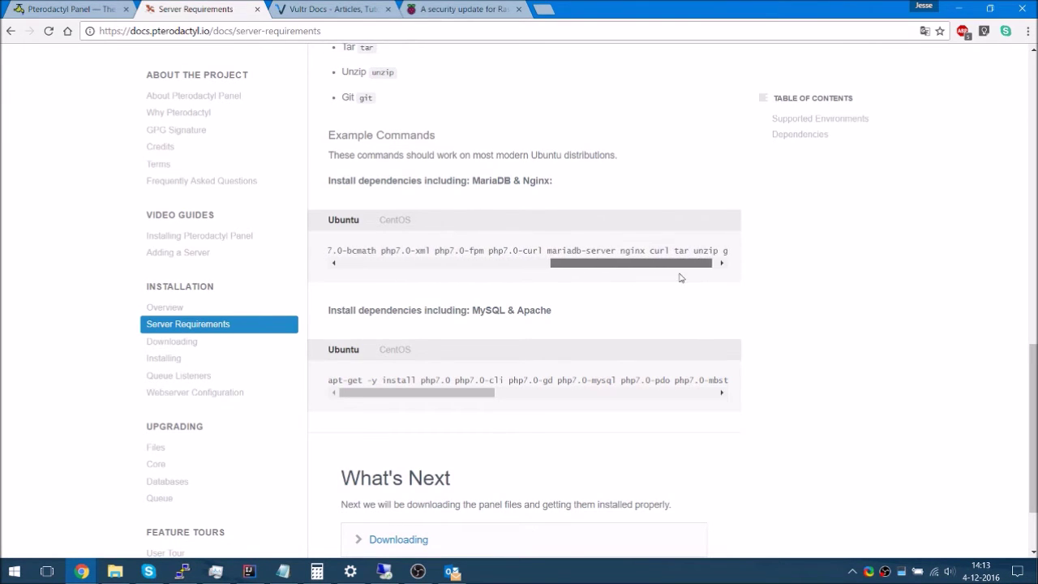
{"action": "left_click", "coordinate": [399, 222]}
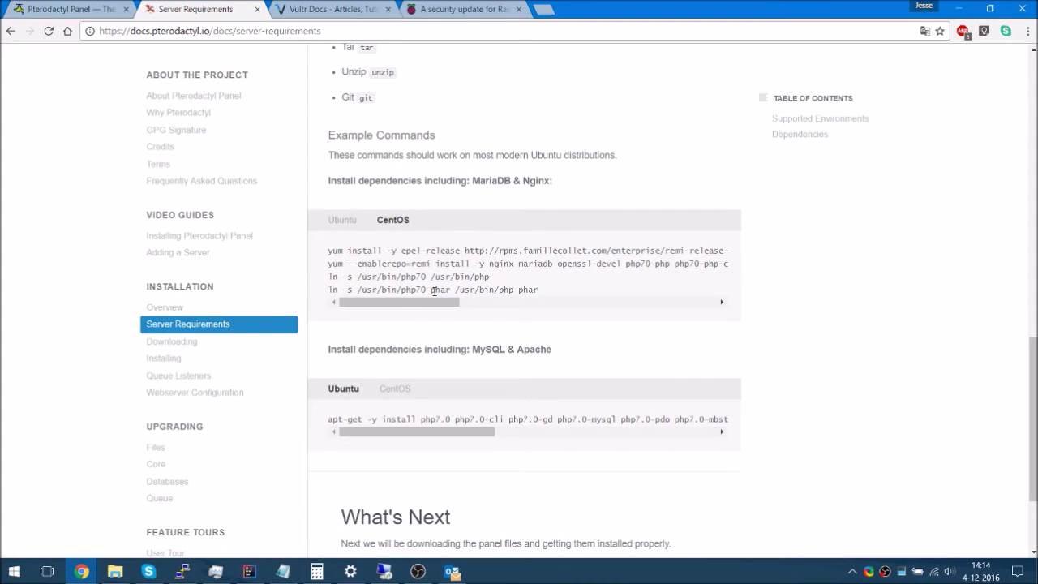
{"action": "left_click_drag", "start_coordinate": [322, 254], "coordinate": [731, 255]}
{"action": "left_click", "coordinate": [394, 288]}
{"action": "left_click_drag", "start_coordinate": [410, 301], "coordinate": [718, 300]}
{"action": "left_click_drag", "start_coordinate": [412, 264], "coordinate": [273, 268]}
{"action": "left_click", "coordinate": [315, 259]}
{"action": "triple_click", "coordinate": [329, 257]}
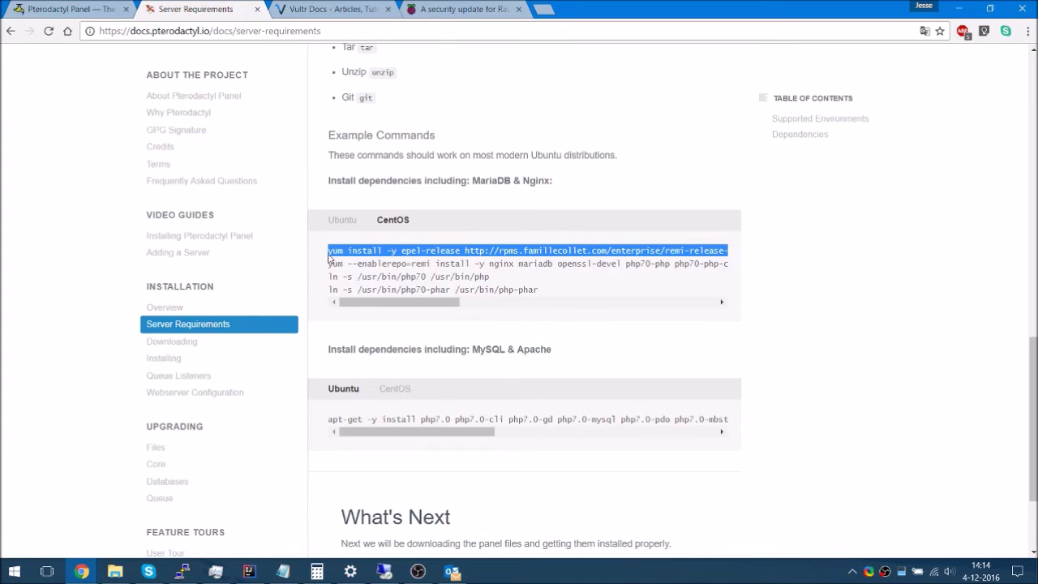
{"action": "key", "text": "ctrl+c"}
{"action": "key", "text": "alt+Tab"}
Run the pasted epel/remi install command, then start 'yum install yum-cron'
{"action": "right_click", "coordinate": [342, 277]}
{"action": "key", "text": "Return"}
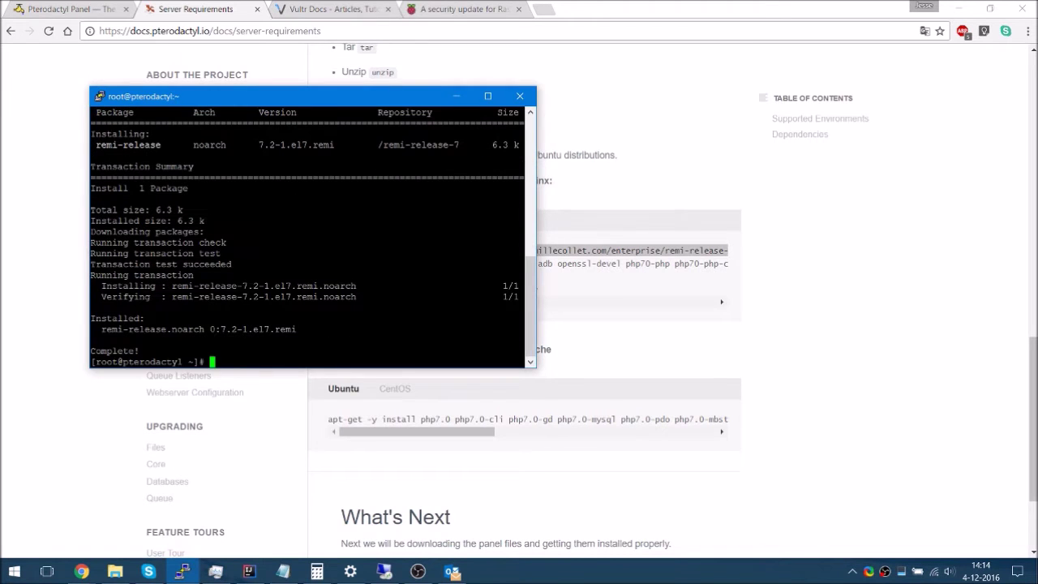
{"action": "scroll", "coordinate": [308, 235], "scroll_direction": "up", "scroll_amount": 10}
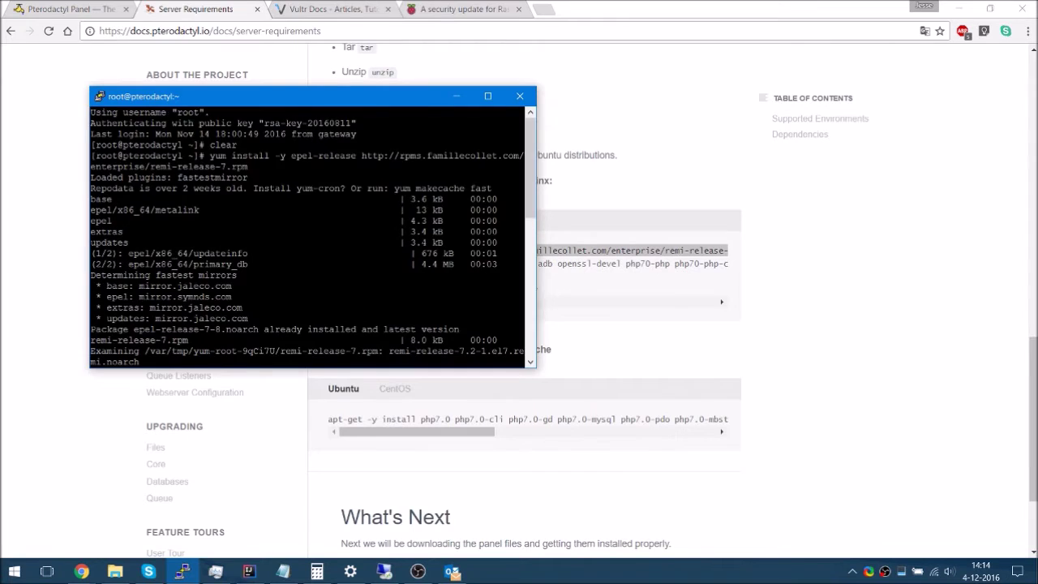
{"action": "type", "text": "yum-cr"}
{"action": "key", "text": "ctrl+c"}
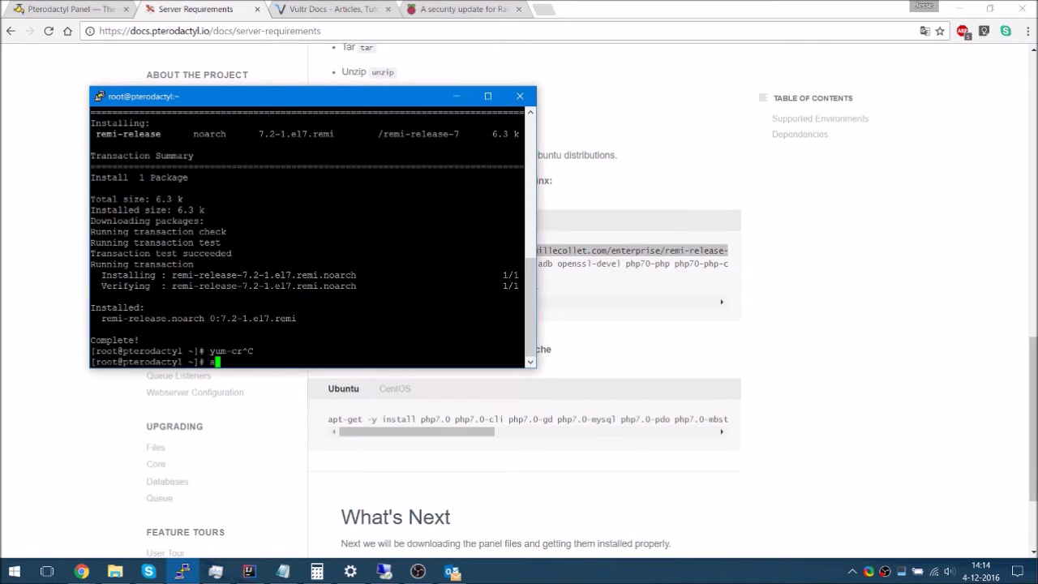
{"action": "type", "text": "yum install yum-cron"}
{"action": "key", "text": "Return"}
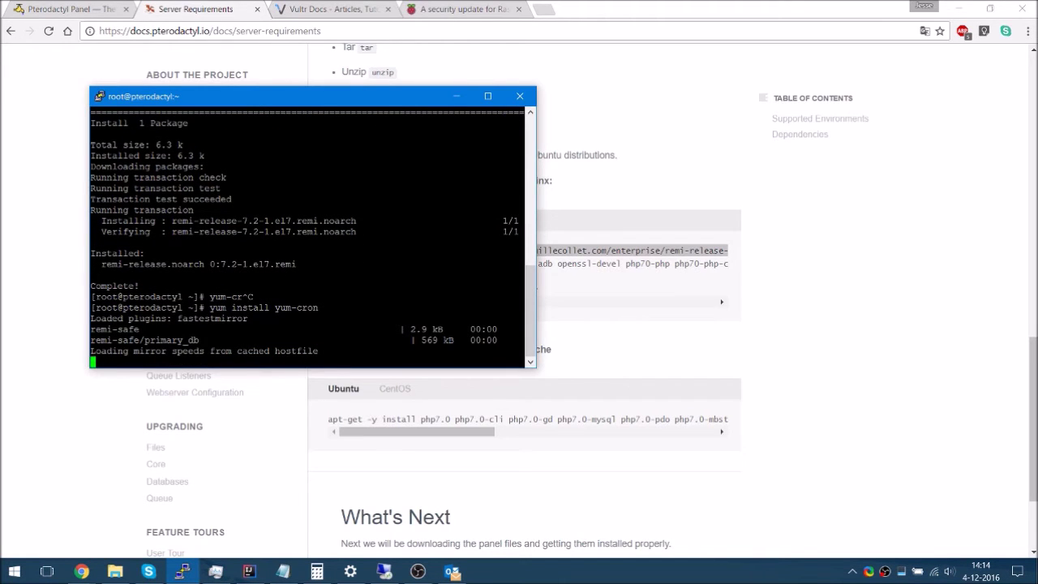
Copy the second CentOS command, confirm yum-cron with y, and run the nginx/MariaDB/PHP 7.0 install
{"action": "key", "text": "alt+Tab"}
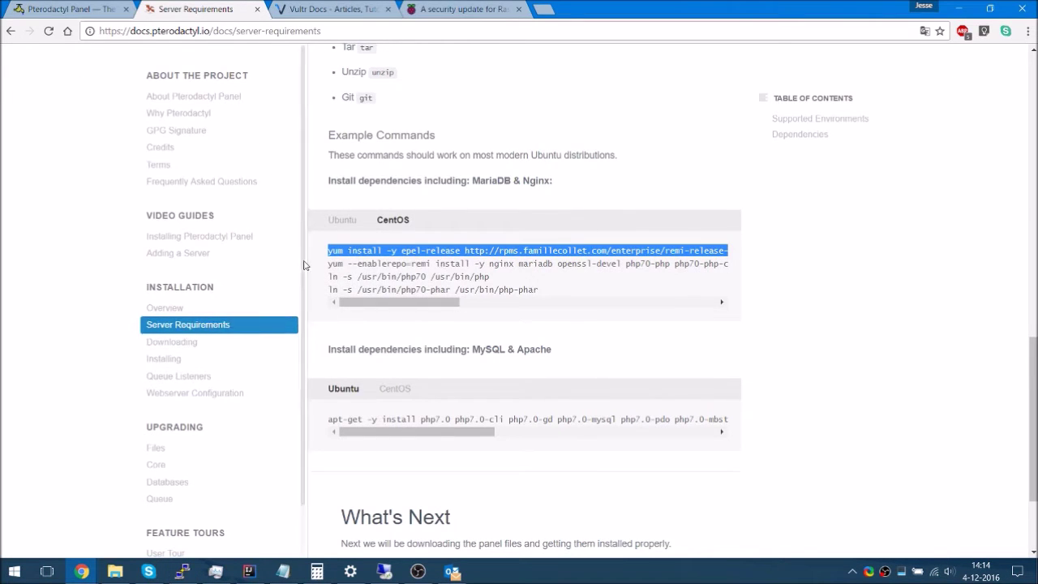
{"action": "left_click_drag", "start_coordinate": [328, 263], "coordinate": [788, 253]}
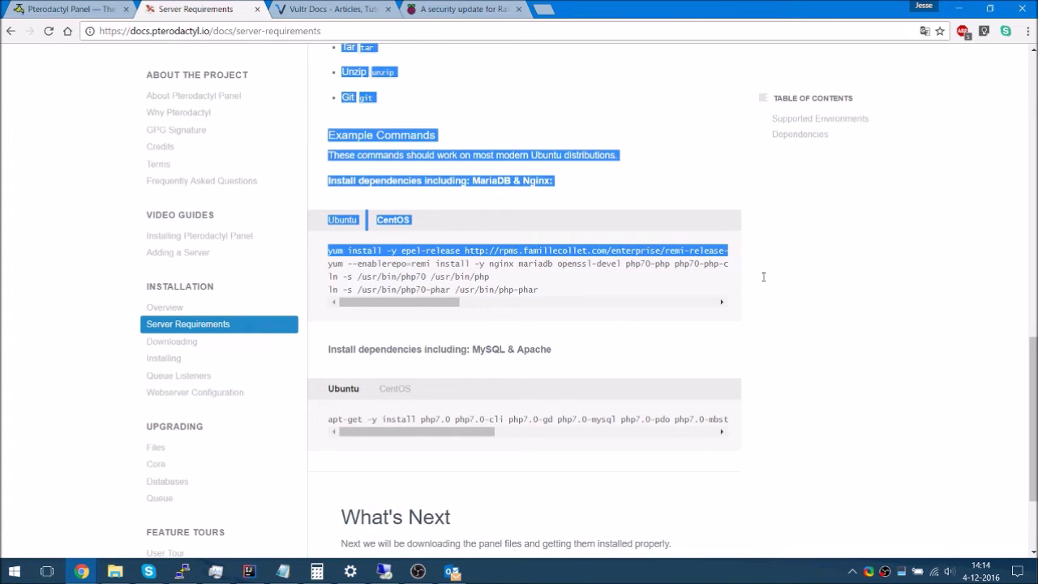
{"action": "mouse_move", "coordinate": [745, 279]}
{"action": "left_mouse_down"}
{"action": "mouse_move", "coordinate": [735, 274]}
{"action": "mouse_move", "coordinate": [788, 262]}
{"action": "mouse_move", "coordinate": [733, 267]}
{"action": "left_mouse_up"}
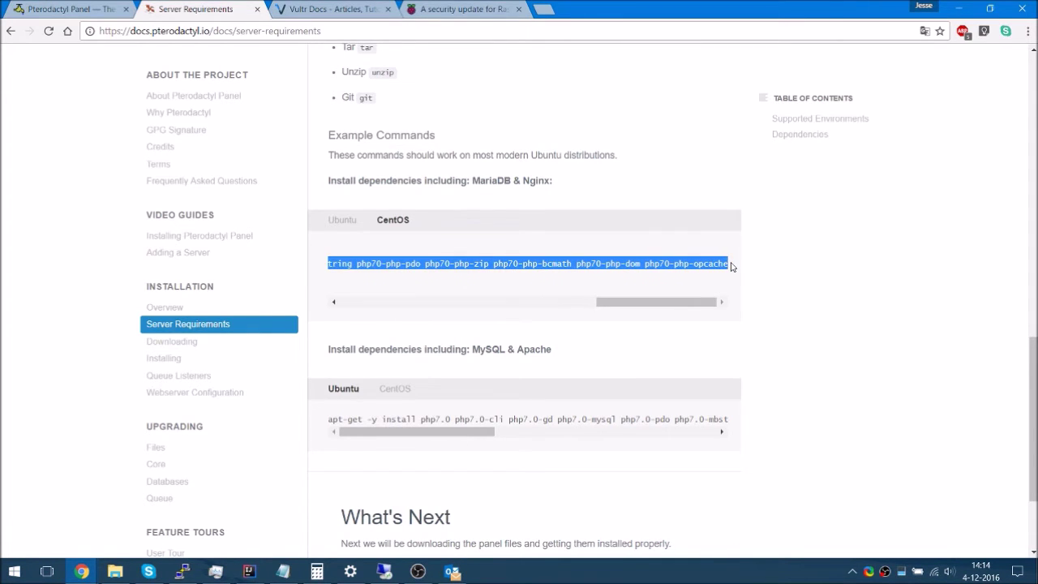
{"action": "key", "text": "alt+Tab"}
{"action": "type", "text": "y"}
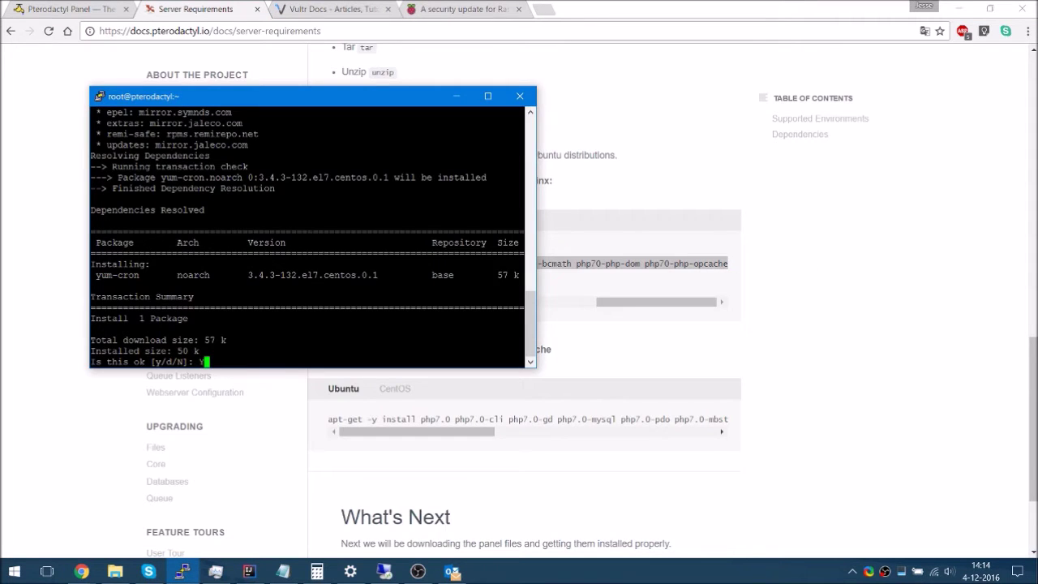
{"action": "key", "text": "Return"}
{"action": "key", "text": "shift+Insert"}
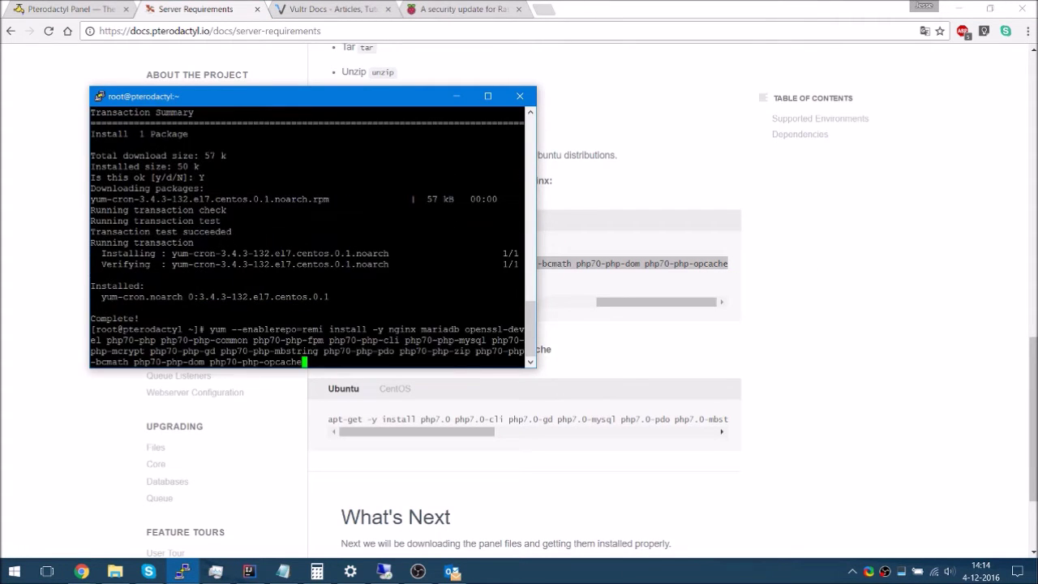
{"action": "key", "text": "Return"}
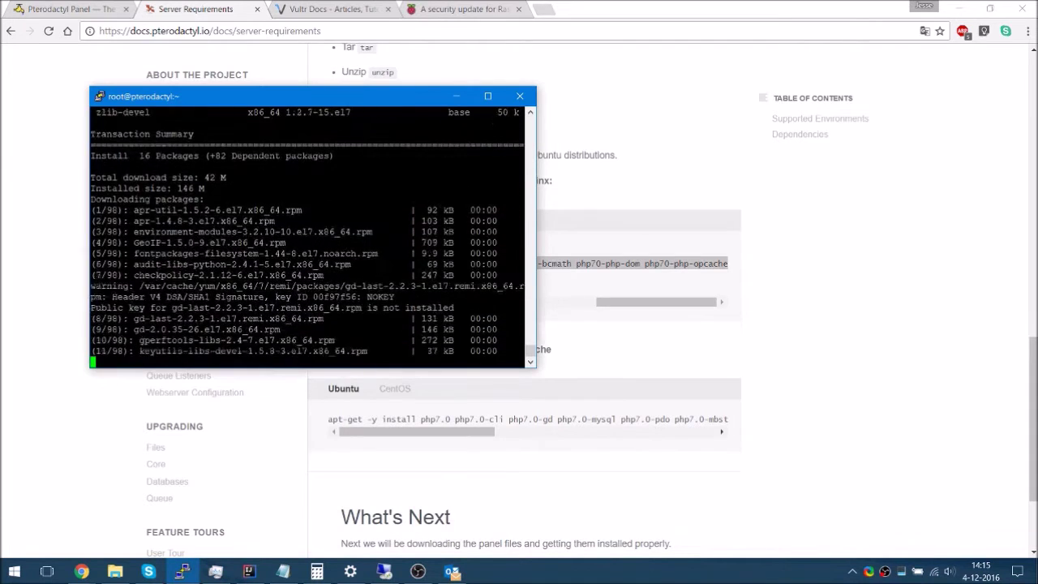
Select the php symlink command lines in the documentation
{"action": "key", "text": "alt+Tab"}
{"action": "left_click_drag", "start_coordinate": [632, 303], "coordinate": [310, 324]}
{"action": "left_click_drag", "start_coordinate": [561, 294], "coordinate": [324, 282]}
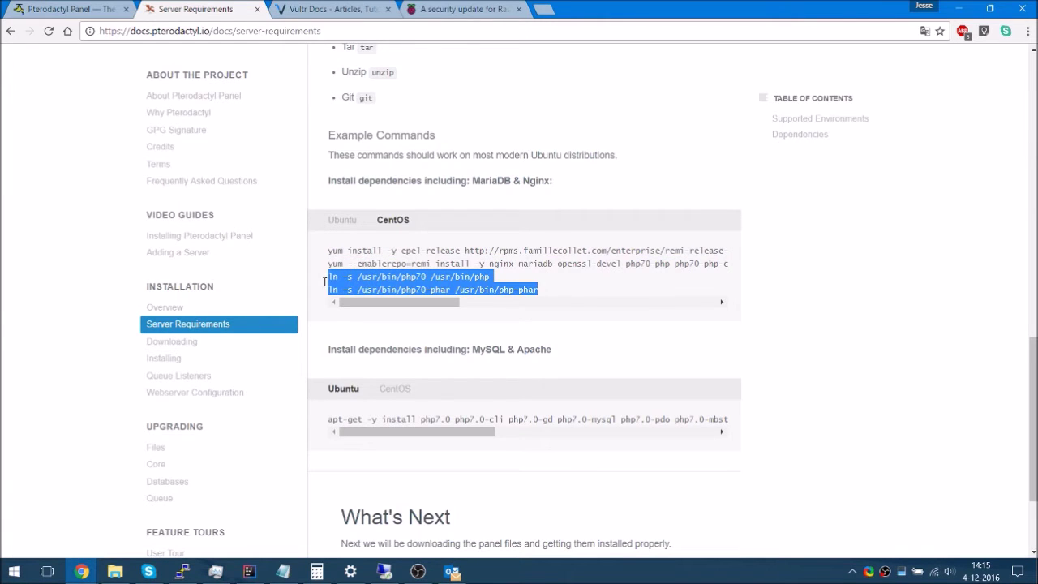
Copy the two php symlink commands and run them in PuTTY
{"action": "right_click", "coordinate": [365, 290]}
{"action": "left_click", "coordinate": [388, 297]}
{"action": "key", "text": "alt+Tab"}
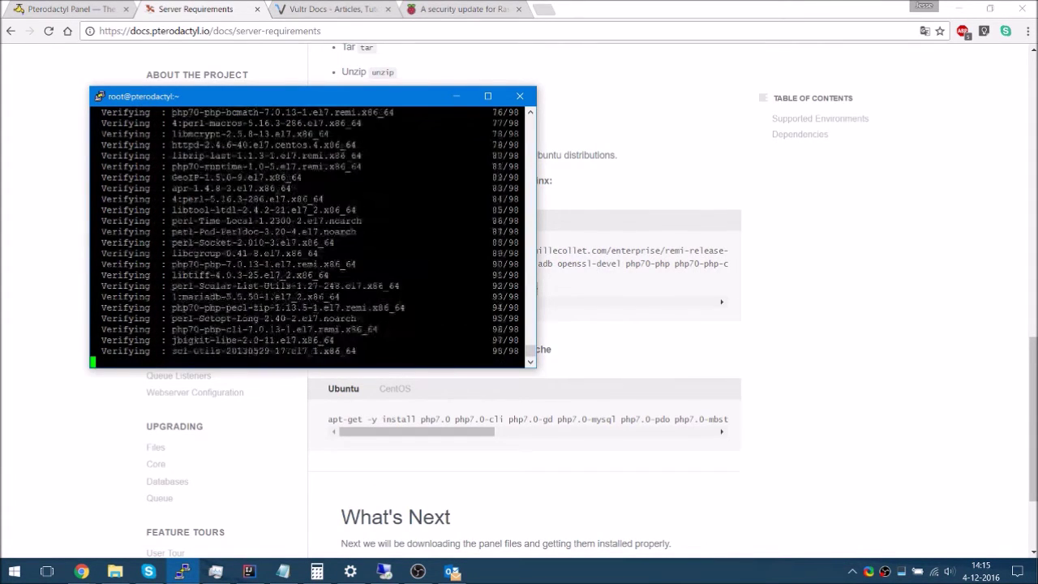
{"action": "key", "text": "shift+Insert"}
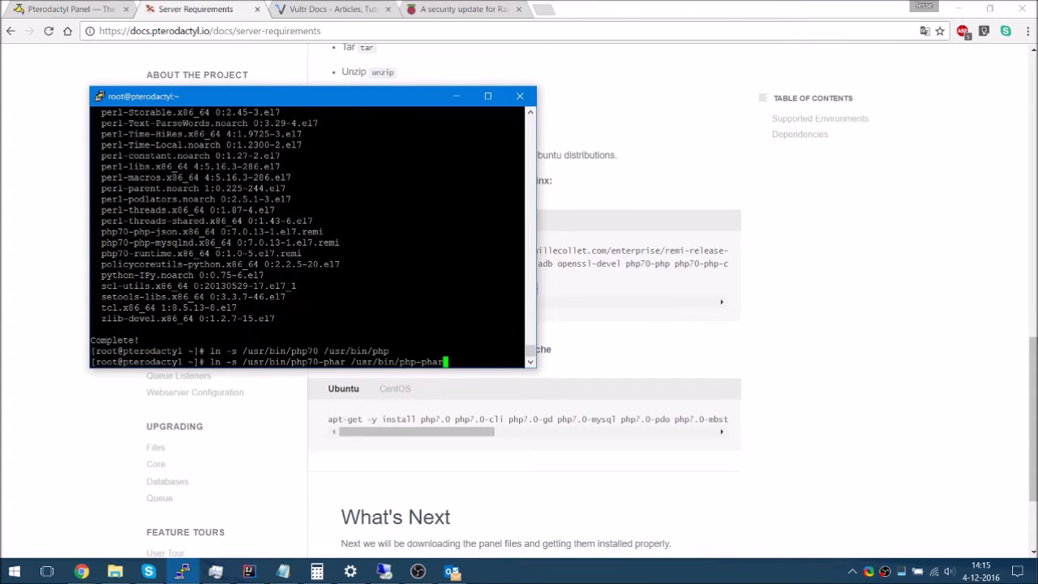
{"action": "key", "text": "Return"}
Open the Downloading step in the Pterodactyl docs
{"action": "left_click", "coordinate": [401, 532]}
{"action": "scroll", "coordinate": [412, 498], "scroll_direction": "down", "scroll_amount": 2}
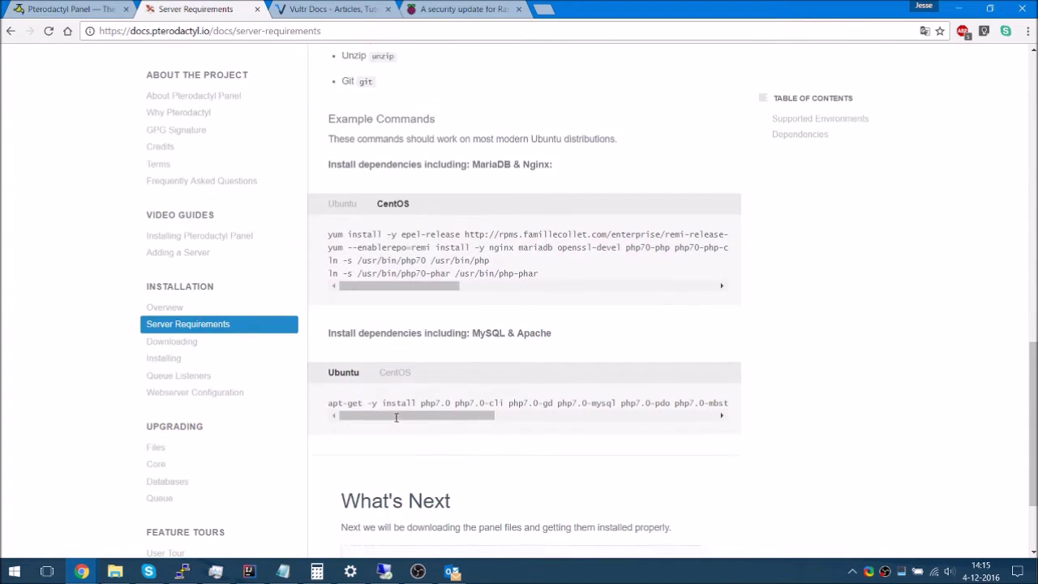
{"action": "left_click", "coordinate": [419, 446]}
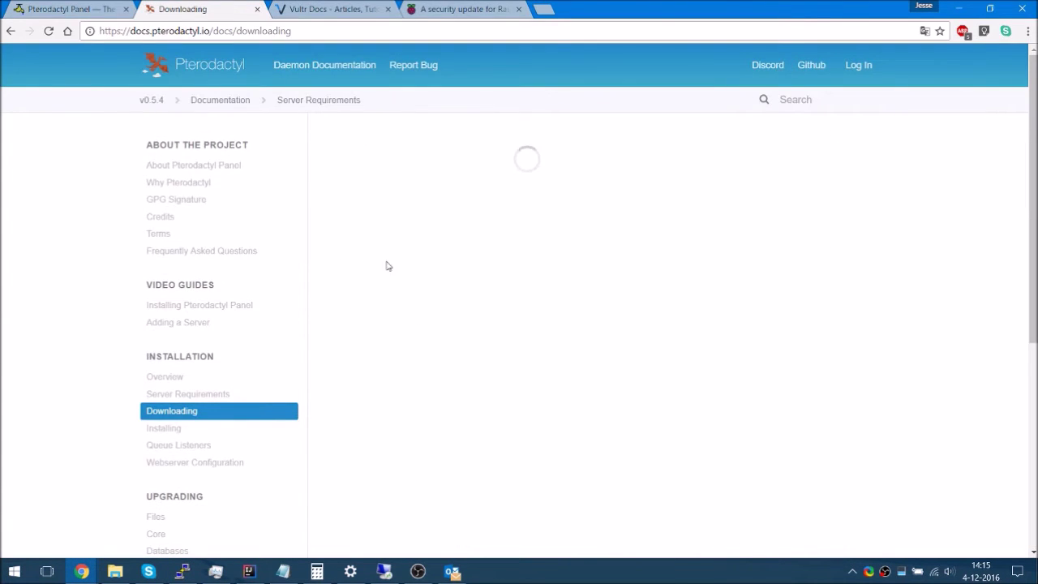
Download the Pterodactyl Panel v0.5.4 archive using the curl command copied from the docs
{"action": "scroll", "coordinate": [474, 365], "scroll_direction": "down", "scroll_amount": 1}
{"action": "scroll", "coordinate": [474, 365], "scroll_direction": "down", "scroll_amount": 2}
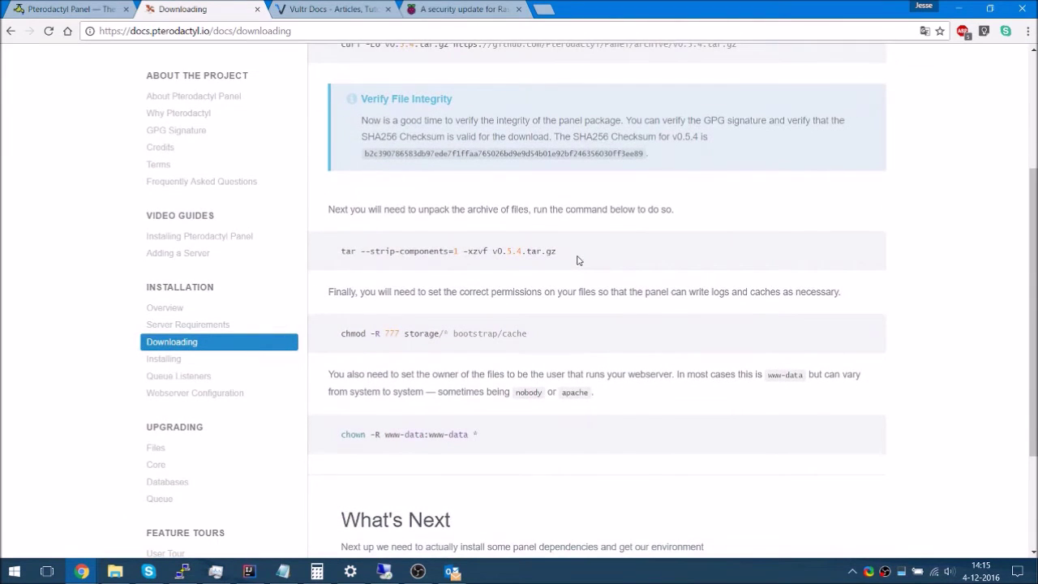
{"action": "scroll", "coordinate": [578, 260], "scroll_direction": "up", "scroll_amount": 3}
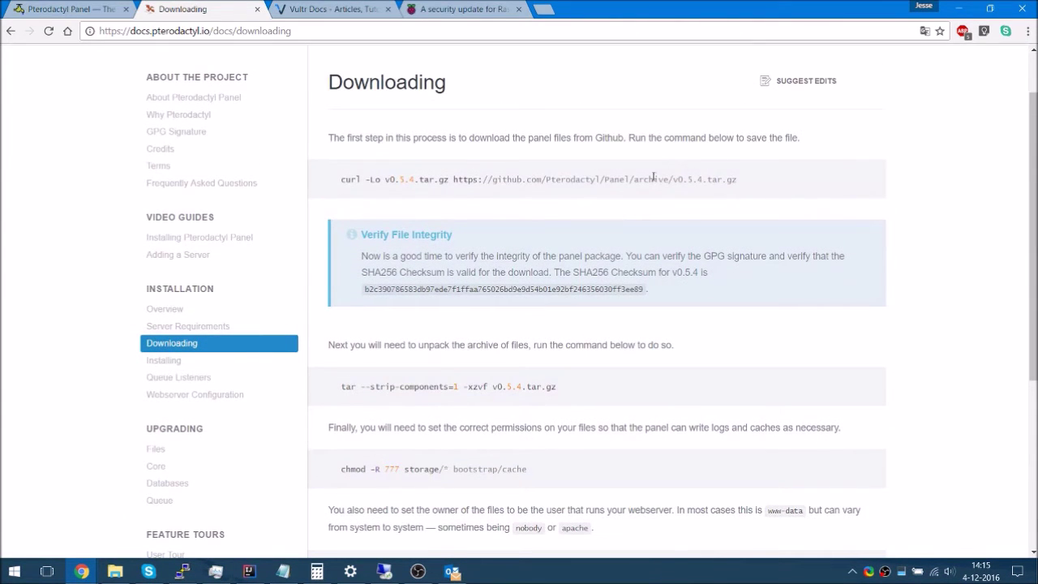
{"action": "left_click_drag", "start_coordinate": [738, 179], "coordinate": [333, 180]}
{"action": "right_click", "coordinate": [430, 185]}
{"action": "left_click", "coordinate": [454, 195]}
{"action": "key", "text": "alt+Tab"}
{"action": "right_click", "coordinate": [454, 196]}
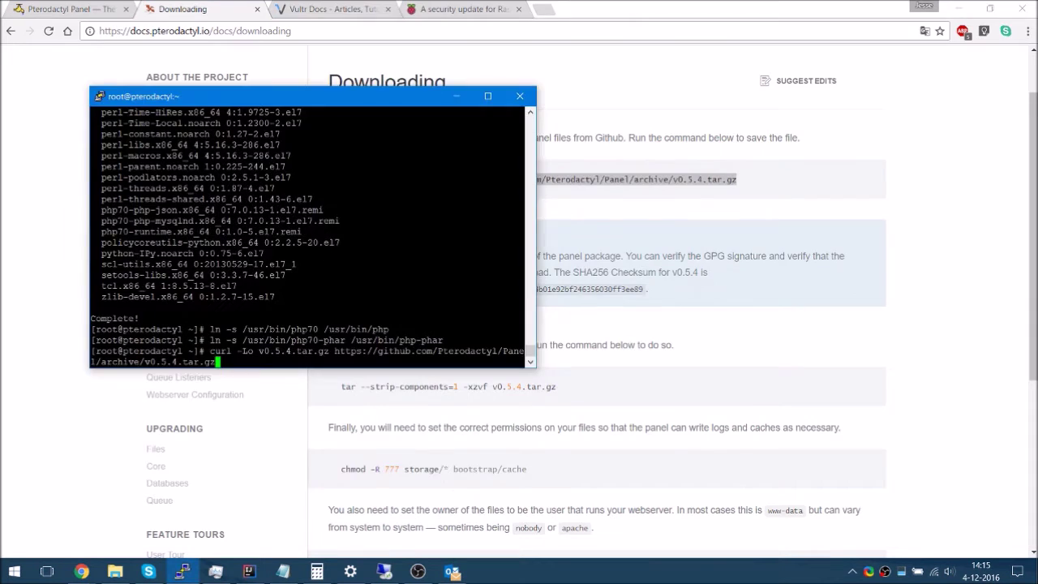
{"action": "key", "text": "alt+Tab"}
{"action": "left_click_drag", "start_coordinate": [591, 394], "coordinate": [339, 375]}
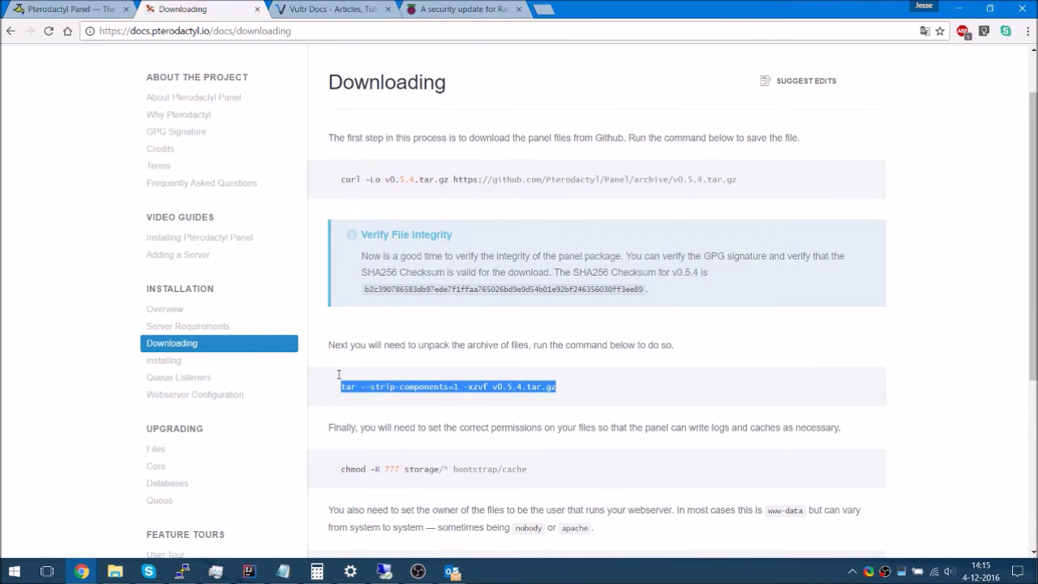
{"action": "key", "text": "alt+Tab"}
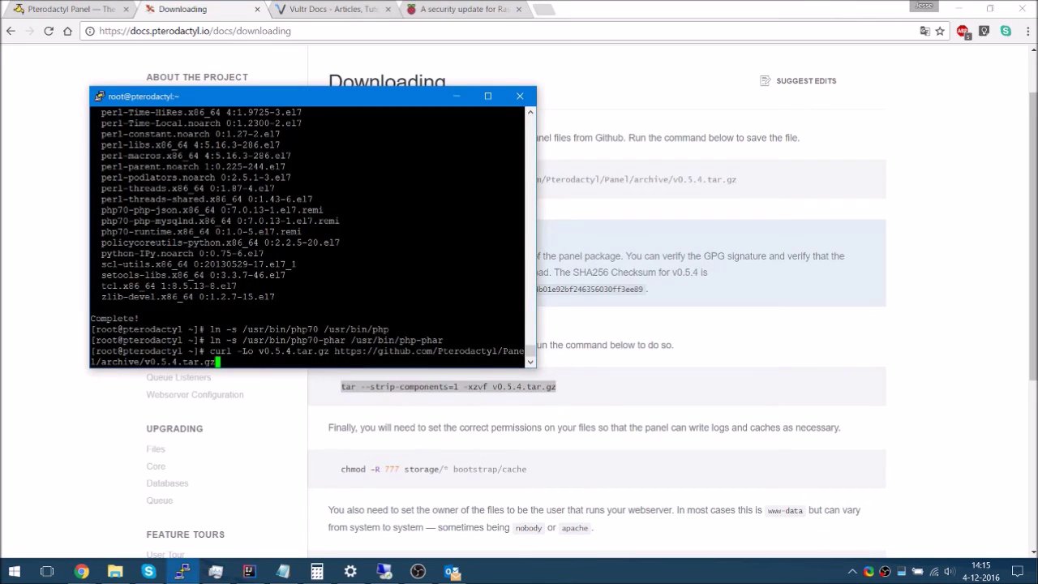
{"action": "key", "text": "Return"}
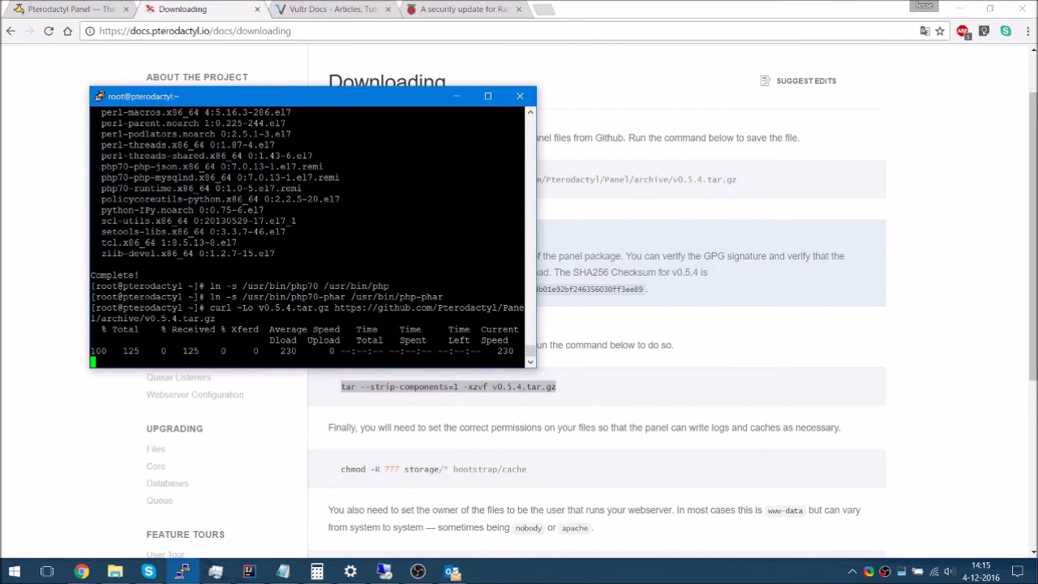
Extract the panel archive with the tar command and list the extracted files with ls
{"action": "key", "text": "shift+Insert"}
{"action": "key", "text": "alt+Tab"}
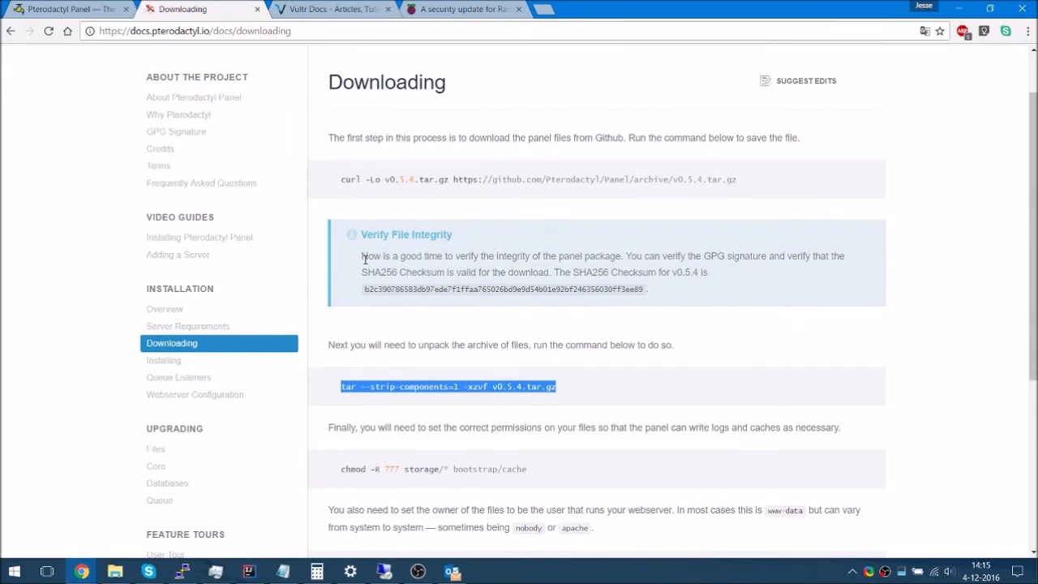
{"action": "scroll", "coordinate": [479, 292], "scroll_direction": "up", "scroll_amount": 1}
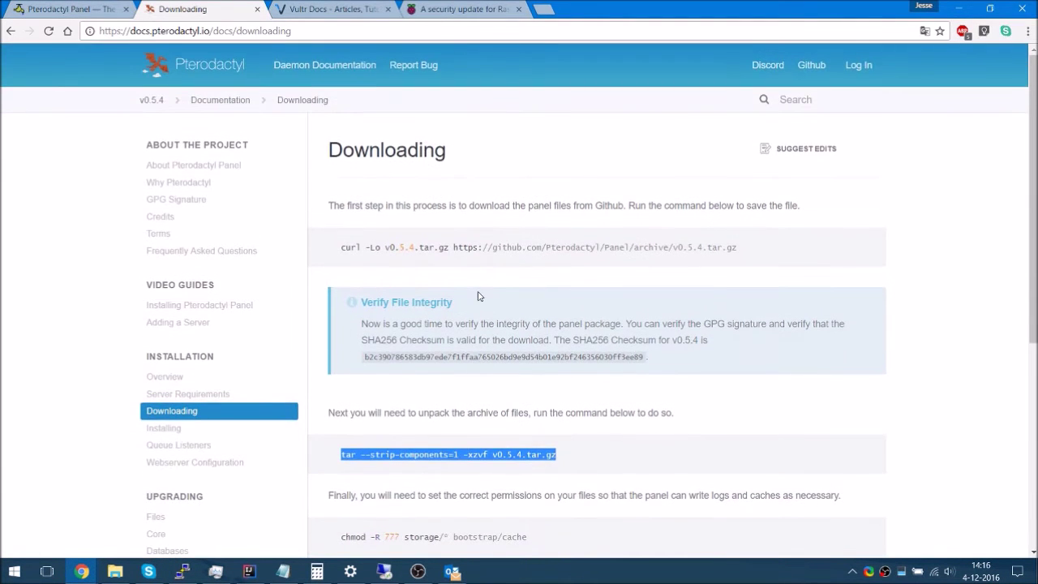
{"action": "key", "text": "alt+Tab"}
{"action": "key", "text": "Return"}
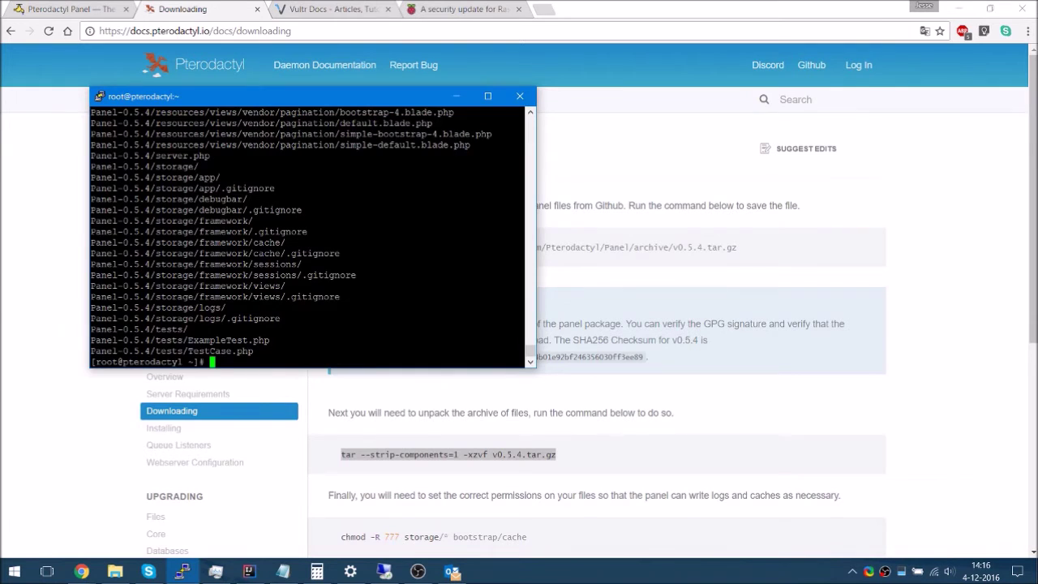
{"action": "type", "text": "ls"}
{"action": "key", "text": "Return"}
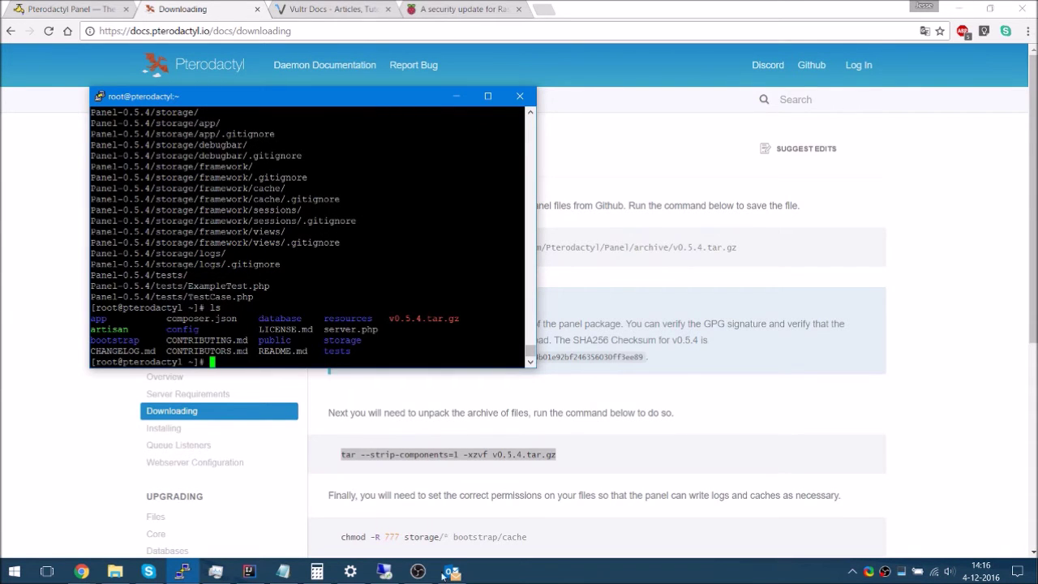
Make storage and bootstrap/cache writable with the chmod command from the docs
{"action": "scroll", "coordinate": [505, 519], "scroll_direction": "down", "scroll_amount": 1}
{"action": "left_click_drag", "start_coordinate": [528, 469], "coordinate": [274, 475]}
{"action": "left_click_drag", "start_coordinate": [544, 472], "coordinate": [274, 474]}
{"action": "left_click", "coordinate": [390, 474]}
{"action": "left_click_drag", "start_coordinate": [541, 473], "coordinate": [340, 472]}
{"action": "key", "text": "ctrl+c"}
{"action": "key", "text": "alt+Tab"}
{"action": "key", "text": "shift+Insert"}
{"action": "key", "text": "Return"}
{"action": "key", "text": "alt+Tab"}
Run the chown www-data ownership command, which fails, then return to the Vultr Docs page
{"action": "scroll", "coordinate": [468, 417], "scroll_direction": "down", "scroll_amount": 4}
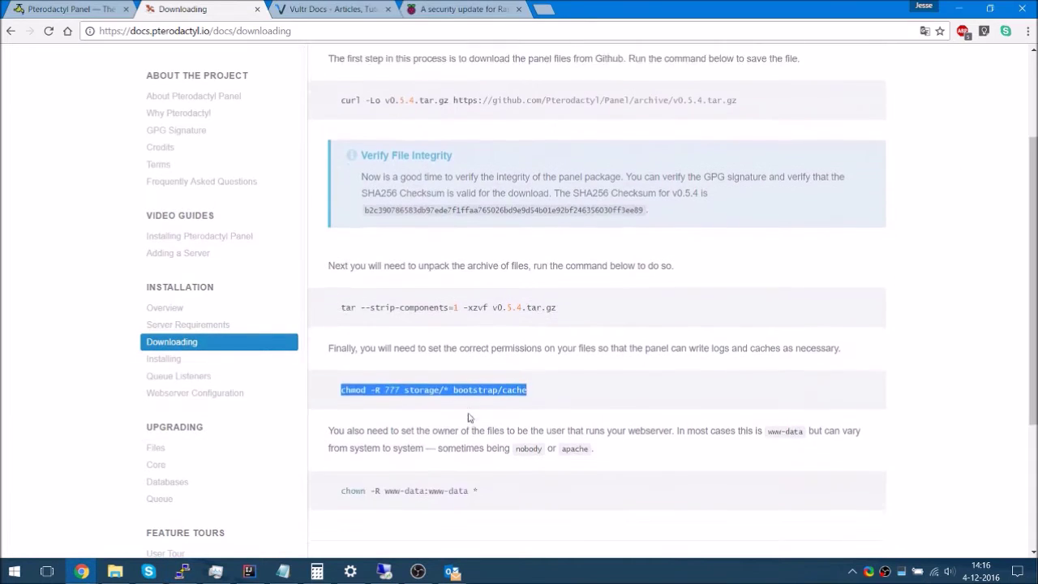
{"action": "left_click_drag", "start_coordinate": [513, 372], "coordinate": [334, 368]}
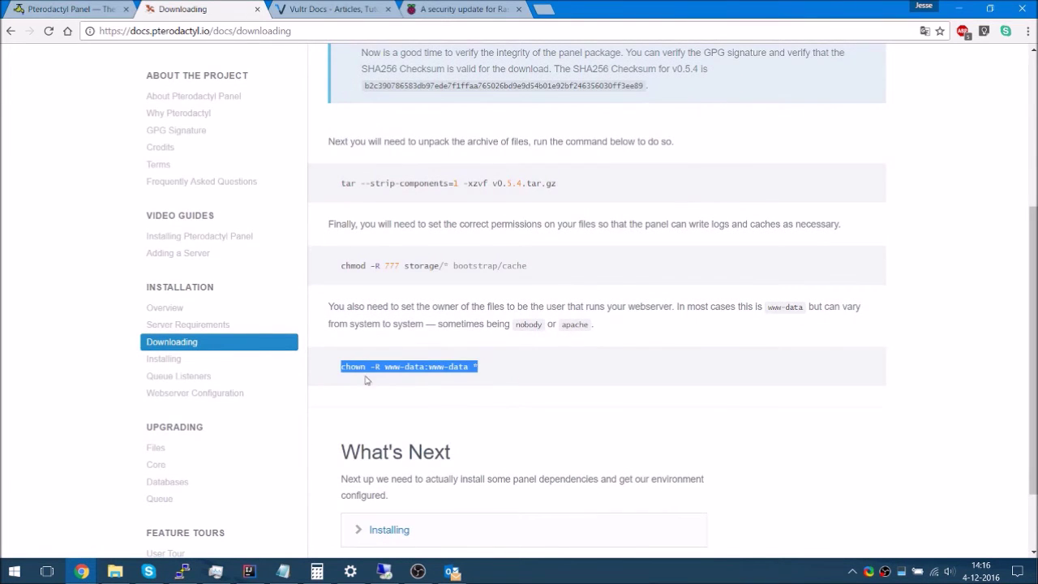
{"action": "key", "text": "ctrl+c"}
{"action": "key", "text": "alt+Tab"}
{"action": "key", "text": "shift+Insert"}
{"action": "key", "text": "Return"}
{"action": "key", "text": "alt+Tab"}
{"action": "key", "text": "alt+Tab"}
{"action": "key", "text": "Up"}
{"action": "key", "text": "Left"}
{"action": "key", "text": "Left"}
{"action": "key", "text": "Left"}
{"action": "key", "text": "Left"}
{"action": "key", "text": "Left"}
{"action": "key", "text": "Right"}
{"action": "key", "text": "Right"}
{"action": "key", "text": "Right"}
{"action": "key", "text": "Right"}
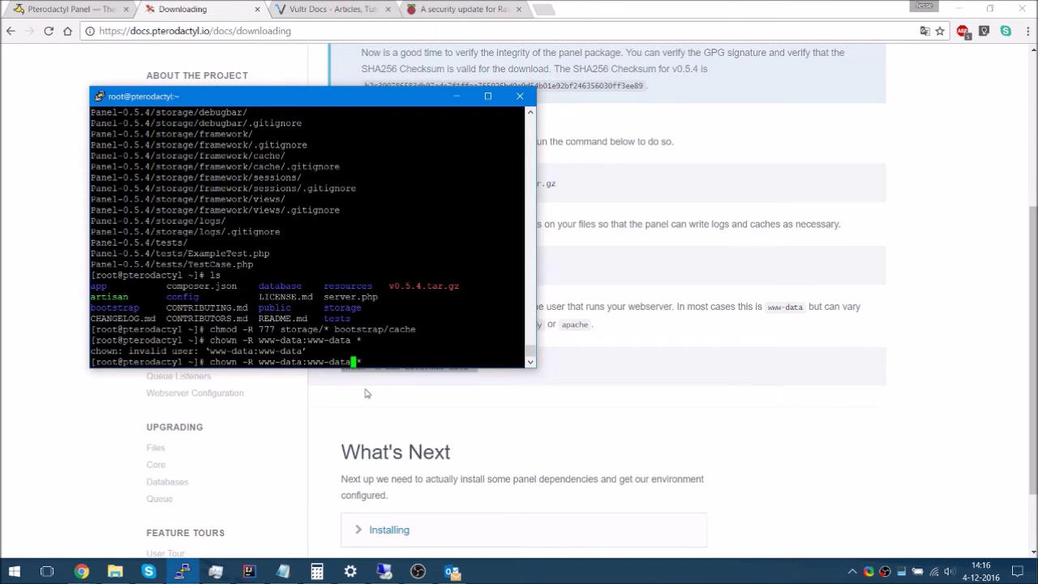
{"action": "key", "text": "alt+Tab"}
{"action": "key", "text": "ctrl+Tab"}
{"action": "scroll", "coordinate": [203, 206], "scroll_direction": "up", "scroll_amount": 8}
On my.vultr.com, reinstall the pterodactyl server, confirming the data wipe with YES
{"action": "left_click", "coordinate": [244, 25]}
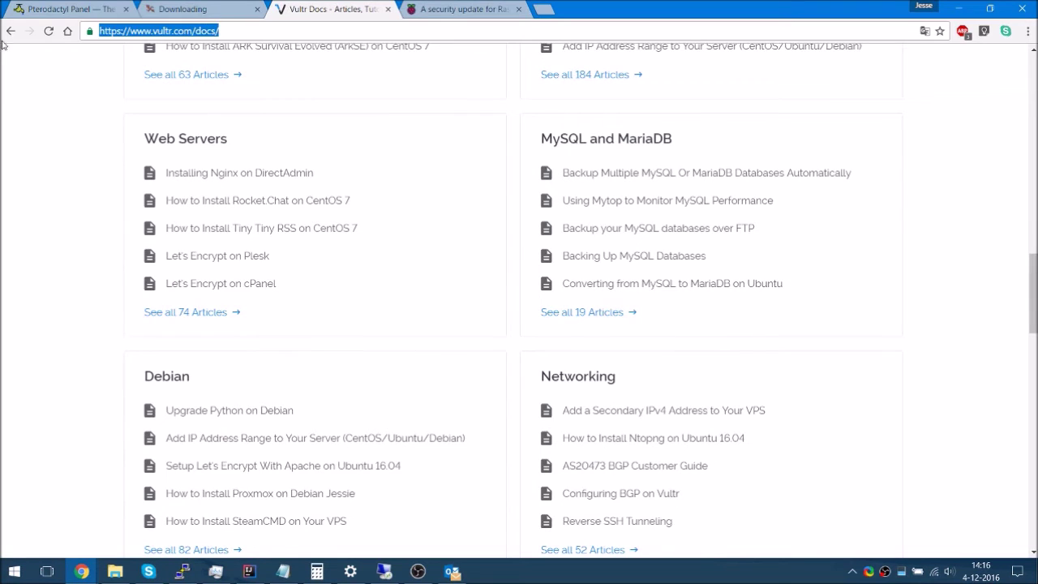
{"action": "type", "text": "my"}
{"action": "key", "text": "Return"}
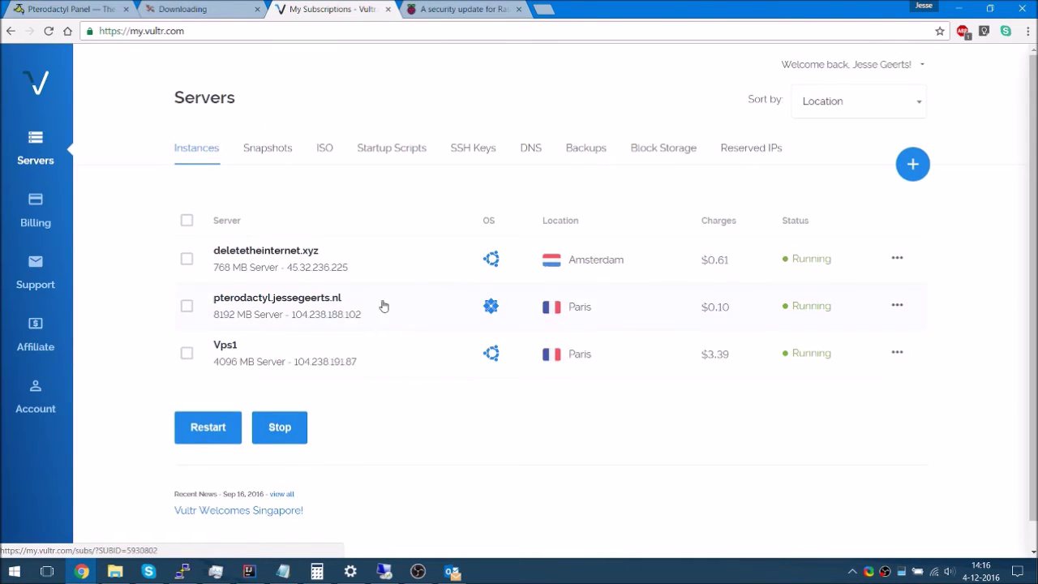
{"action": "left_click", "coordinate": [263, 306]}
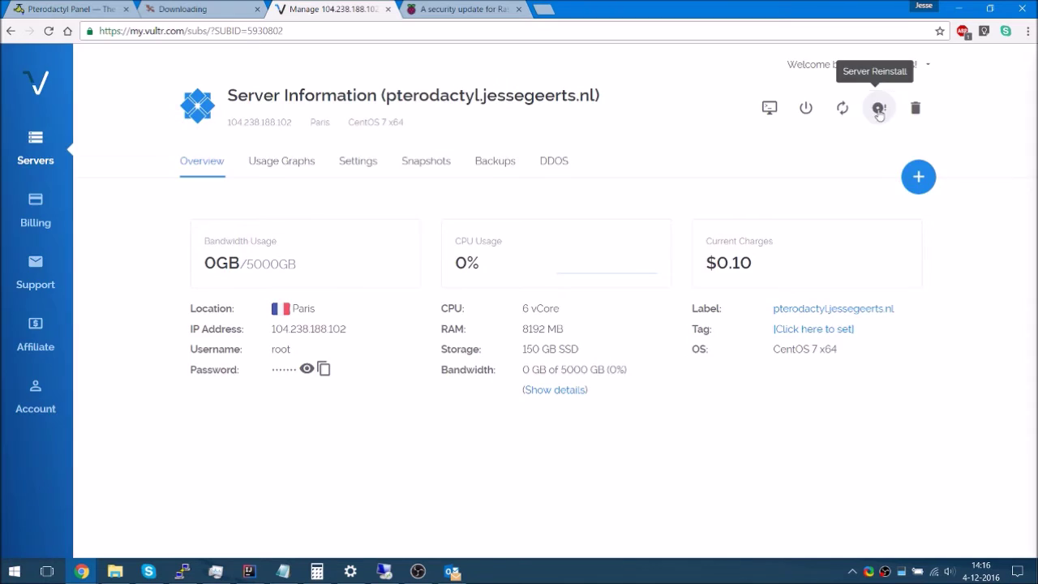
{"action": "left_click", "coordinate": [880, 108]}
{"action": "left_click", "coordinate": [553, 311]}
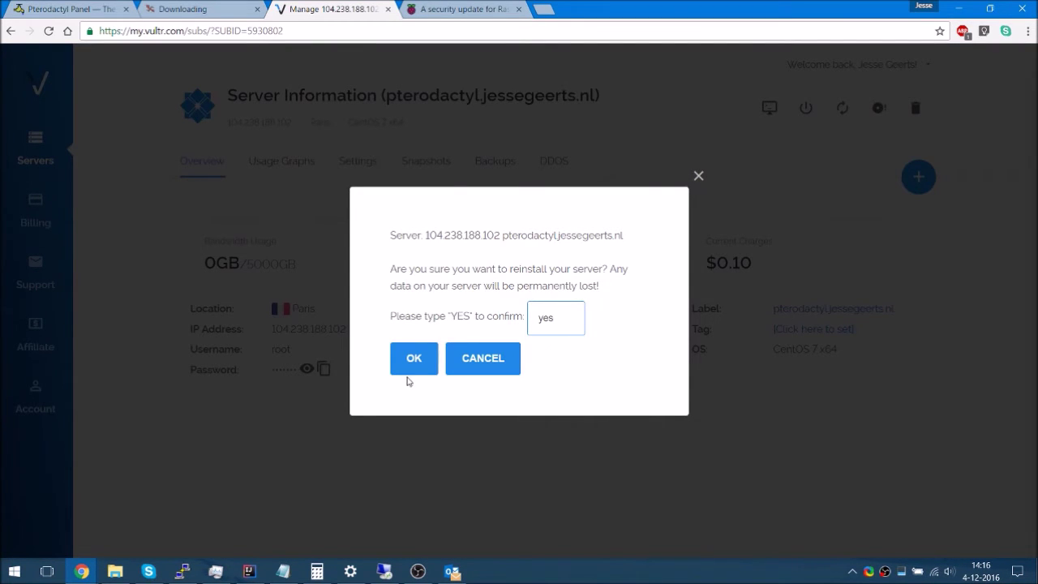
{"action": "left_click", "coordinate": [413, 363]}
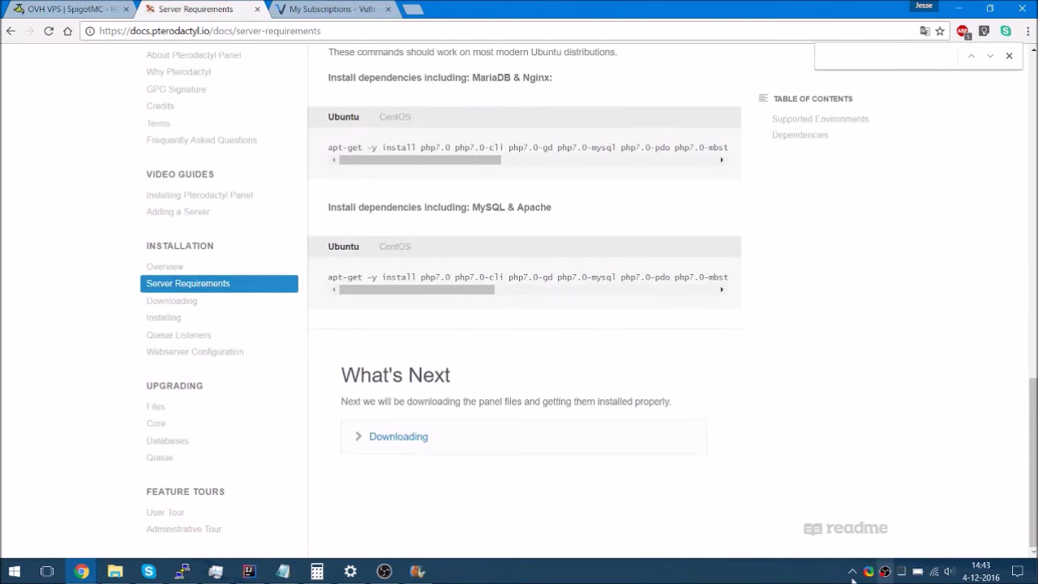
Start a new PuTTY session to the reinstalled server and accept its new host key
{"action": "left_click", "coordinate": [300, 8]}
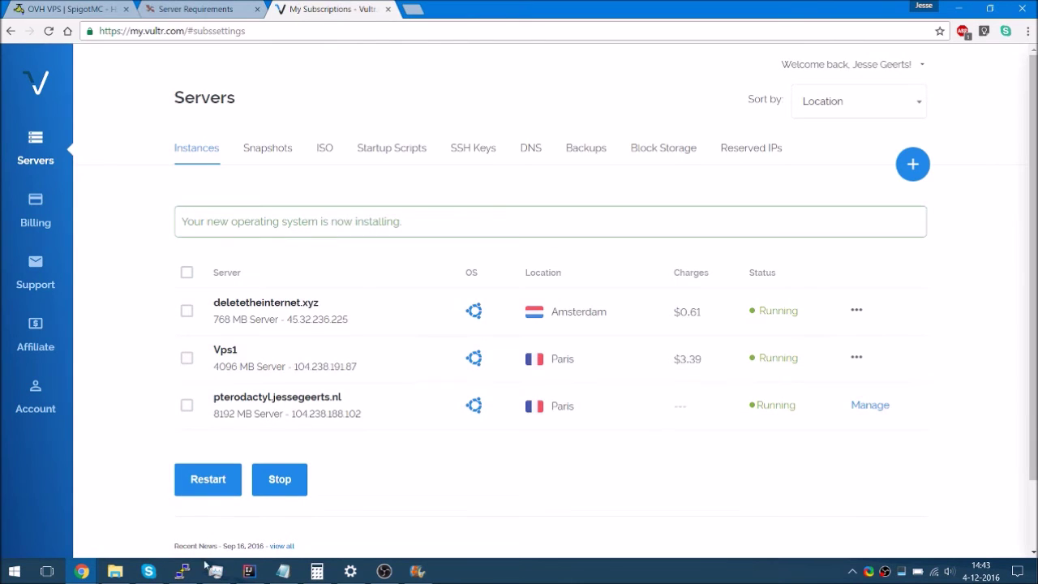
{"action": "left_click", "coordinate": [183, 571]}
{"action": "right_click", "coordinate": [270, 55]}
{"action": "mouse_move", "coordinate": [297, 202]}
{"action": "left_click", "coordinate": [466, 215]}
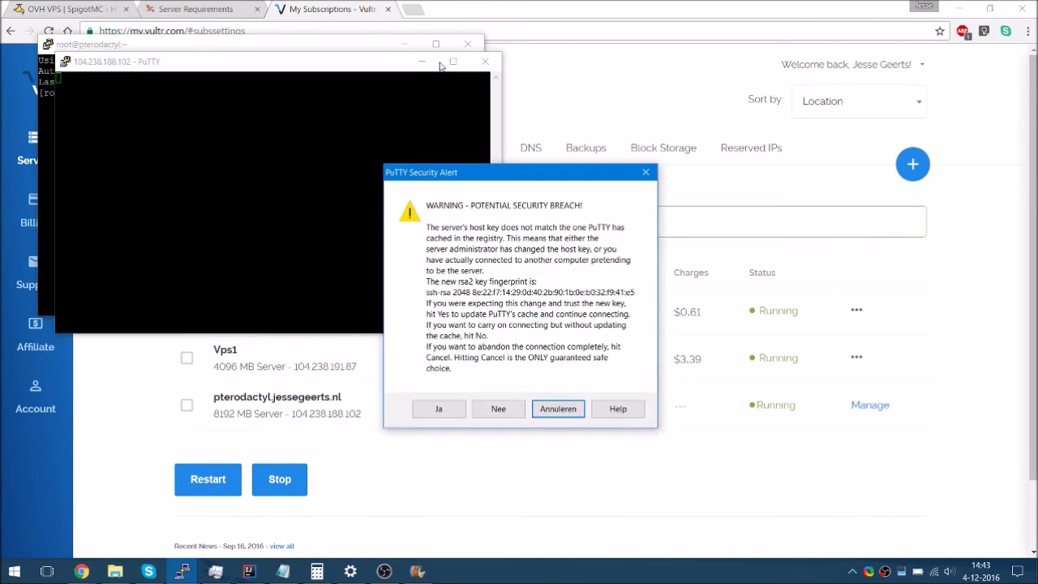
{"action": "left_click", "coordinate": [438, 409]}
{"action": "left_click", "coordinate": [474, 41]}
Run apt update, then select the Ubuntu MySQL & Apache install command in Server Requirements
{"action": "type", "text": "apt update"}
{"action": "key", "text": "Return"}
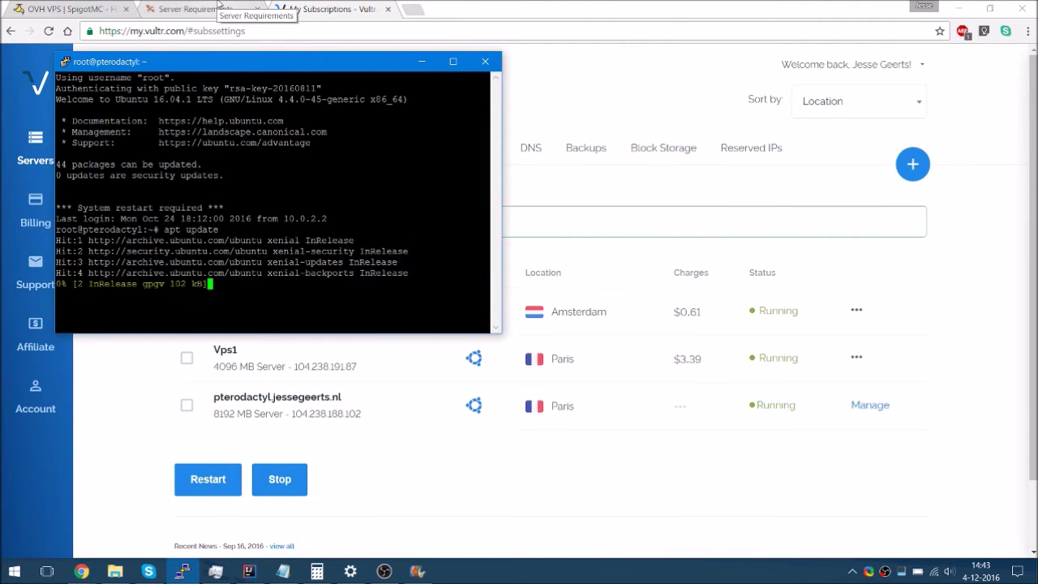
{"action": "left_click", "coordinate": [219, 9]}
{"action": "left_click_drag", "start_coordinate": [347, 290], "coordinate": [364, 327]}
{"action": "left_click_drag", "start_coordinate": [389, 287], "coordinate": [740, 283]}
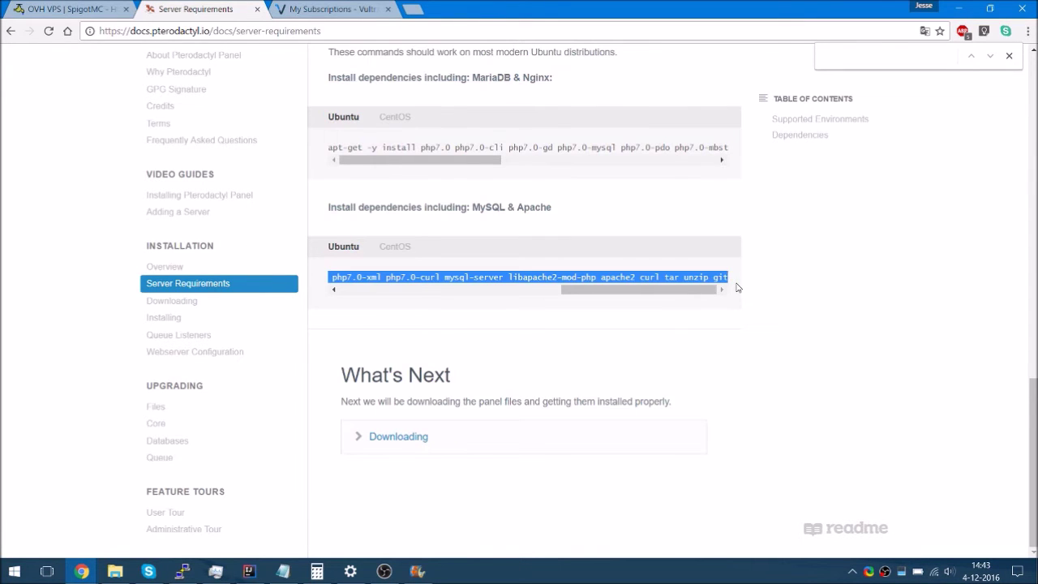
Run the Ubuntu PHP 7.0, MySQL and Apache apt-get install, entering the MySQL root password twice
{"action": "key", "text": "alt+Tab"}
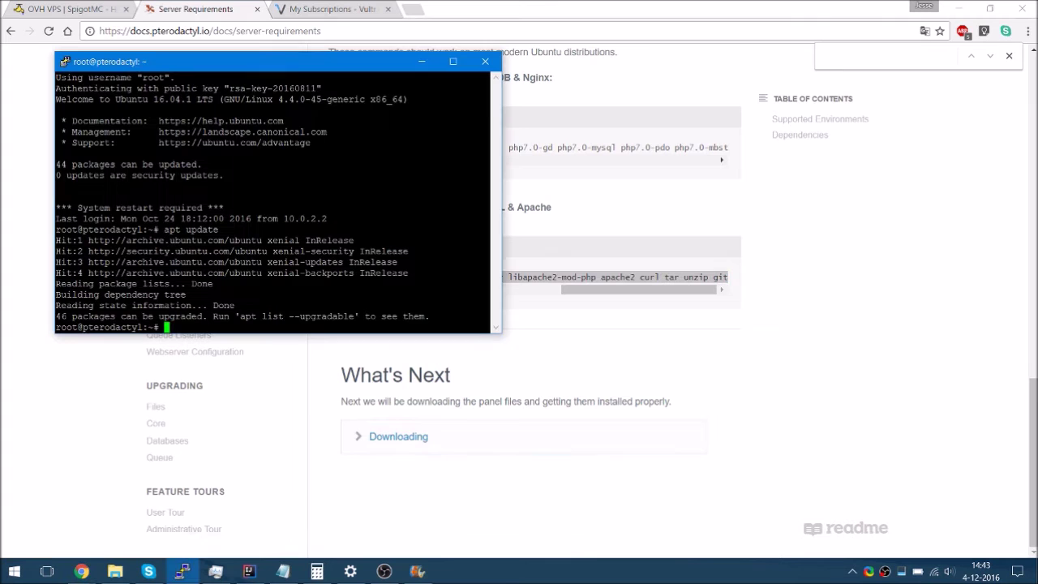
{"action": "key", "text": "shift+Insert"}
{"action": "key", "text": "Return"}
{"action": "key", "text": "Return"}
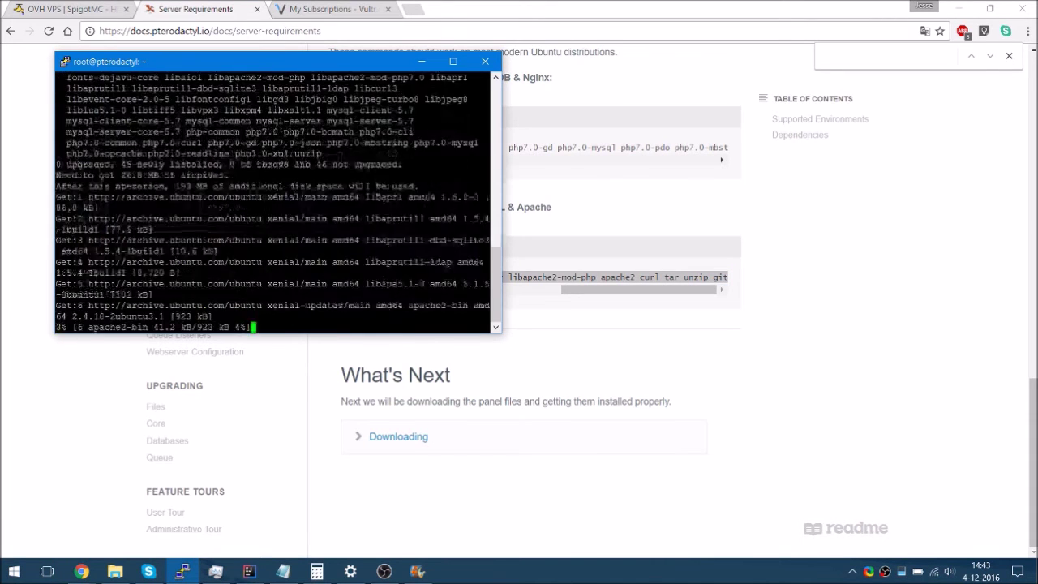
{"action": "type", "text": "**********"}
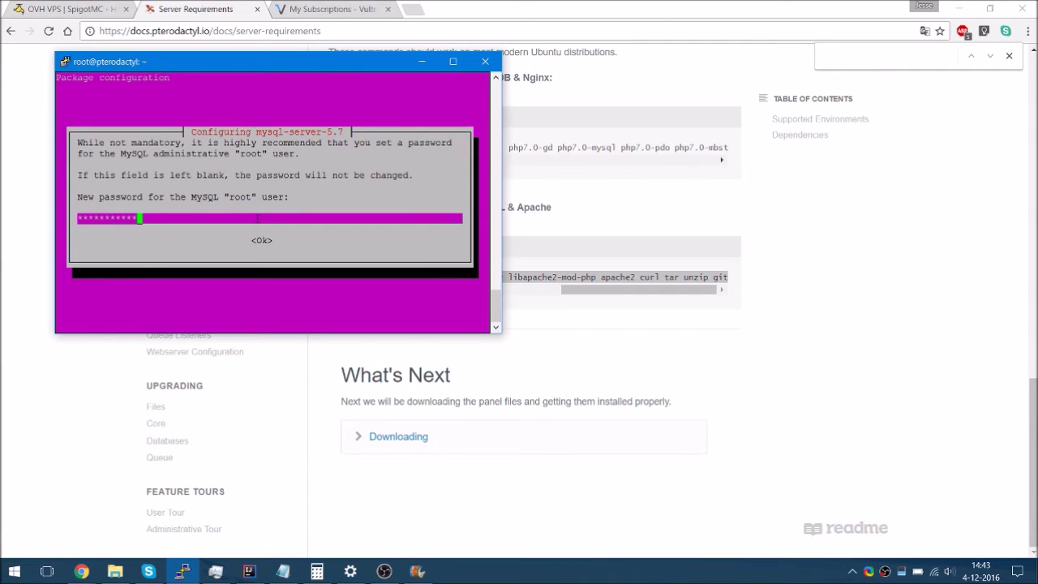
{"action": "key", "text": "Return"}
{"action": "type", "text": "**********"}
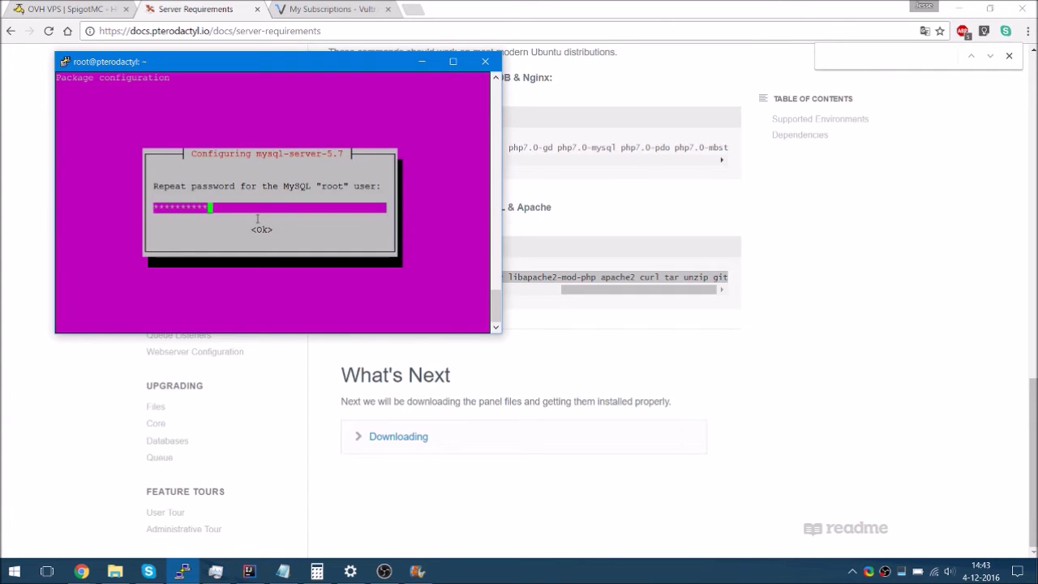
{"action": "key", "text": "Return"}
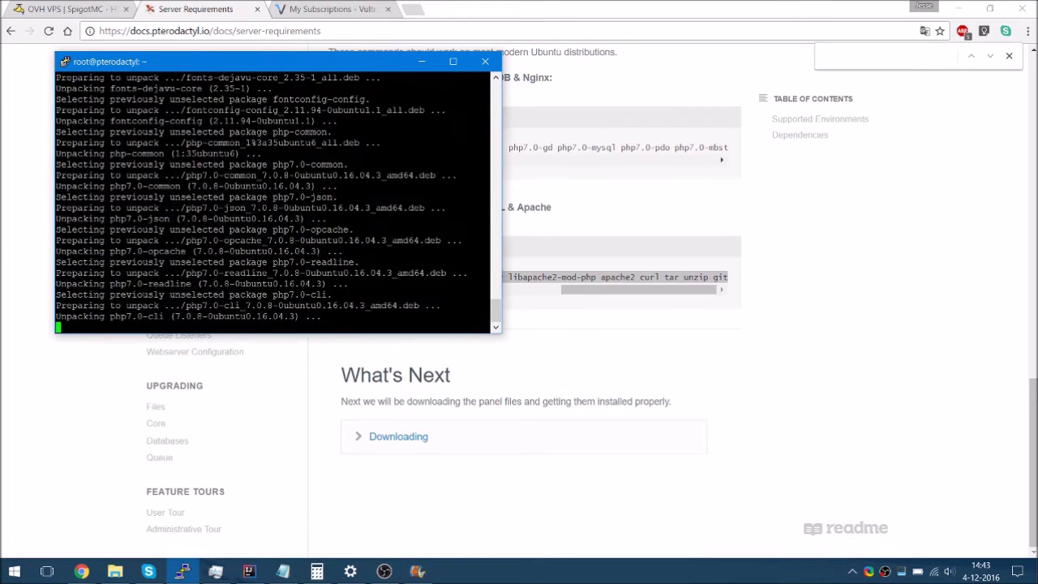
{"action": "left_click", "coordinate": [406, 443]}
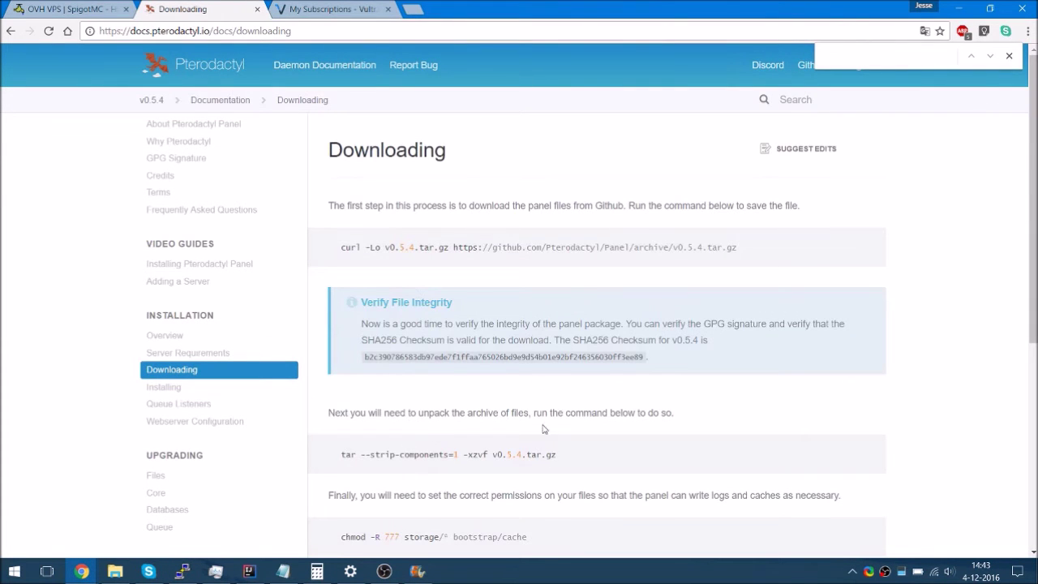
Open the docs sidebar's Overview link in a new Chrome tab and view it
{"action": "left_click_drag", "start_coordinate": [751, 247], "coordinate": [144, 208]}
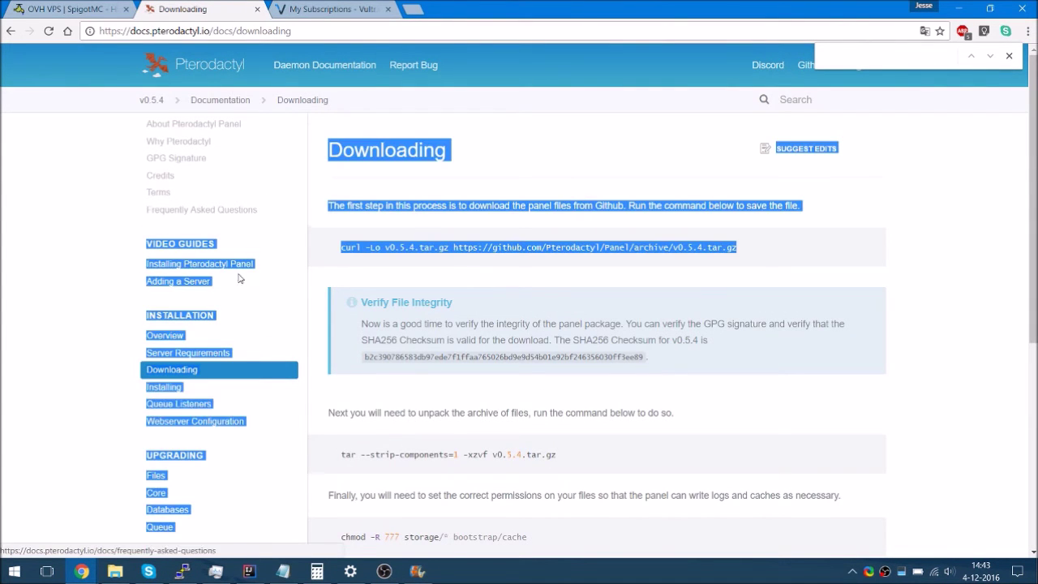
{"action": "left_click", "coordinate": [99, 346]}
{"action": "right_click", "coordinate": [147, 333]}
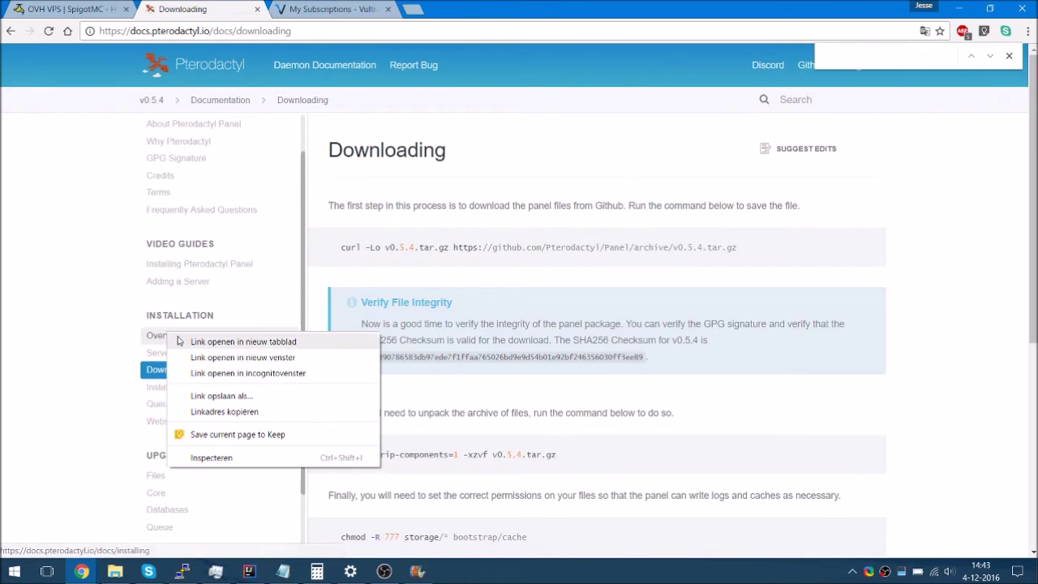
{"action": "left_click", "coordinate": [203, 341]}
{"action": "left_click", "coordinate": [351, 8]}
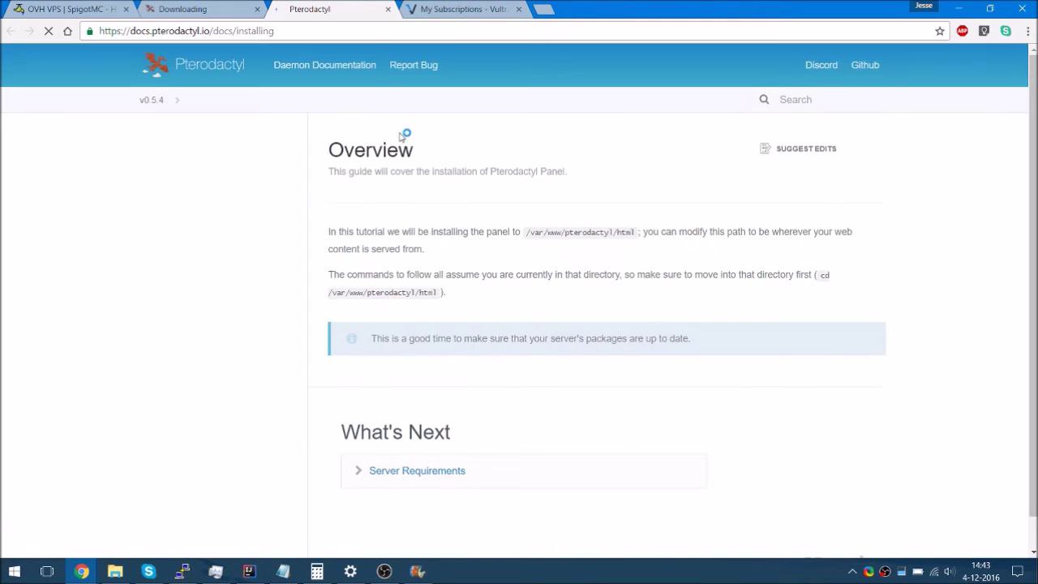
Check the package install progress in PuTTY and mark the pterodactyl part of the install path
{"action": "key", "text": "alt+Tab"}
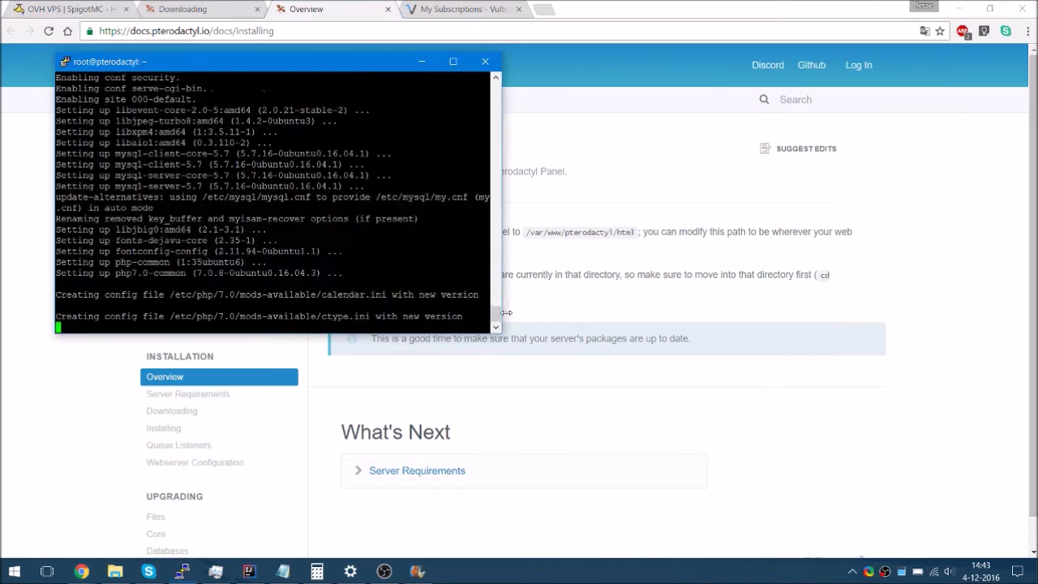
{"action": "key", "text": "alt+Tab"}
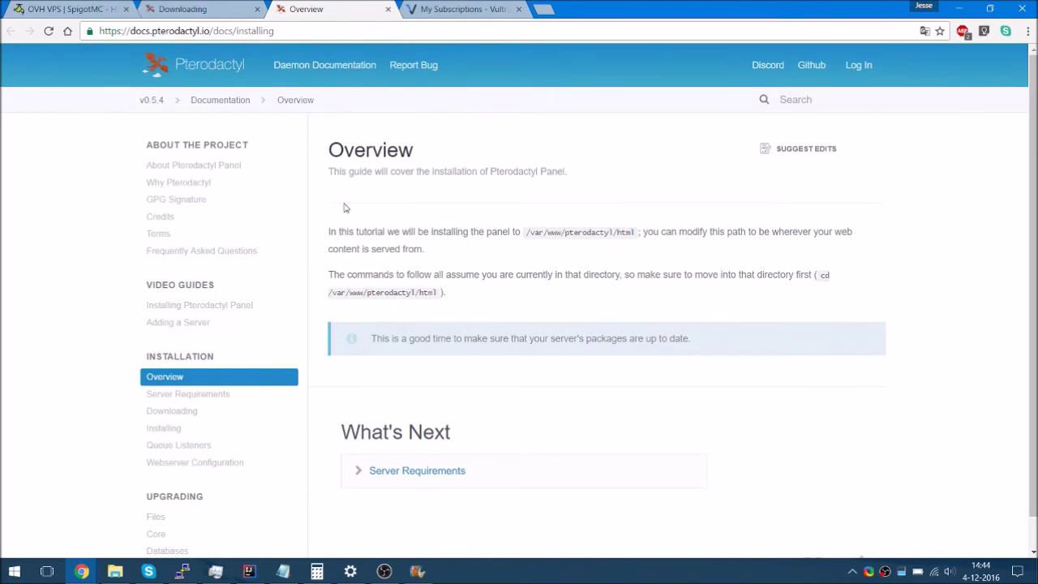
{"action": "key", "text": "alt+Tab"}
{"action": "key", "text": "alt+Tab"}
{"action": "left_click_drag", "start_coordinate": [367, 293], "coordinate": [420, 294]}
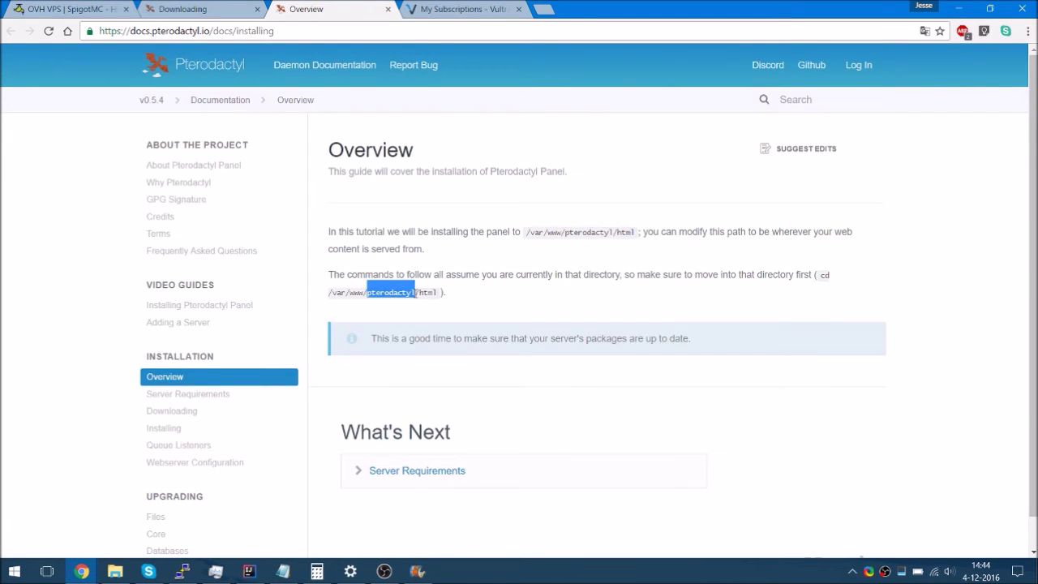
{"action": "key", "text": "alt+Tab"}
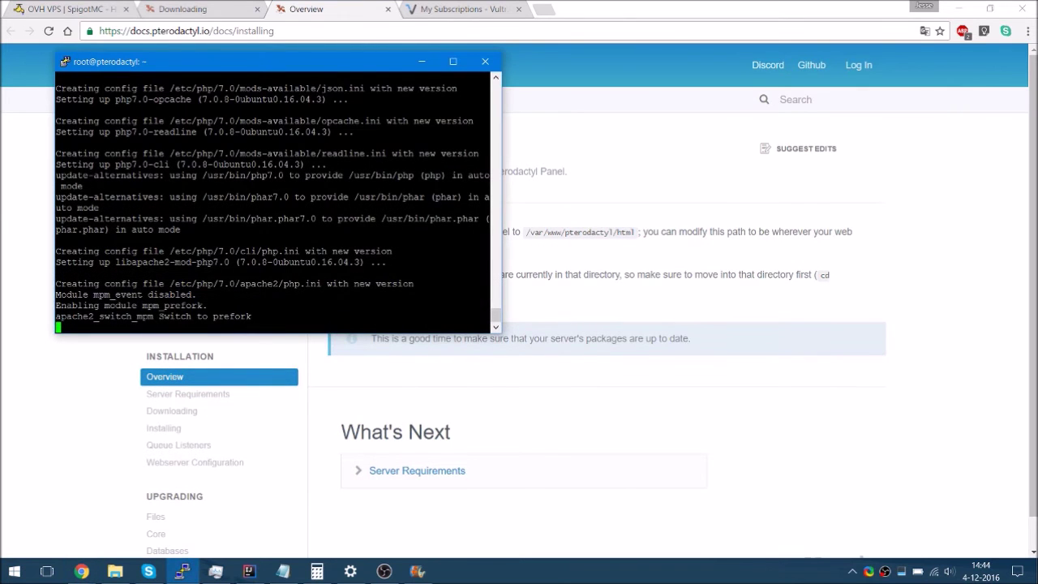
{"action": "right_click", "coordinate": [242, 58]}
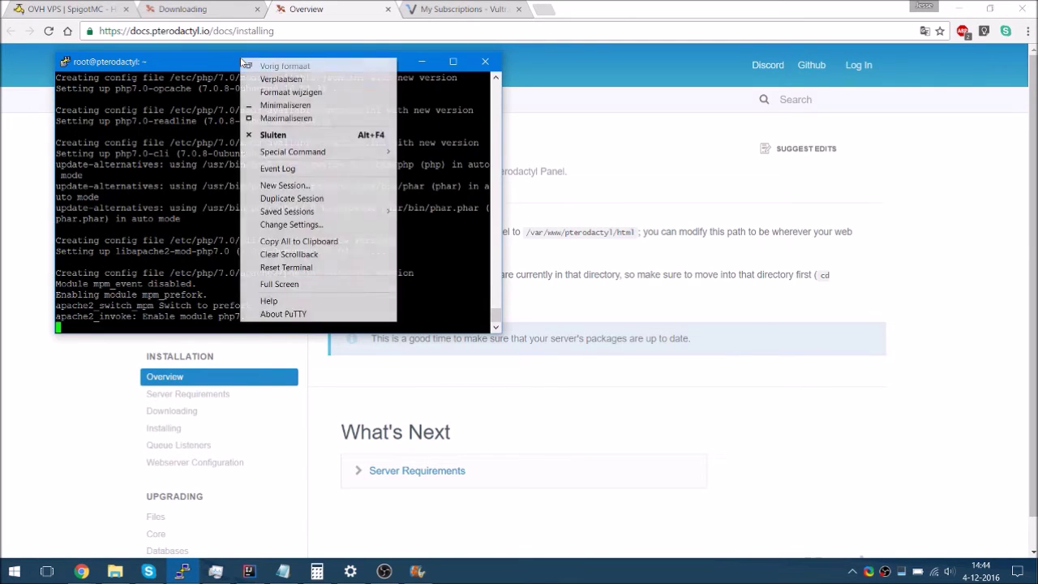
Create /var/www/pterodactyl and its html subfolder in a duplicate session, then cd into /var/www/pterodactyl/html/
{"action": "left_click", "coordinate": [292, 198]}
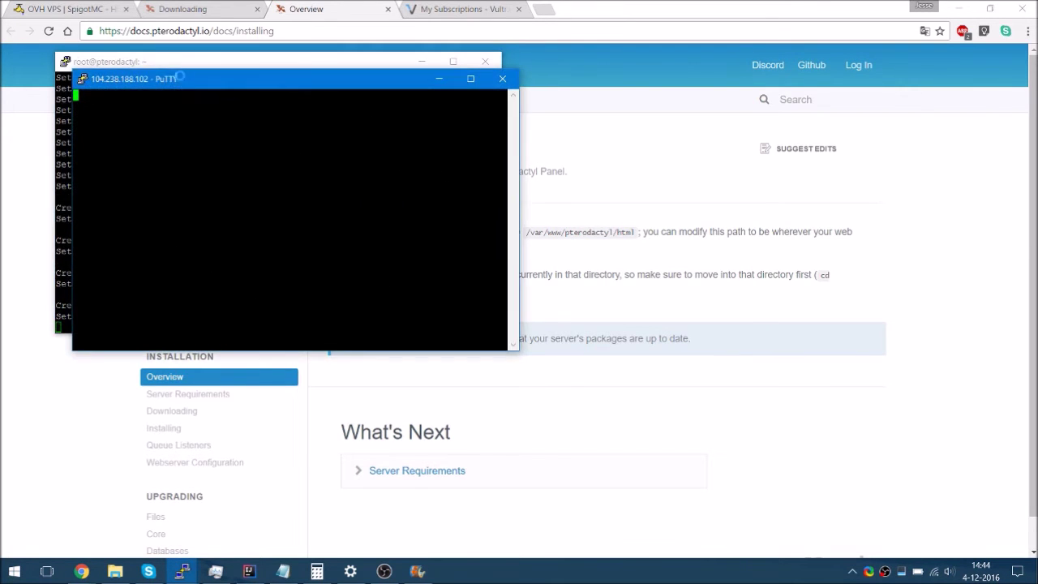
{"action": "left_click_drag", "start_coordinate": [164, 74], "coordinate": [584, 68]}
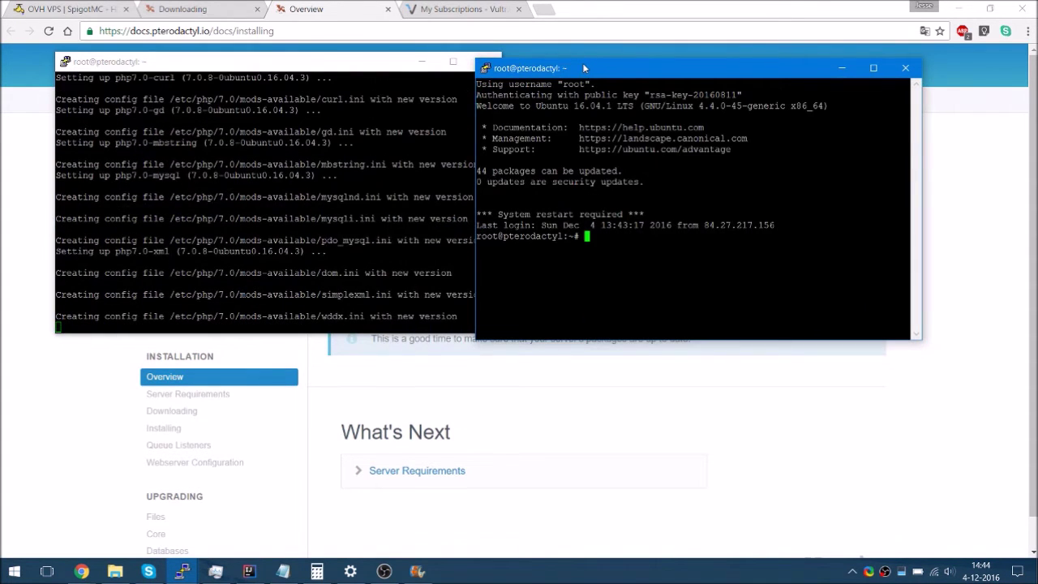
{"action": "type", "text": "mkdir /var/www/pterodactyl"}
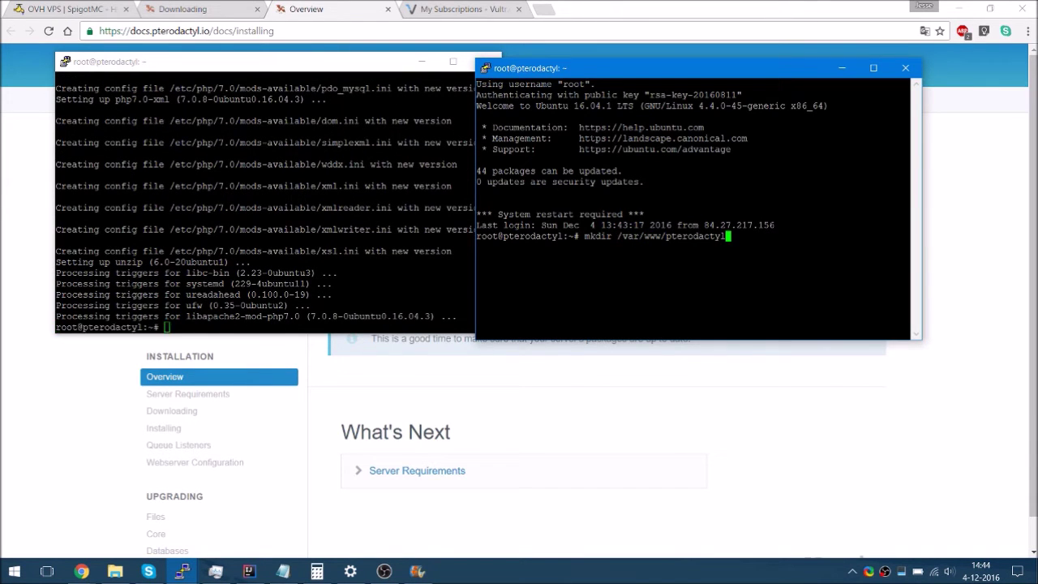
{"action": "key", "text": "Return"}
{"action": "key", "text": "Up"}
{"action": "type", "text": "/html"}
{"action": "key", "text": "Return"}
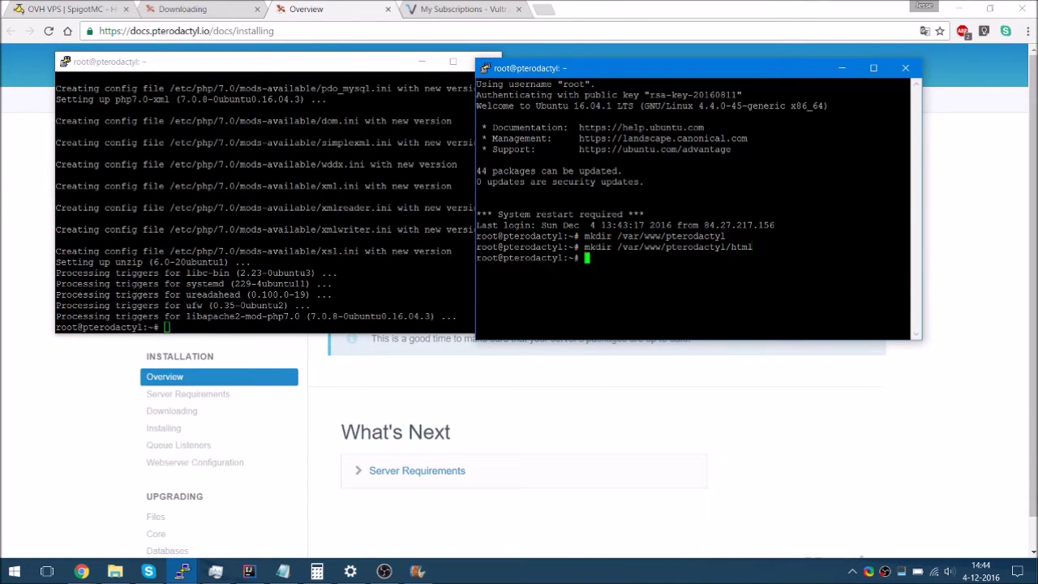
{"action": "left_click", "coordinate": [914, 65]}
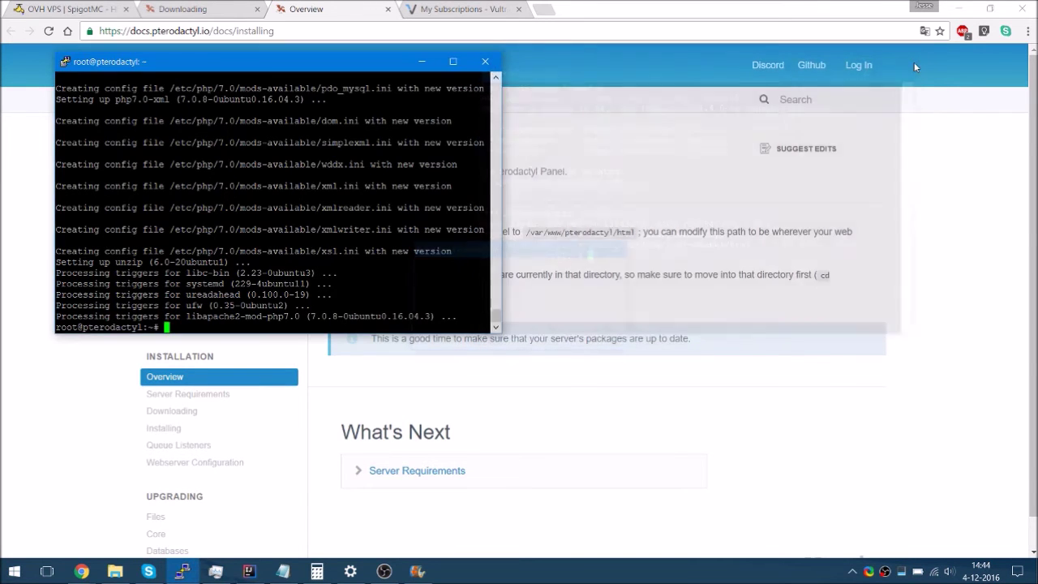
{"action": "type", "text": "cd /var/www/pterodactyl/html/"}
{"action": "key", "text": "Return"}
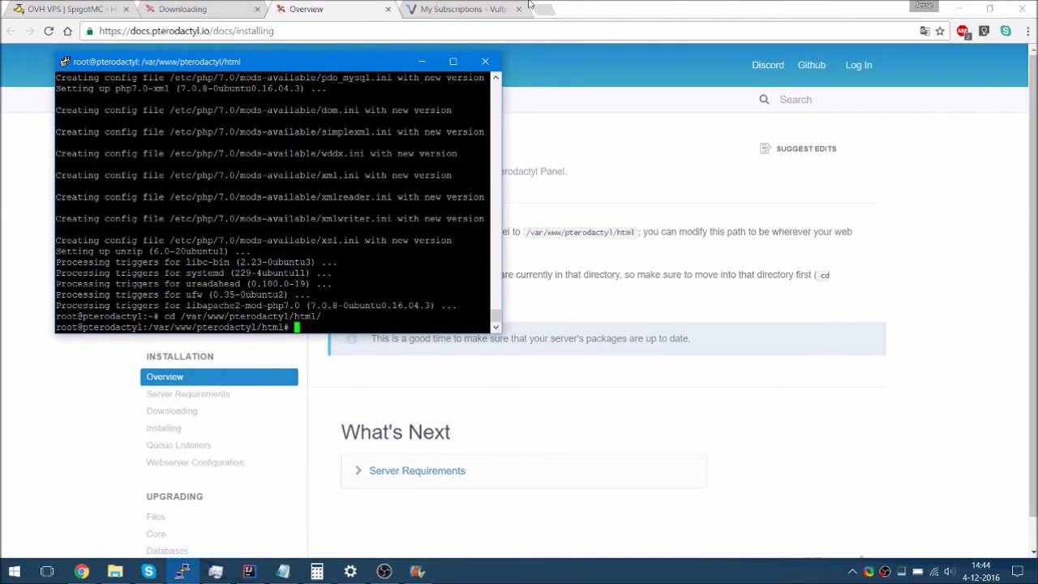
Download and extract the Panel v0.5.4 archive with the docs' curl and tar commands
{"action": "left_click", "coordinate": [262, 7]}
{"action": "left_click_drag", "start_coordinate": [739, 253], "coordinate": [317, 241]}
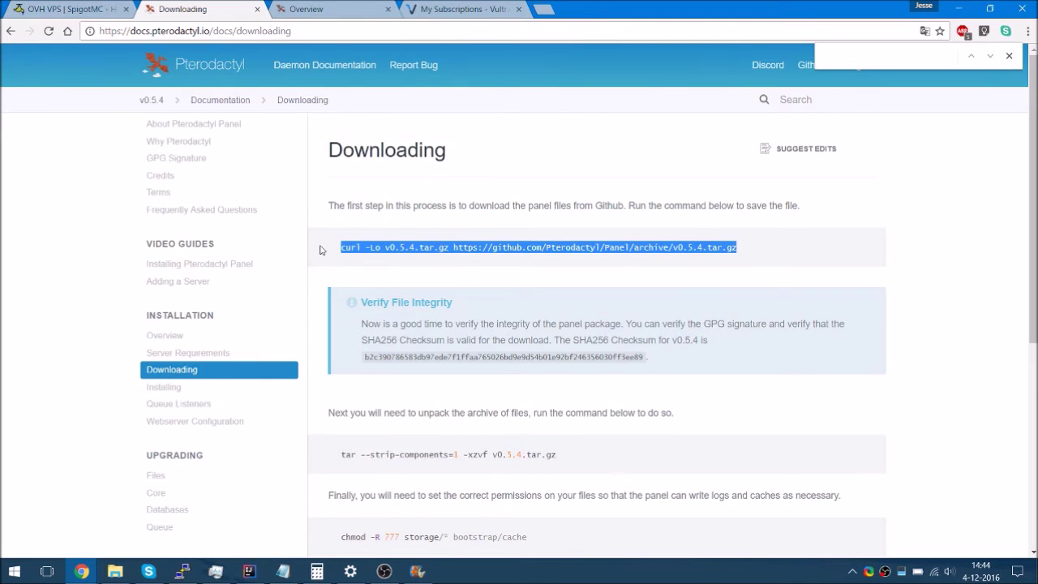
{"action": "key", "text": "ctrl+c"}
{"action": "key", "text": "alt+Tab"}
{"action": "right_click", "coordinate": [320, 250]}
{"action": "key", "text": "Return"}
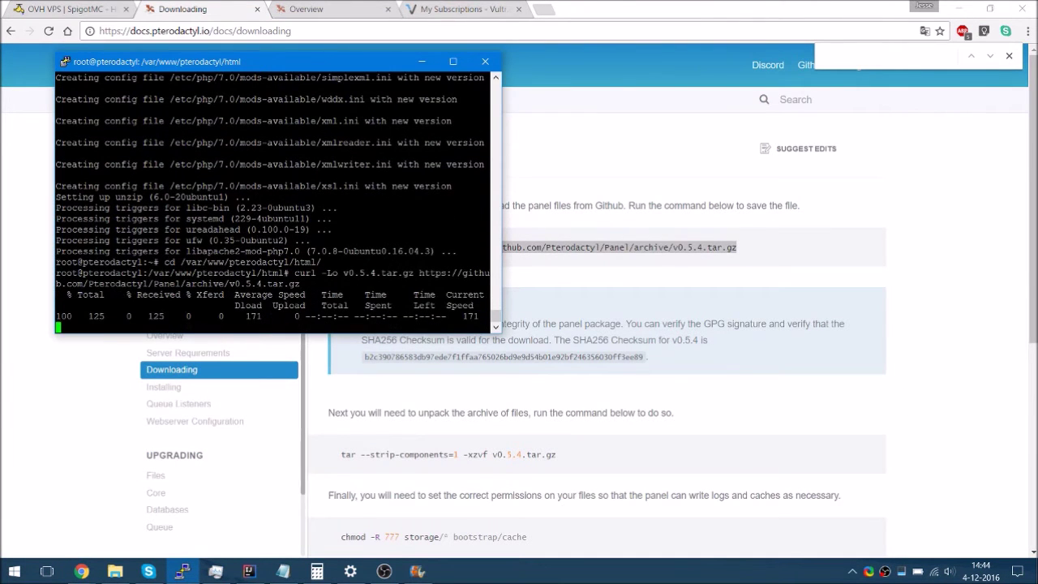
{"action": "left_click_drag", "start_coordinate": [571, 467], "coordinate": [312, 450]}
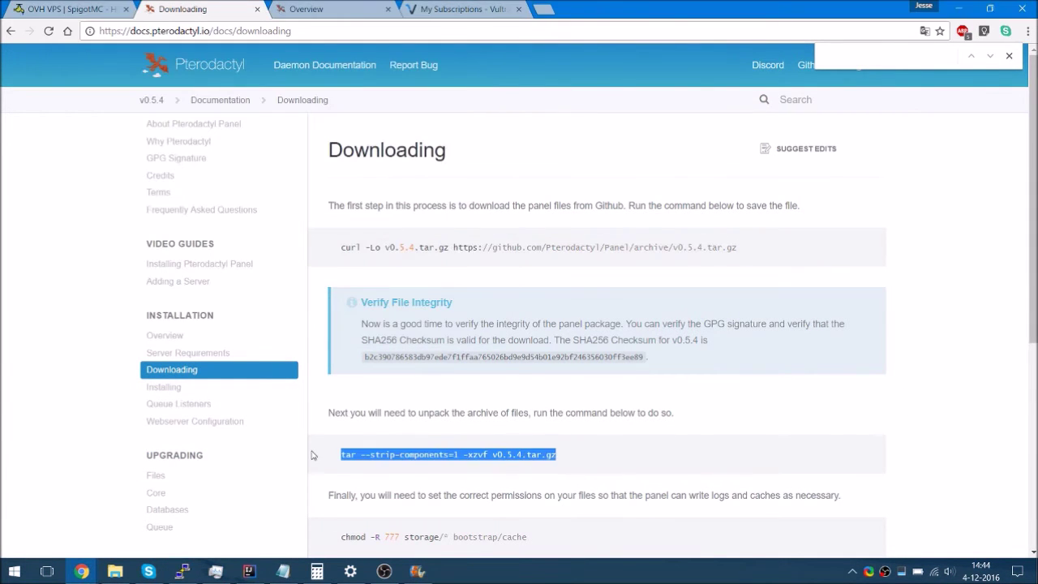
{"action": "key", "text": "ctrl+c"}
{"action": "key", "text": "alt+Tab"}
{"action": "right_click", "coordinate": [319, 299]}
{"action": "key", "text": "Return"}
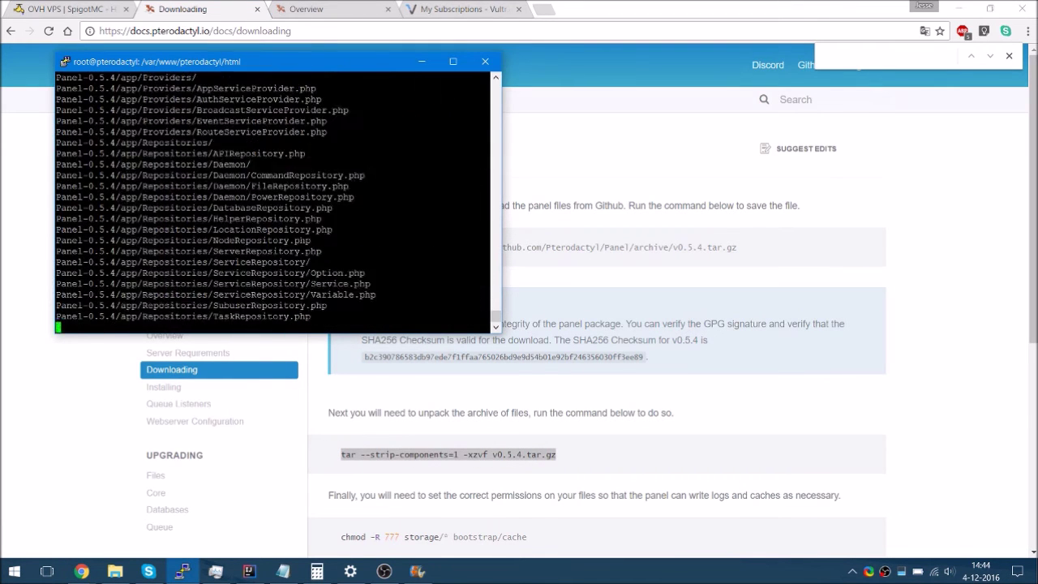
Run chmod -R 777 storage/* bootstrap/cache and chown -R www-data:www-data * on the panel files
{"action": "left_click_drag", "start_coordinate": [544, 534], "coordinate": [350, 532]}
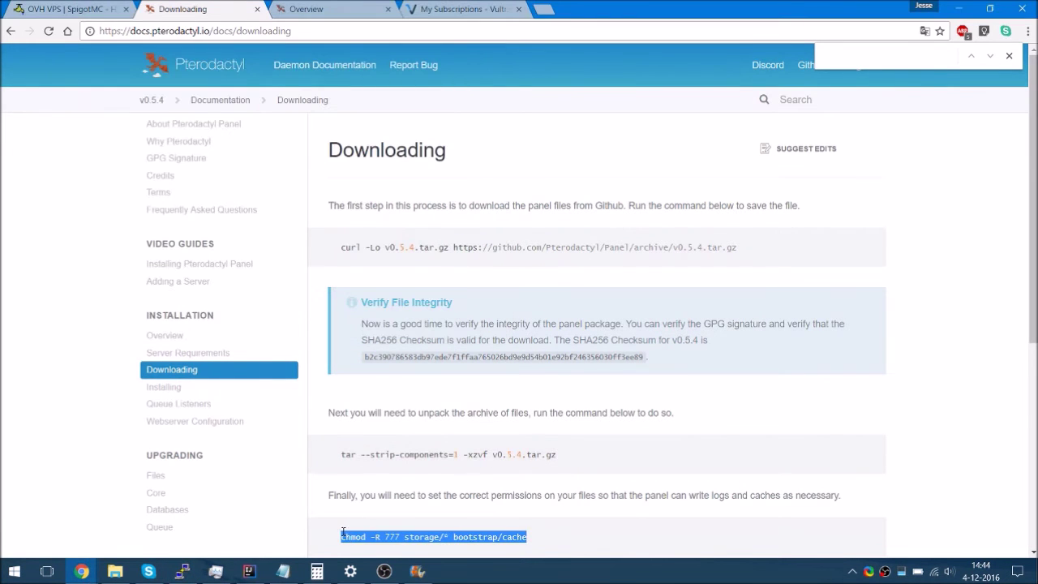
{"action": "key", "text": "ctrl+c"}
{"action": "key", "text": "alt+Tab"}
{"action": "right_click", "coordinate": [397, 324]}
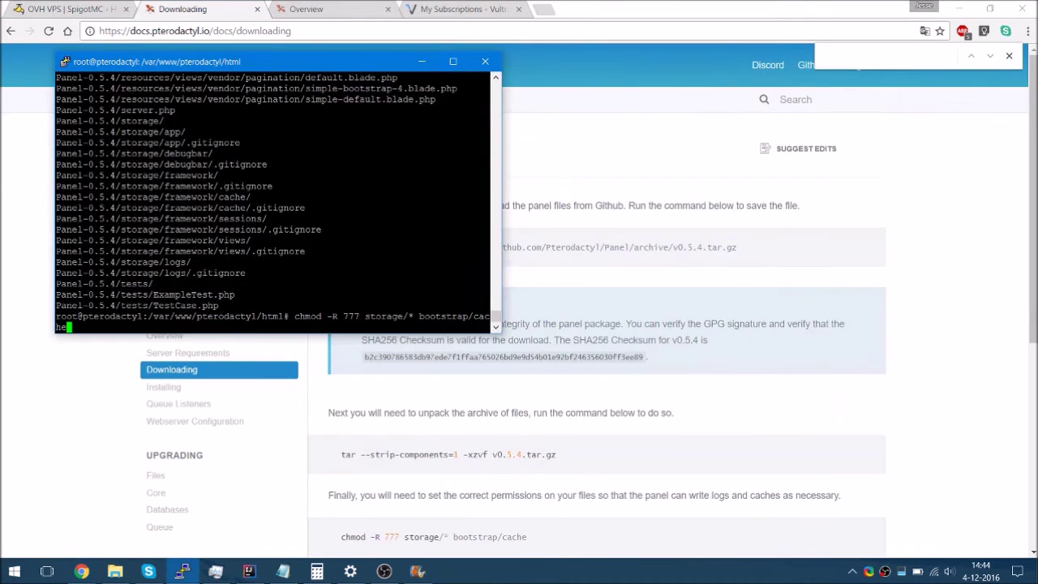
{"action": "key", "text": "Return"}
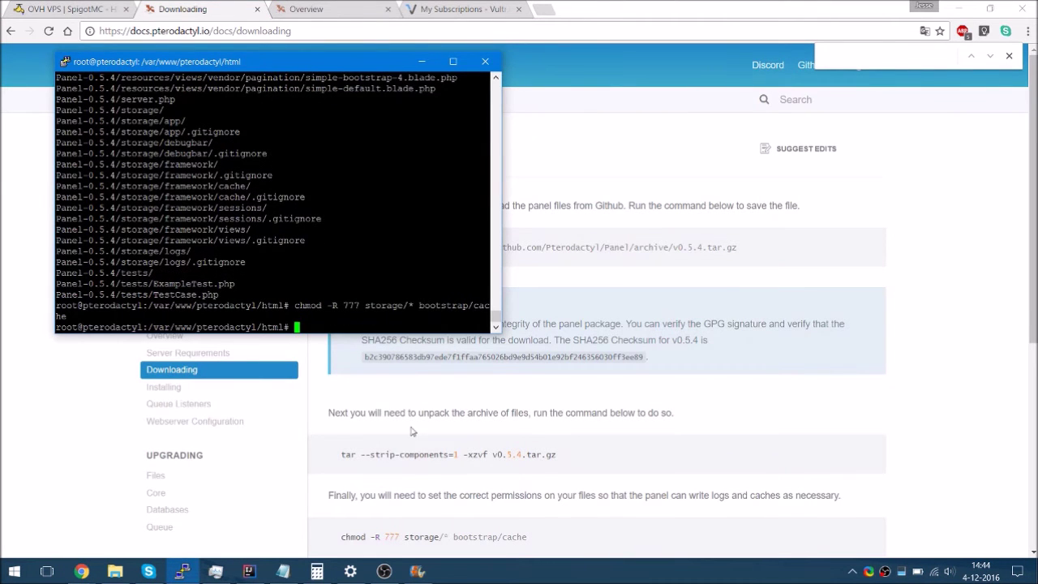
{"action": "left_click", "coordinate": [392, 383]}
{"action": "scroll", "coordinate": [406, 421], "scroll_direction": "down", "scroll_amount": 3}
{"action": "left_click_drag", "start_coordinate": [481, 378], "coordinate": [330, 374]}
{"action": "key", "text": "ctrl+c"}
{"action": "key", "text": "alt+Tab"}
{"action": "key", "text": "shift+Insert"}
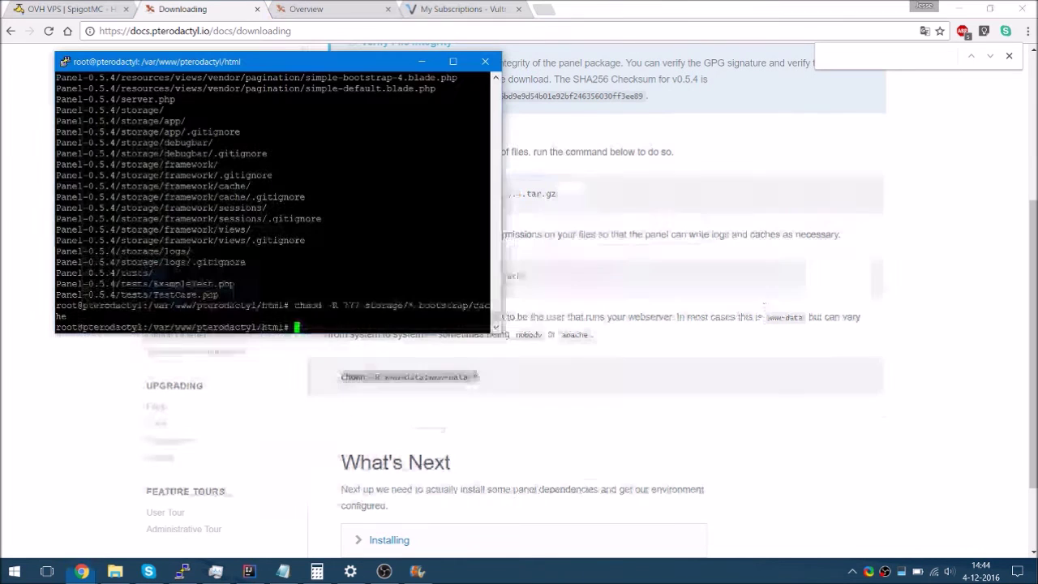
{"action": "key", "text": "Return"}
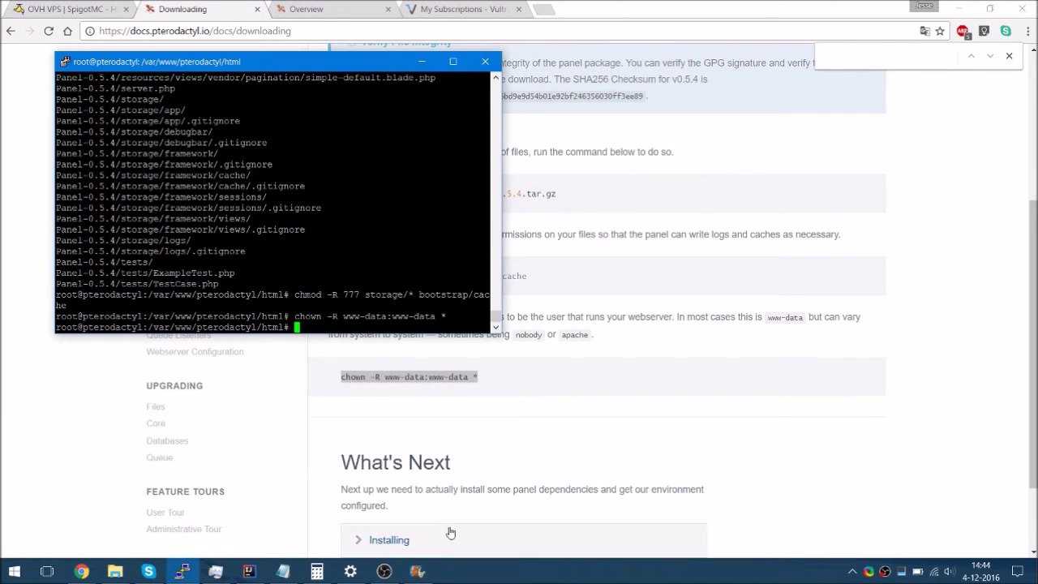
{"action": "scroll", "coordinate": [464, 451], "scroll_direction": "down", "scroll_amount": 1}
Install Composer to /usr/local/bin/composer using the curl getcomposer command from the Installing page
{"action": "left_click", "coordinate": [428, 431]}
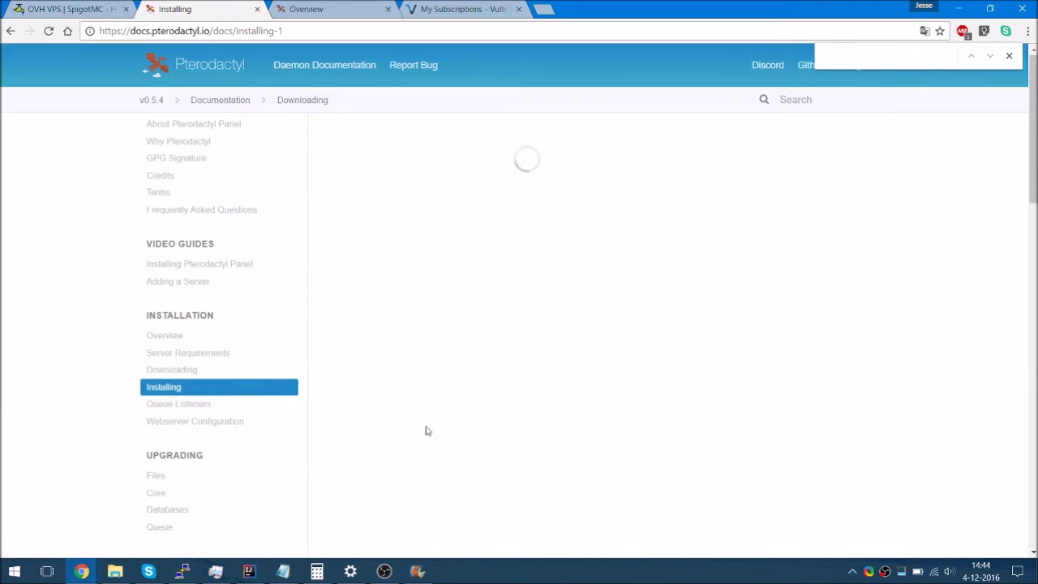
{"action": "left_click_drag", "start_coordinate": [333, 327], "coordinate": [733, 327]}
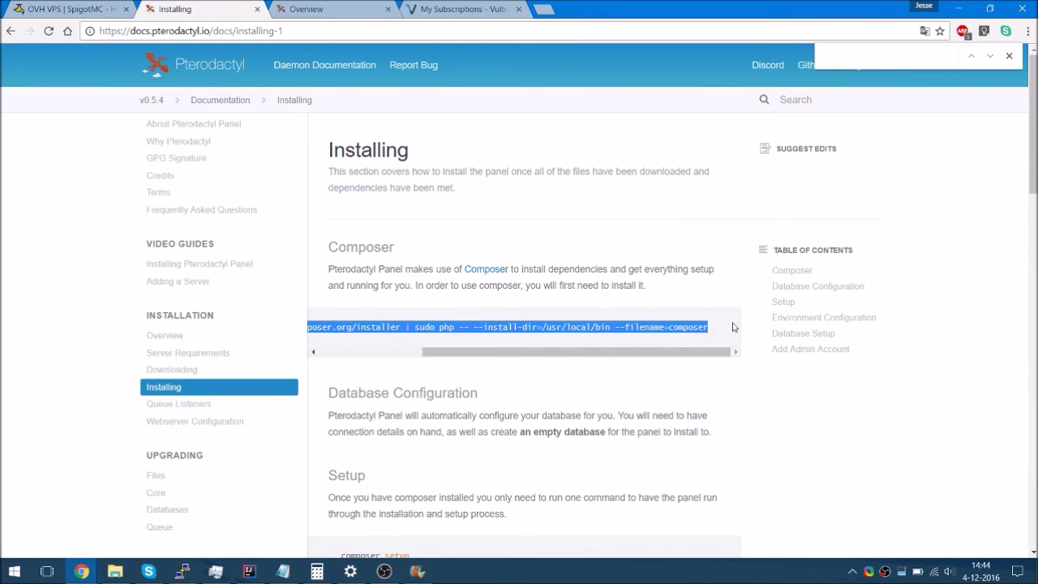
{"action": "key", "text": "ctrl+c"}
{"action": "key", "text": "alt+Tab"}
{"action": "key", "text": "shift+Insert"}
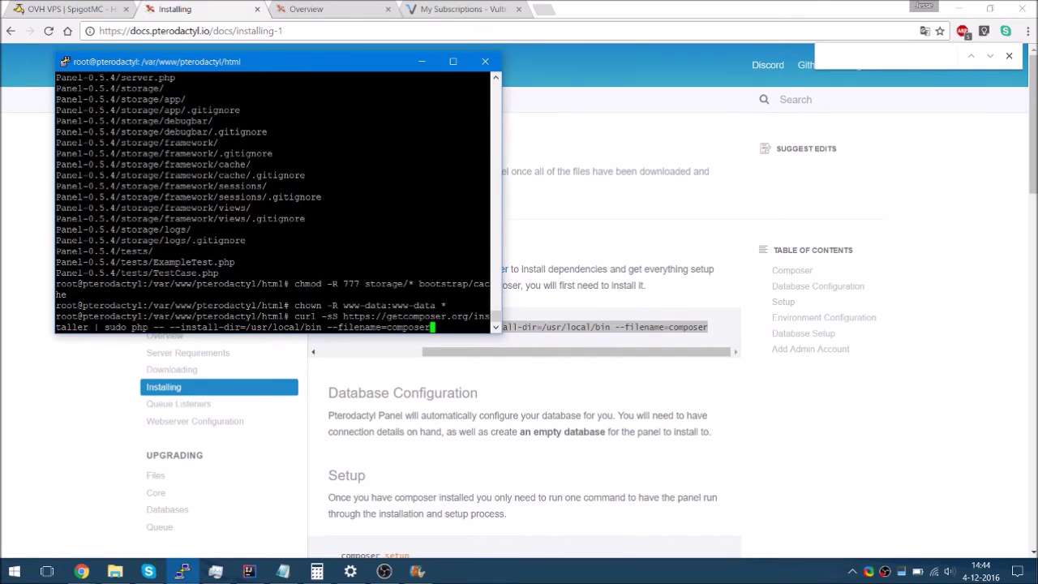
{"action": "key", "text": "Return"}
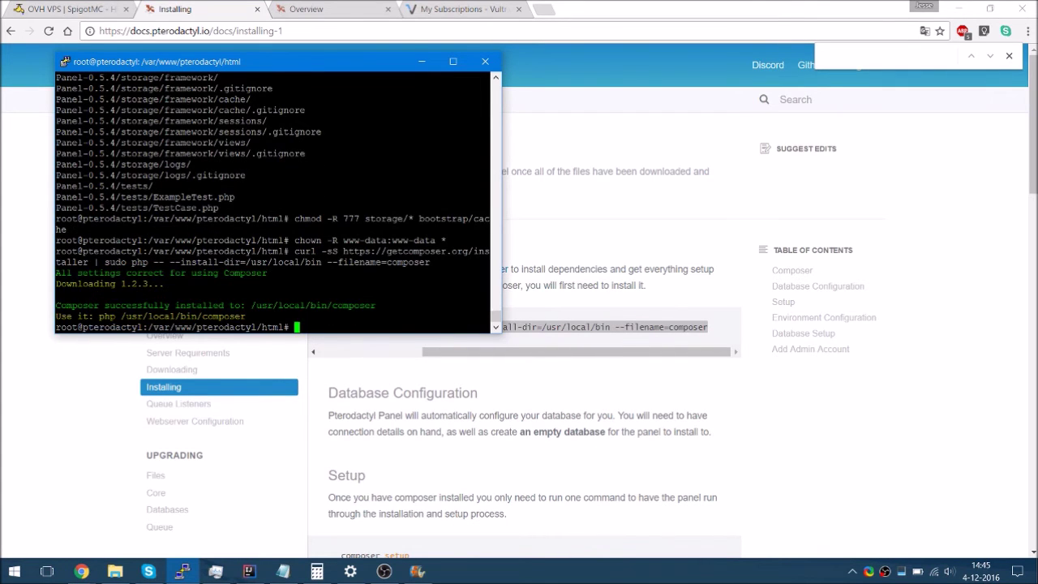
List the panel files in the html directory with ls and begin typing an rm command
{"action": "type", "text": "ls"}
{"action": "key", "text": "Return"}
{"action": "type", "text": "rm"}
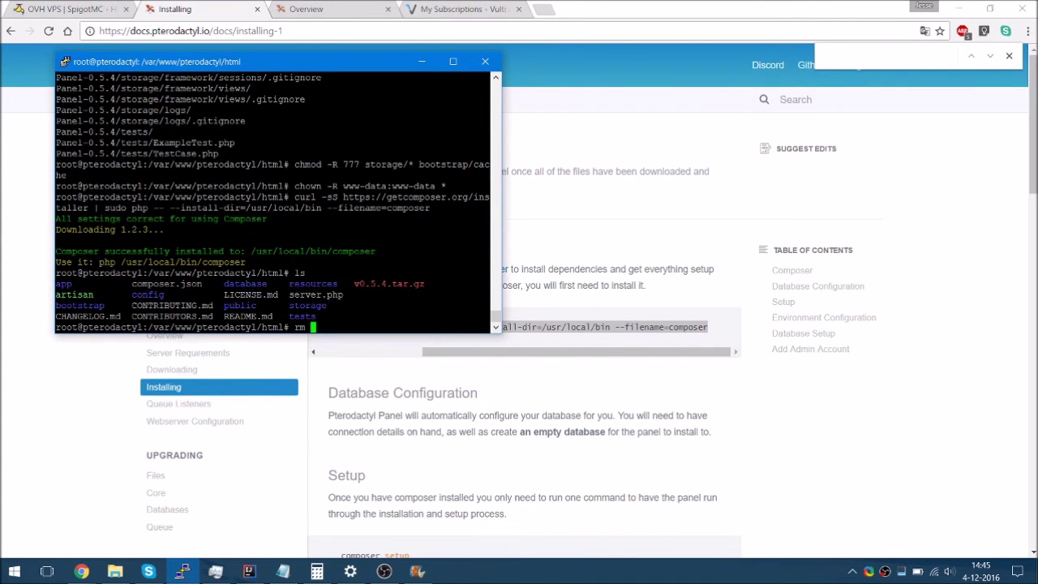
{"action": "key", "text": "BackSpace"}
{"action": "key", "text": "alt+Tab"}
{"action": "scroll", "coordinate": [396, 392], "scroll_direction": "down", "scroll_amount": 3}
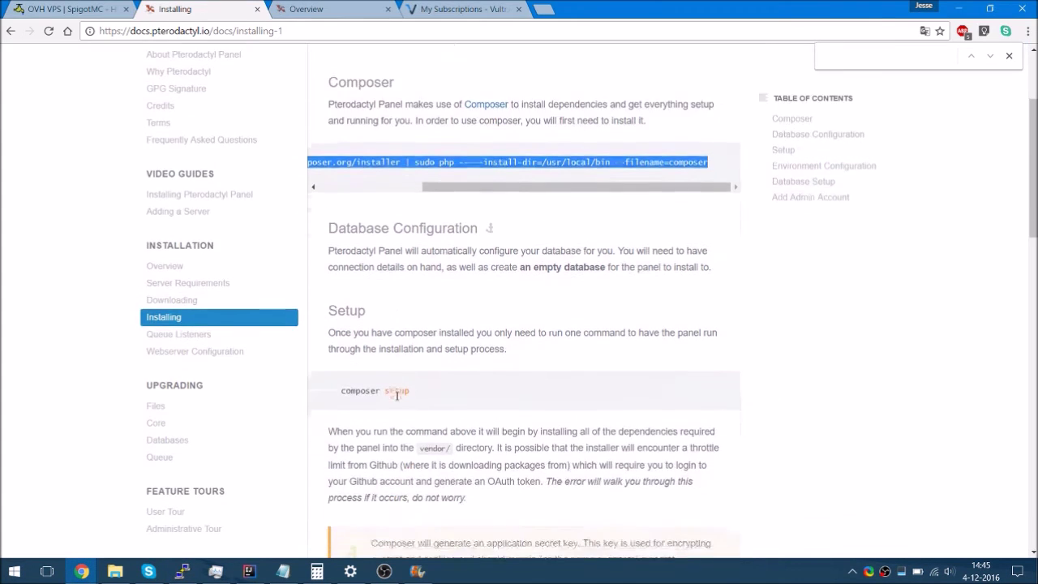
{"action": "key", "text": "alt+Tab"}
Run composer setup in PuTTY and scroll through the installation docs
{"action": "type", "text": "compos"}
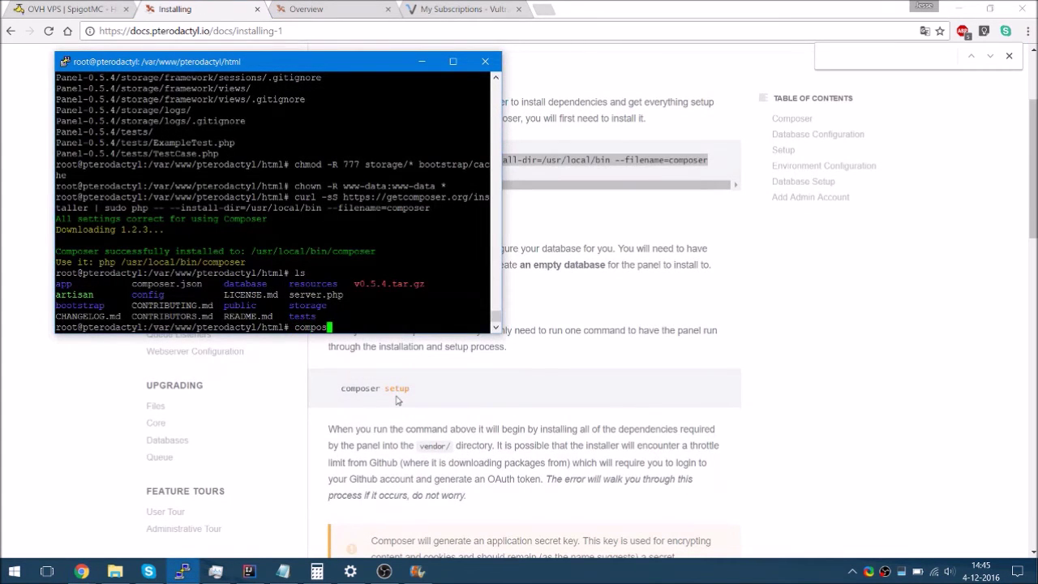
{"action": "type", "text": "er setup"}
{"action": "key", "text": "Return"}
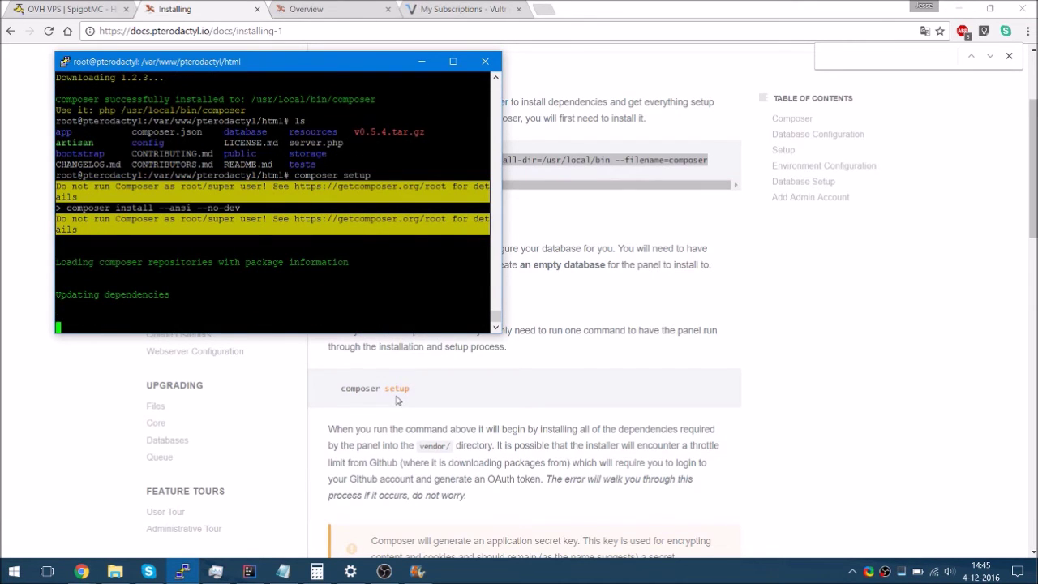
{"action": "left_click", "coordinate": [398, 446]}
{"action": "scroll", "coordinate": [397, 446], "scroll_direction": "down", "scroll_amount": 1}
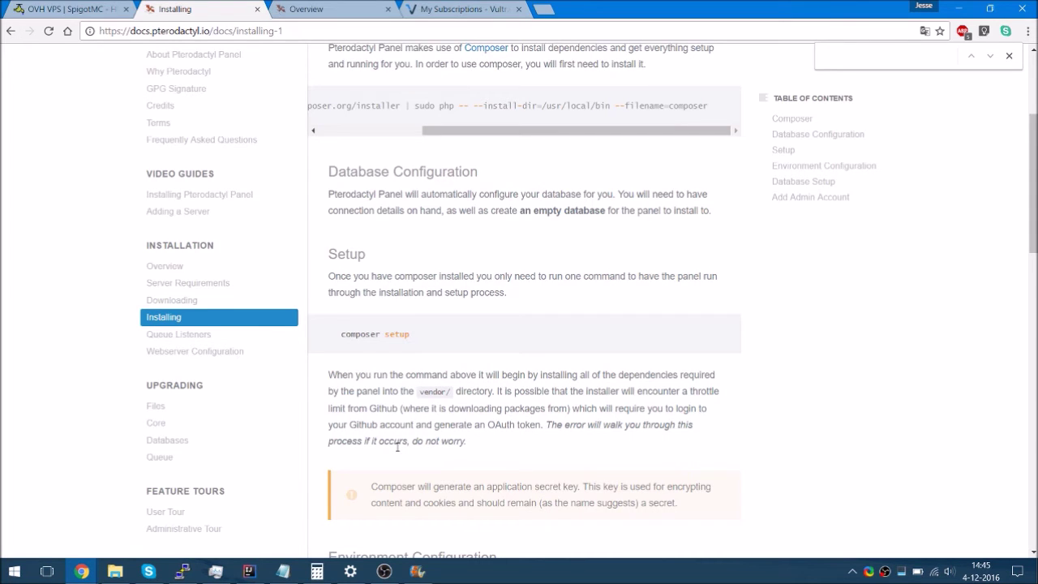
Monitor the composer download and select the php artisan pterodactyl:env command in the docs
{"action": "key", "text": "alt+Tab"}
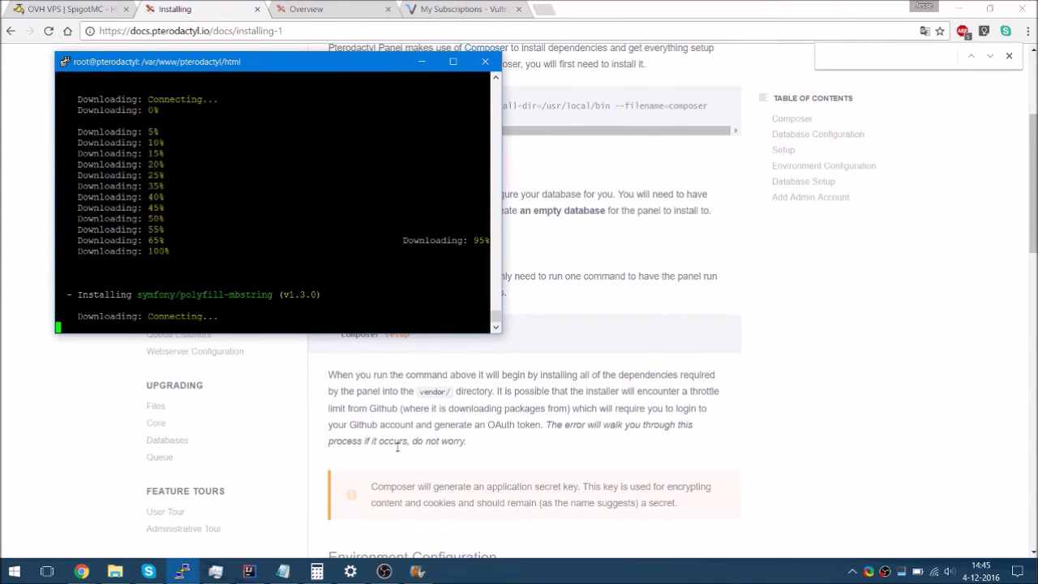
{"action": "key", "text": "alt+Tab"}
{"action": "scroll", "coordinate": [398, 447], "scroll_direction": "down", "scroll_amount": 7}
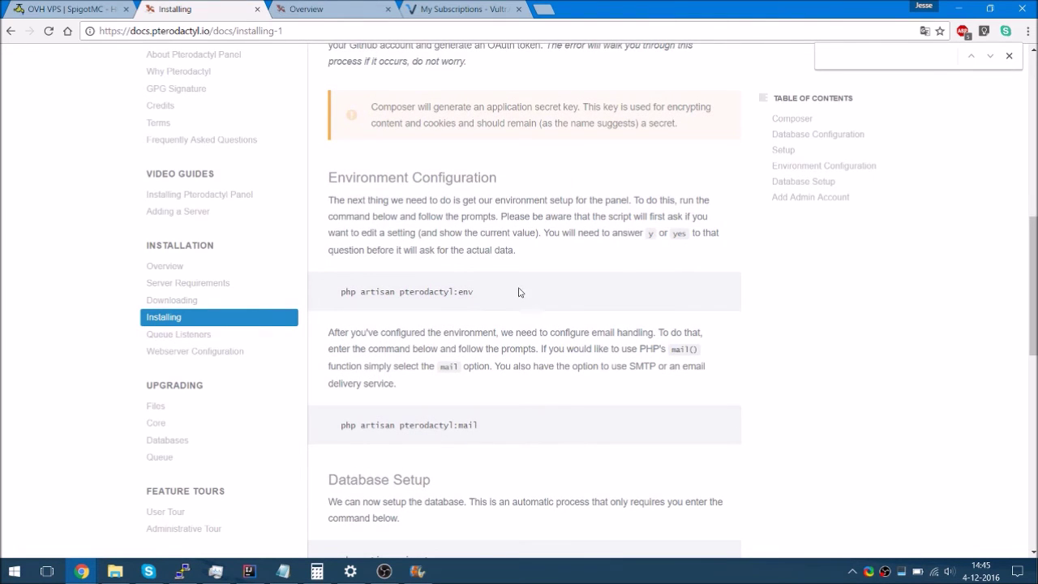
{"action": "key", "text": "alt+Tab"}
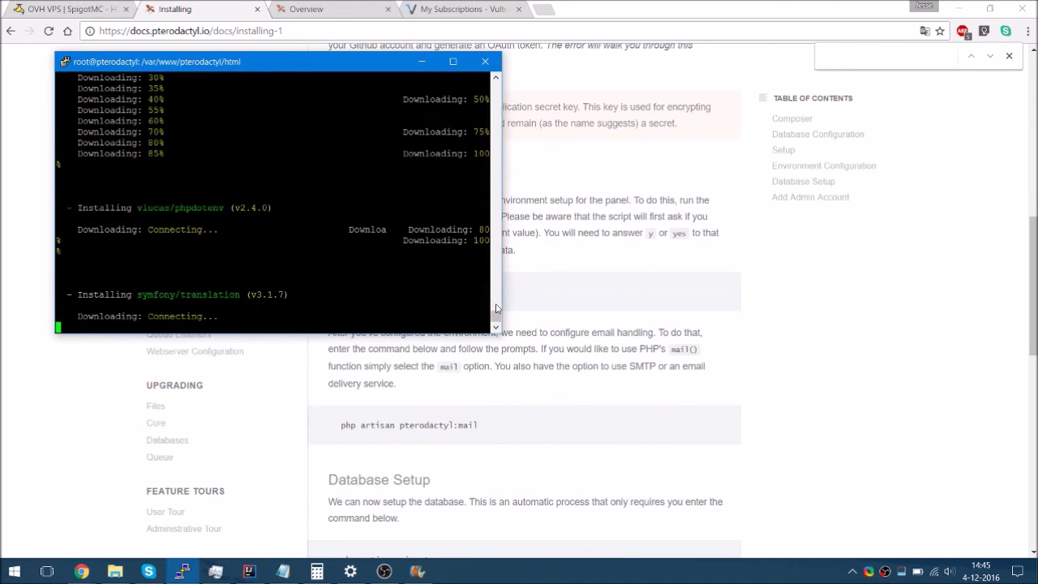
{"action": "key", "text": "alt+Tab"}
{"action": "left_click_drag", "start_coordinate": [505, 291], "coordinate": [342, 294]}
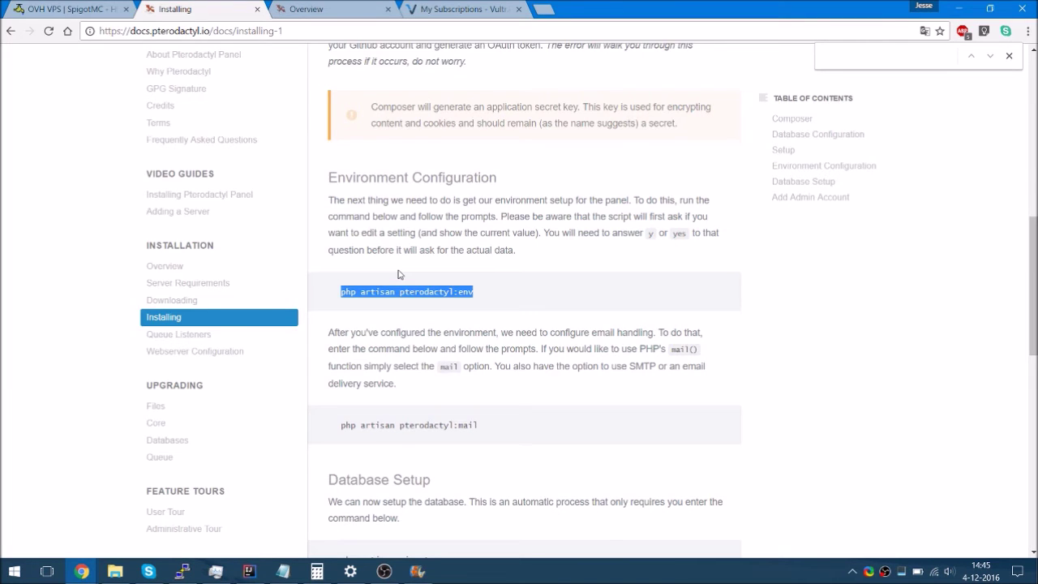
{"action": "key", "text": "alt+Tab"}
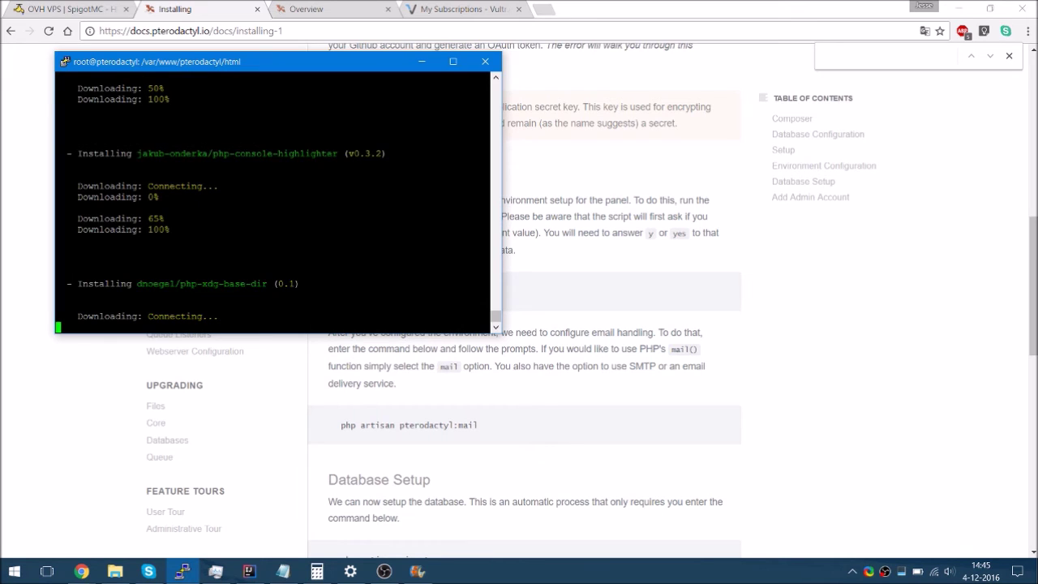
{"action": "left_click", "coordinate": [1009, 55]}
{"action": "key", "text": "alt+Tab"}
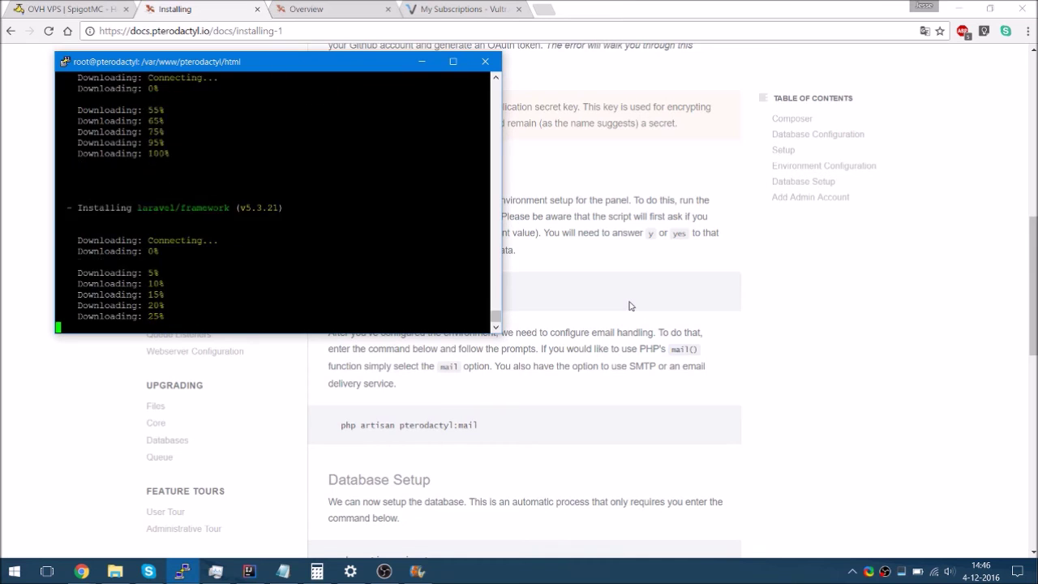
{"action": "left_click", "coordinate": [629, 305]}
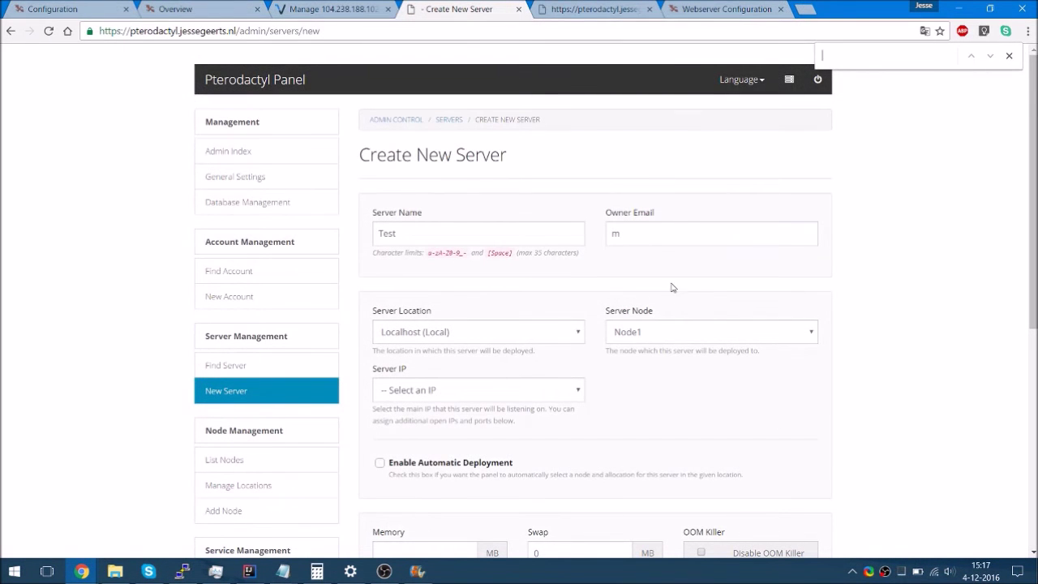
{"action": "left_click", "coordinate": [654, 234]}
Fill in the owner e-mail, 4096 MB memory, 0, Minecraft / Vanilla Minecraft, and submit
{"action": "type", "text": "e"}
{"action": "key", "text": "Down"}
{"action": "key", "text": "Return"}
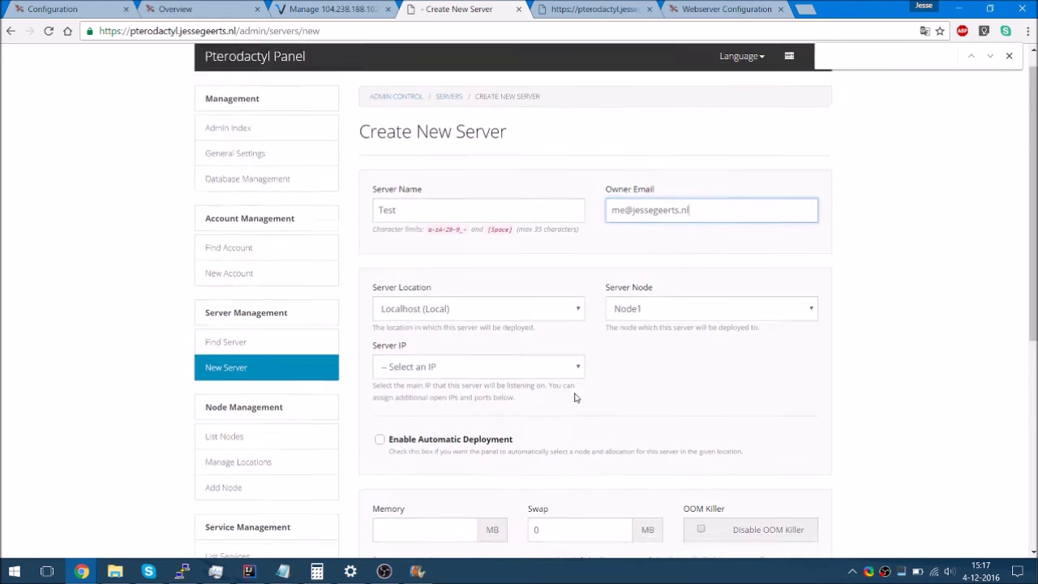
{"action": "scroll", "coordinate": [576, 397], "scroll_direction": "down", "scroll_amount": 2}
{"action": "left_click", "coordinate": [400, 378]}
{"action": "type", "text": "4096"}
{"action": "key", "text": "Tab"}
{"action": "key", "text": "Tab"}
{"action": "key", "text": "Tab"}
{"action": "key", "text": "Tab"}
{"action": "key", "text": "shift+Tab"}
{"action": "type", "text": "0"}
{"action": "key", "text": "Tab"}
{"action": "key", "text": "Tab"}
{"action": "key", "text": "Tab"}
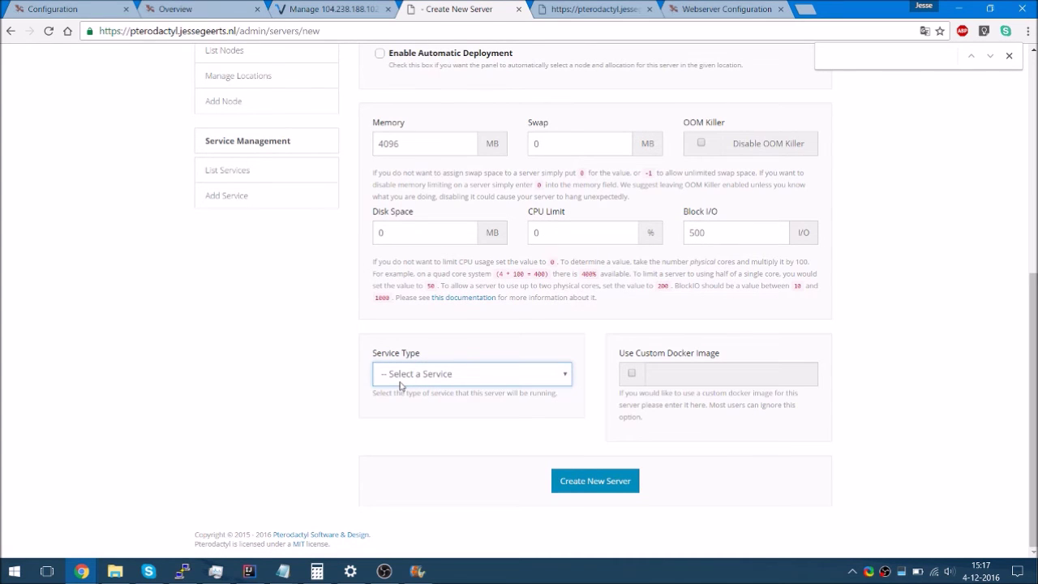
{"action": "key", "text": "Down"}
{"action": "key", "text": "Tab"}
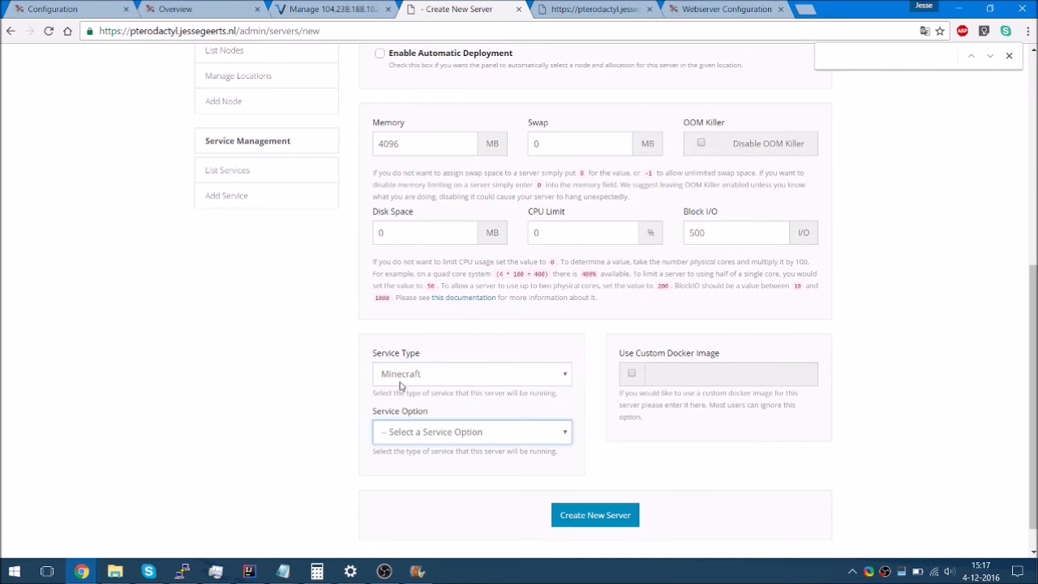
{"action": "key", "text": "Down"}
{"action": "scroll", "coordinate": [400, 386], "scroll_direction": "down", "scroll_amount": 5}
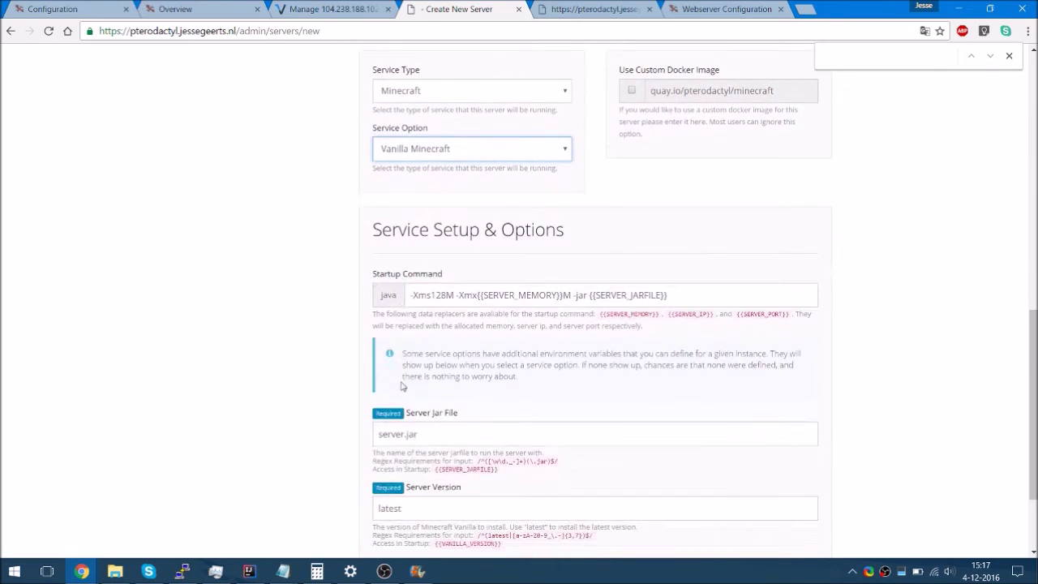
{"action": "left_click", "coordinate": [579, 483]}
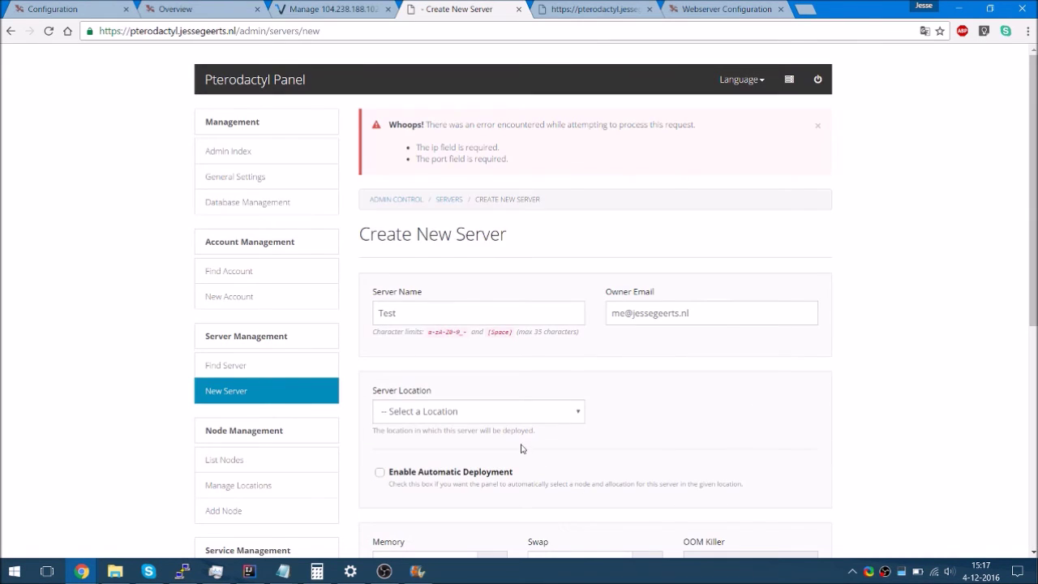
Set location Localhost (Local), port 25565, Minecraft / Vanilla Minecraft, and resubmit the server
{"action": "left_click", "coordinate": [508, 411]}
{"action": "key", "text": "Down"}
{"action": "key", "text": "Return"}
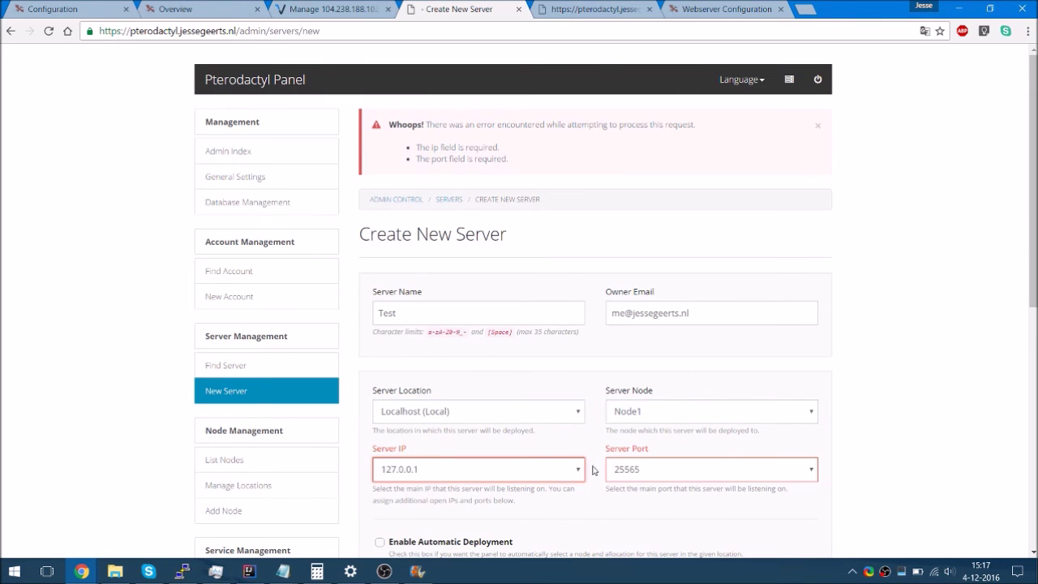
{"action": "left_click", "coordinate": [616, 471]}
{"action": "left_click", "coordinate": [619, 470]}
{"action": "scroll", "coordinate": [619, 470], "scroll_direction": "down", "scroll_amount": 6}
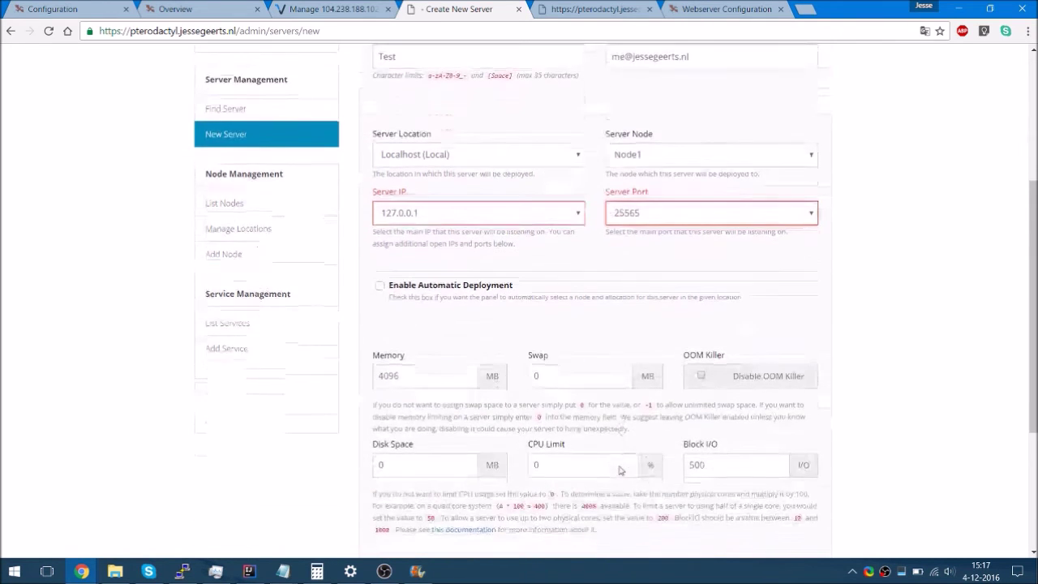
{"action": "left_click", "coordinate": [521, 403]}
{"action": "key", "text": "Down"}
{"action": "key", "text": "Return"}
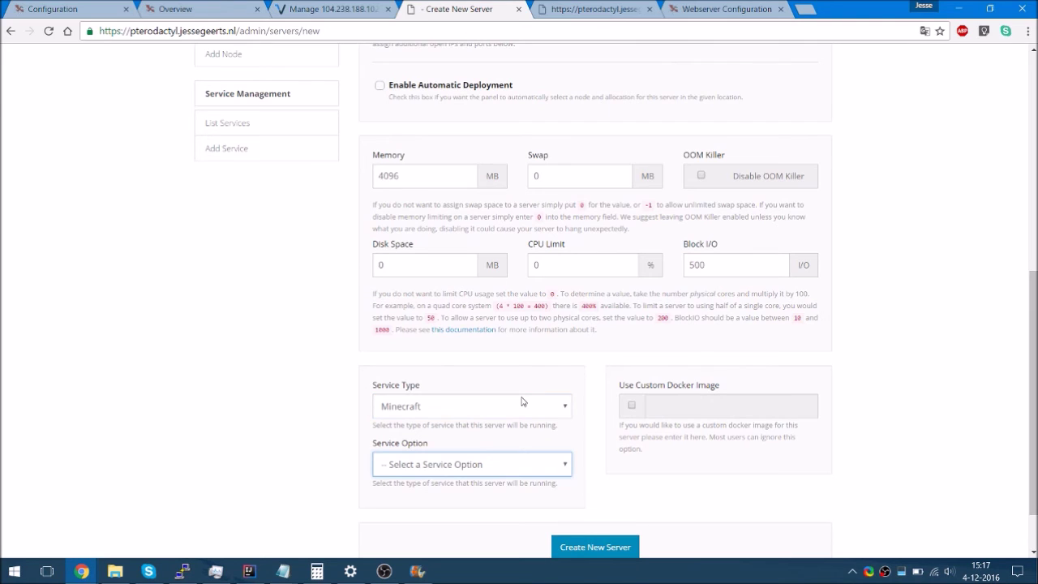
{"action": "key", "text": "Down"}
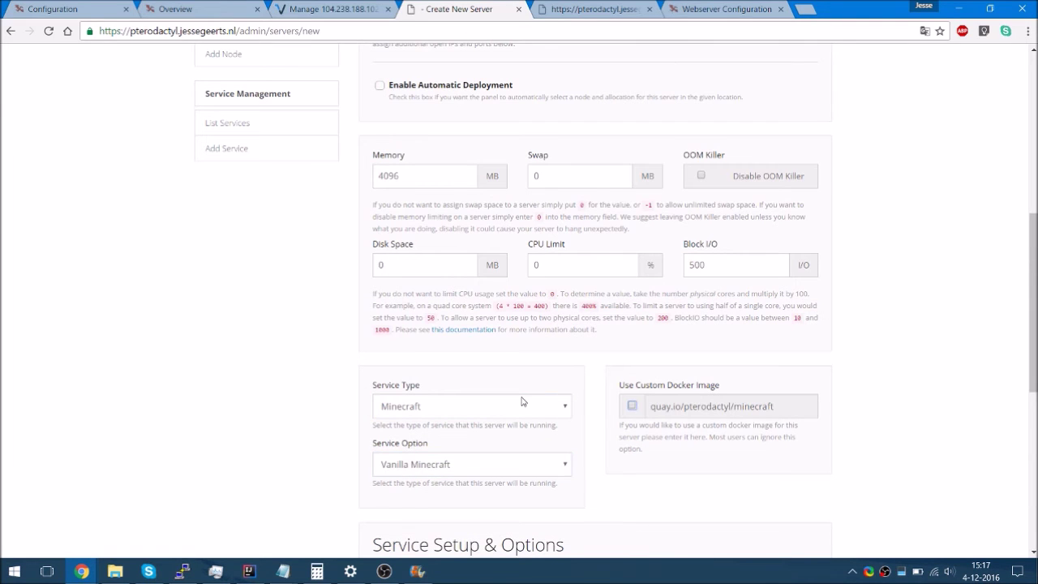
{"action": "scroll", "coordinate": [691, 486], "scroll_direction": "down", "scroll_amount": 5}
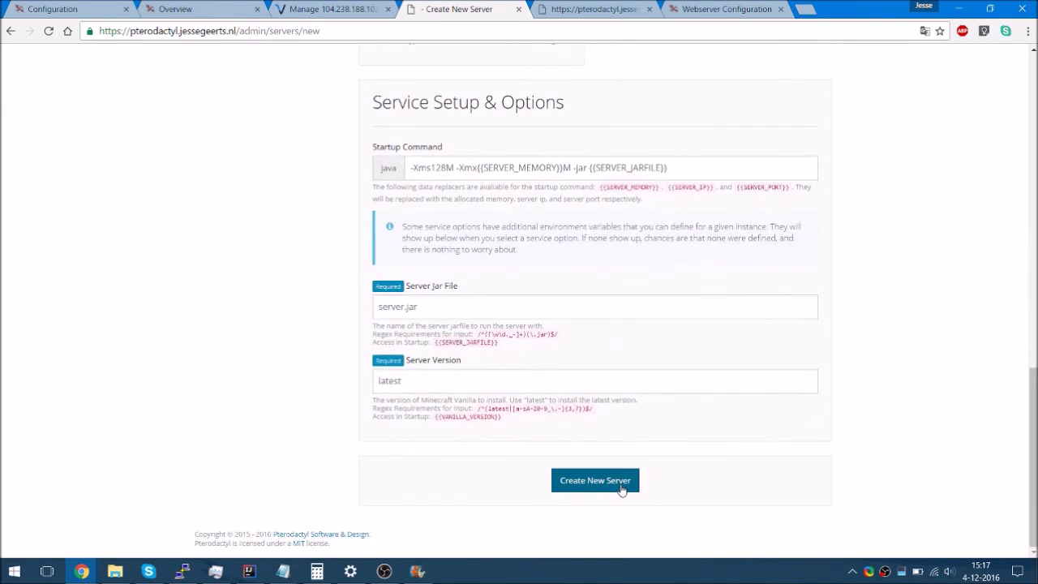
{"action": "left_click", "coordinate": [621, 488]}
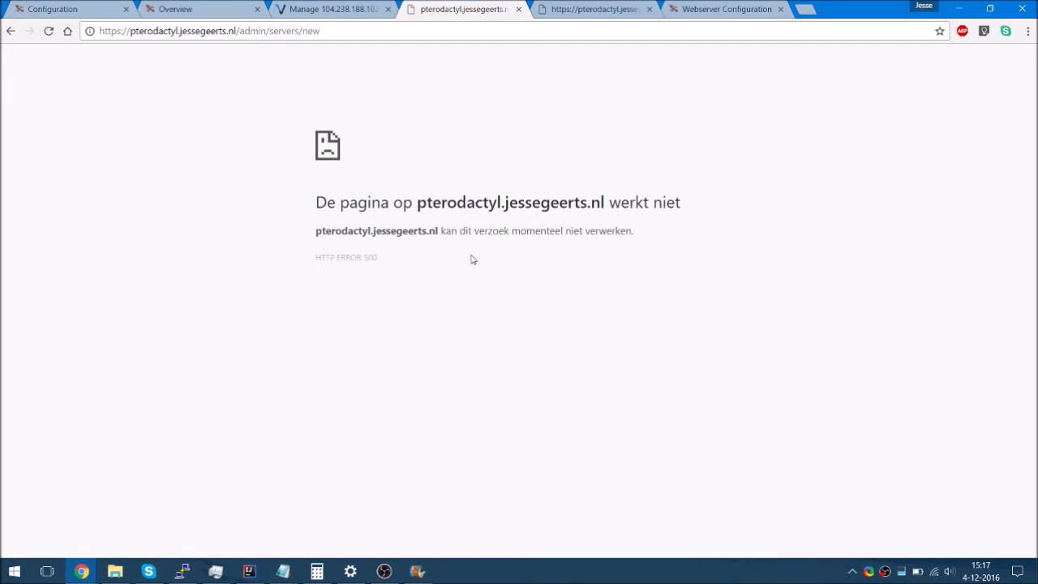
Remove /admin/servers/new from the address to load the panel's Your Servers page
{"action": "left_click_drag", "start_coordinate": [338, 30], "coordinate": [236, 16]}
{"action": "key", "text": "BackSpace"}
{"action": "key", "text": "Return"}
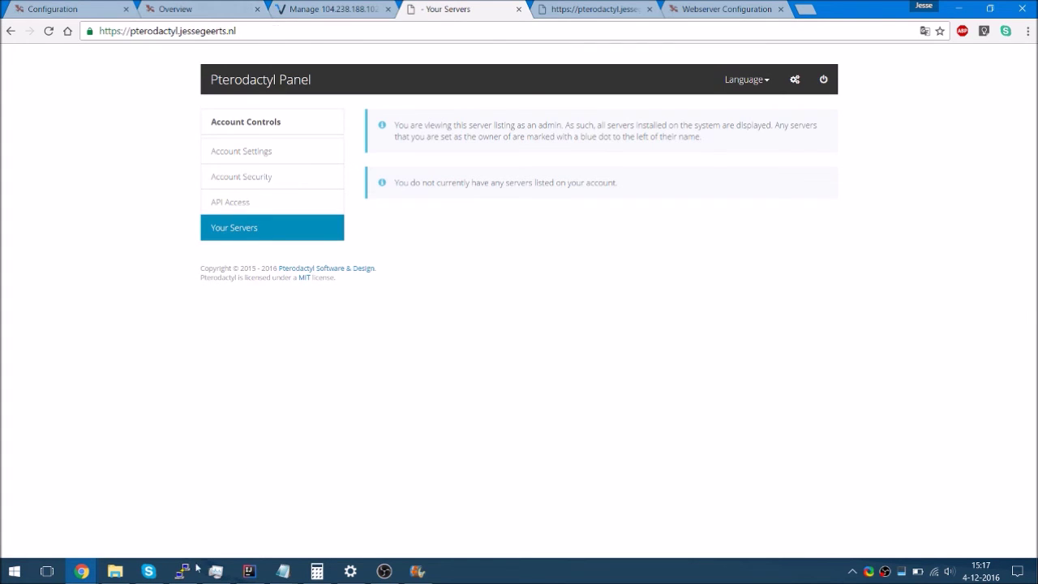
{"action": "left_click", "coordinate": [184, 571]}
Stop the daemon and restart it with npm start inside a screen session named daemon
{"action": "key", "text": "ctrl+c"}
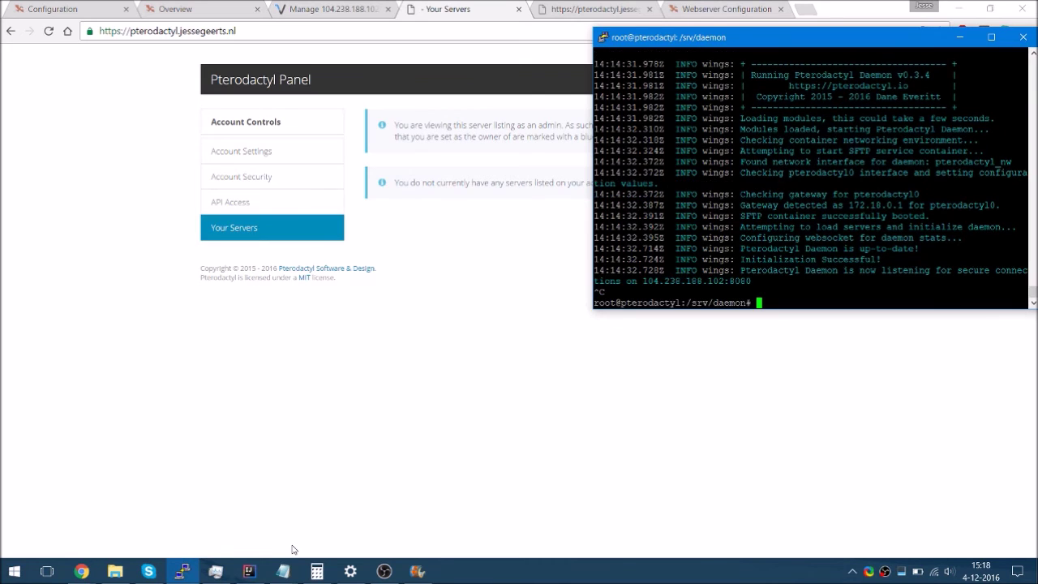
{"action": "type", "text": "npm start"}
{"action": "key", "text": "ctrl+c"}
{"action": "type", "text": "ls"}
{"action": "key", "text": "Return"}
{"action": "type", "text": "screen -S "}
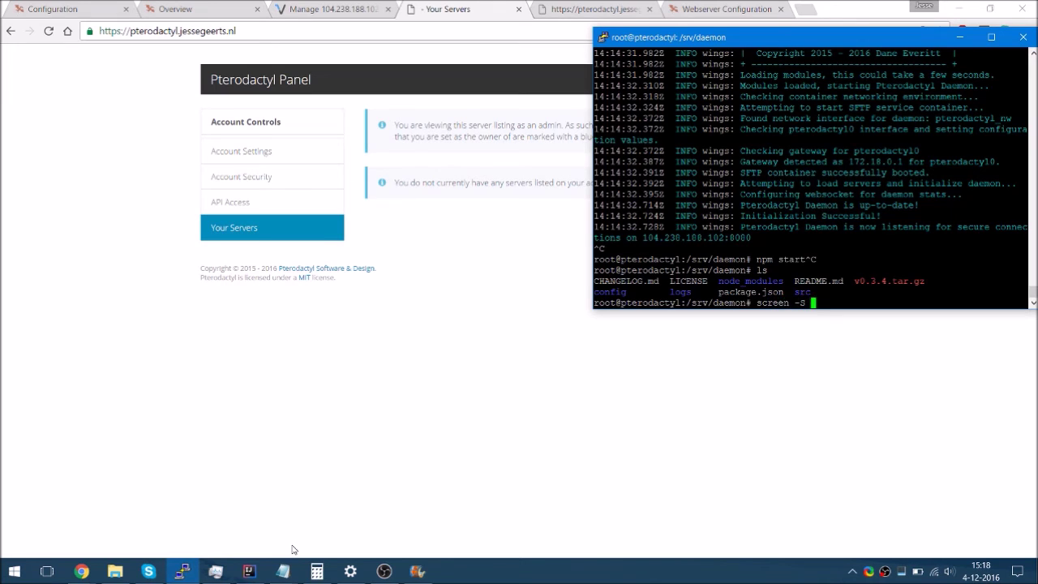
{"action": "type", "text": "daemon"}
{"action": "key", "text": "Return"}
{"action": "type", "text": "npm start"}
{"action": "key", "text": "Return"}
Detach, print /var/log/apache2/error.log, and chown -R www-data:www-data /var/www/
{"action": "key", "text": "ctrl+a"}
{"action": "type", "text": "d"}
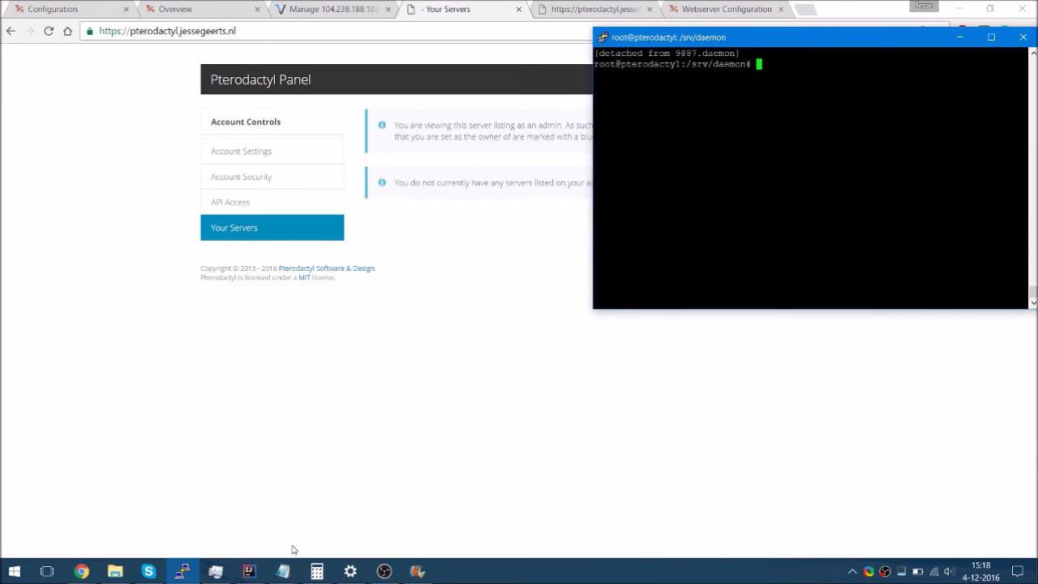
{"action": "type", "text": "cat /var/log/apache2/error.log"}
{"action": "key", "text": "Return"}
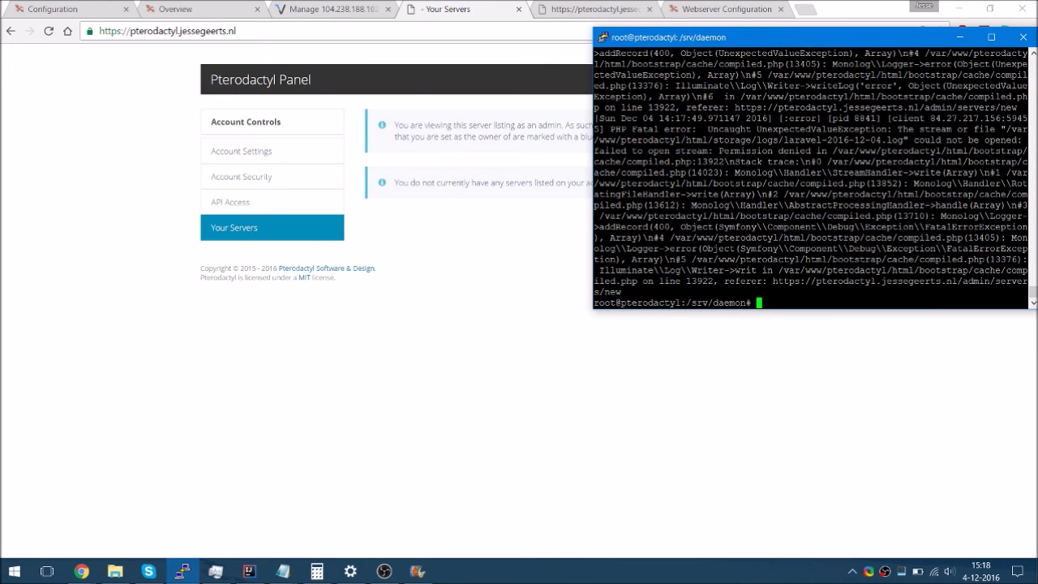
{"action": "type", "text": "chown -R www-data:www-data "}
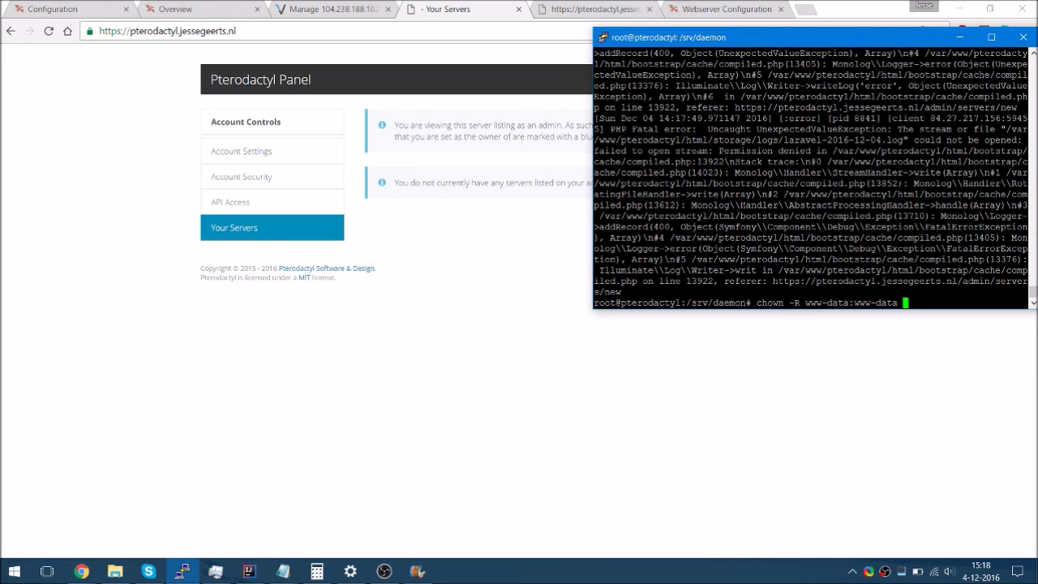
{"action": "type", "text": "/var/www/"}
{"action": "key", "text": "Return"}
{"action": "left_click", "coordinate": [438, 219]}
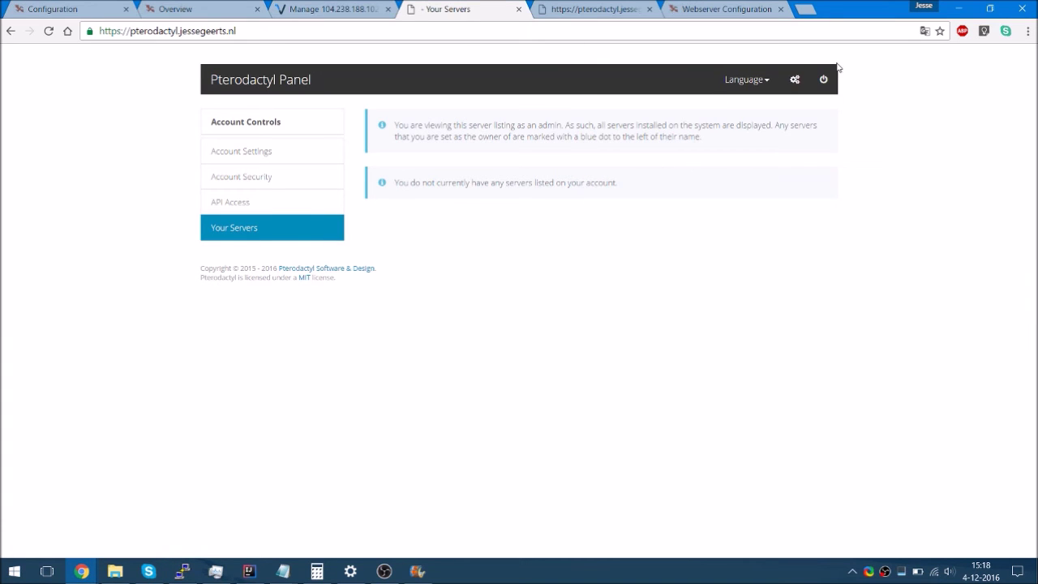
Start a new server in the admin area named Test with the suggested owner e-mail
{"action": "left_click", "coordinate": [795, 78]}
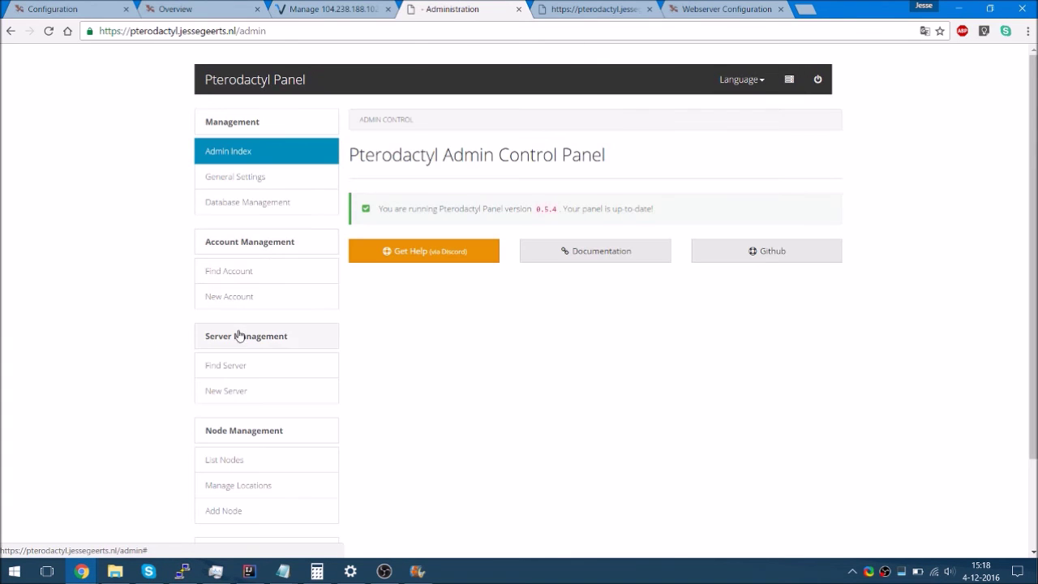
{"action": "left_click", "coordinate": [219, 392]}
{"action": "left_click", "coordinate": [435, 227]}
{"action": "type", "text": "Test"}
{"action": "key", "text": "Tab"}
{"action": "type", "text": "m"}
{"action": "key", "text": "Down"}
{"action": "key", "text": "Return"}
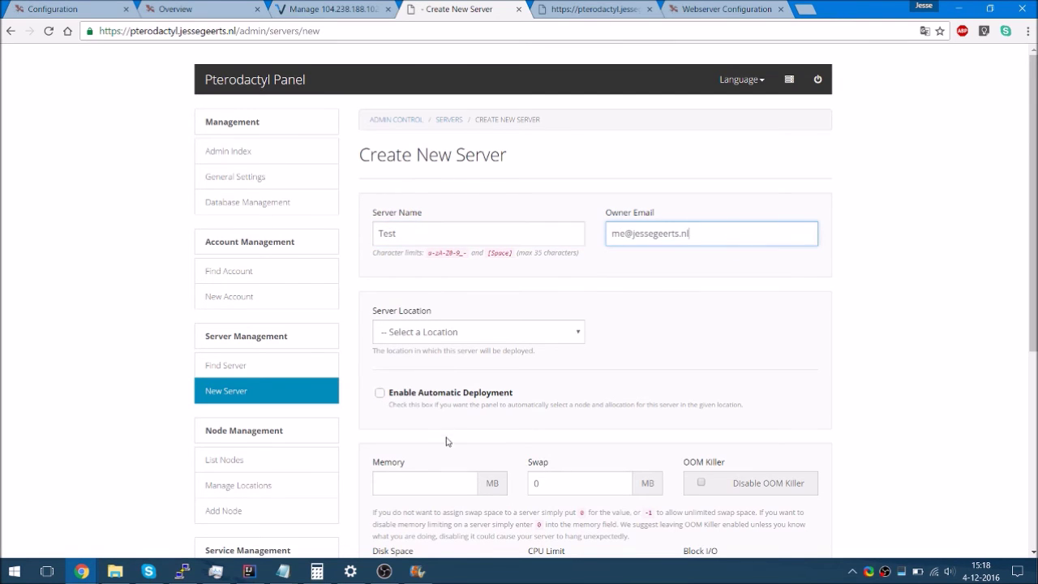
Set Localhost (Local), 4096 MB memory, 0 disk, Minecraft / Vanilla Minecraft, and submit
{"action": "left_click", "coordinate": [447, 404]}
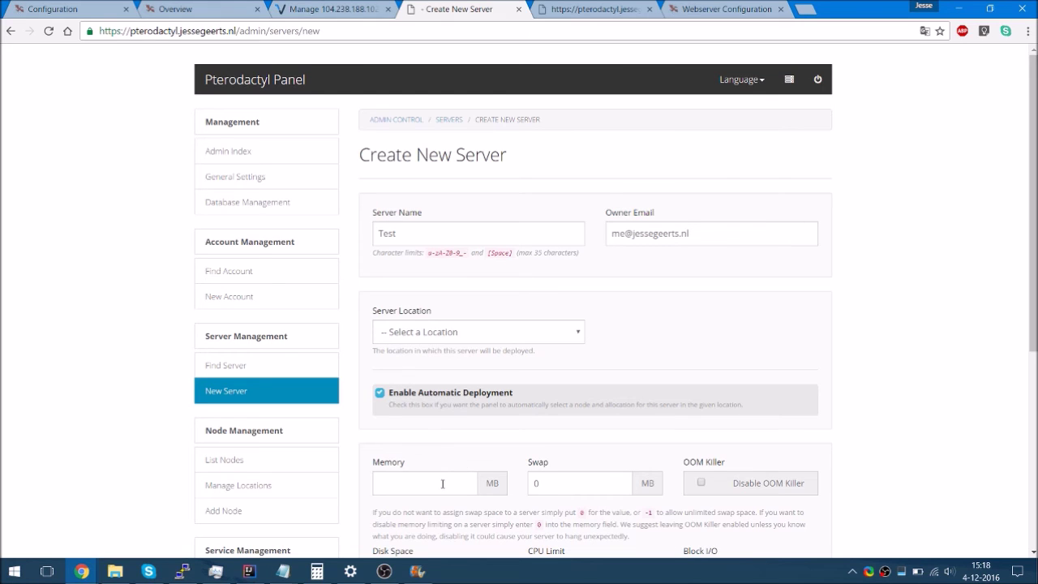
{"action": "left_click", "coordinate": [442, 485]}
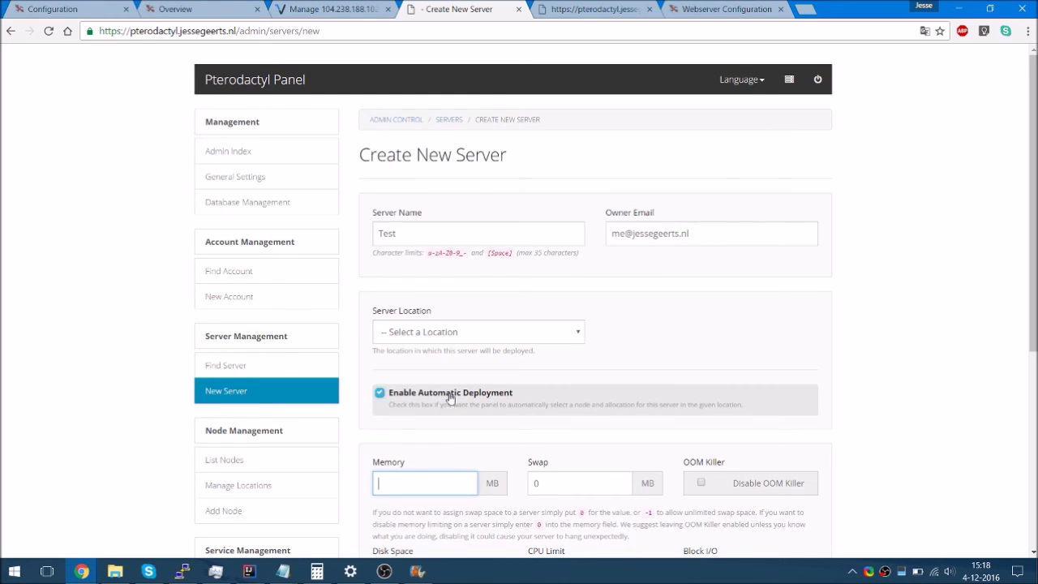
{"action": "left_click", "coordinate": [421, 342]}
{"action": "left_click", "coordinate": [420, 365]}
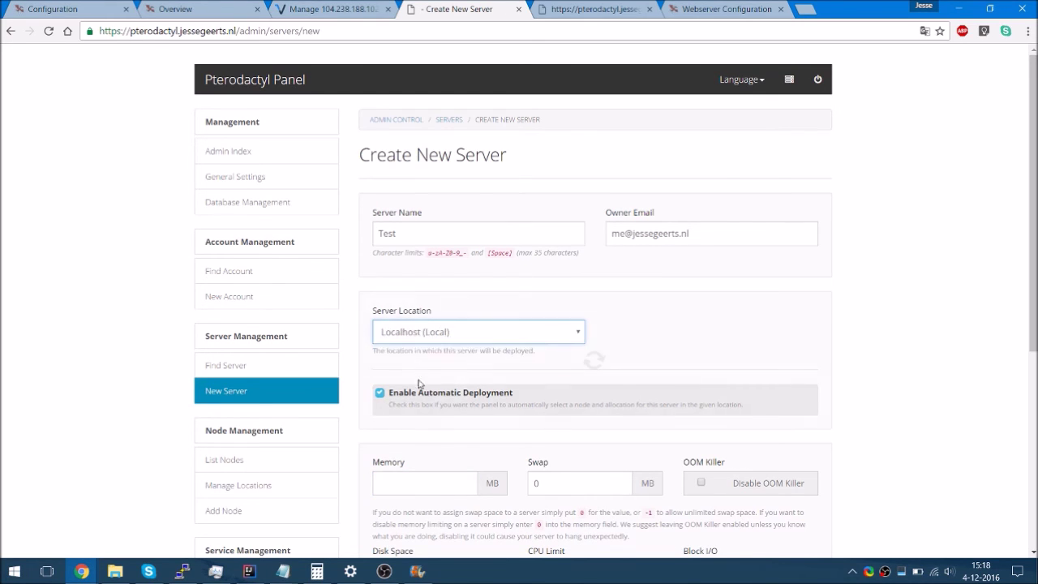
{"action": "left_click", "coordinate": [443, 490]}
{"action": "type", "text": "4096"}
{"action": "key", "text": "Tab"}
{"action": "key", "text": "Tab"}
{"action": "key", "text": "Tab"}
{"action": "type", "text": "0"}
{"action": "key", "text": "Tab"}
{"action": "key", "text": "Tab"}
{"action": "key", "text": "Tab"}
{"action": "key", "text": "Tab"}
{"action": "key", "text": "Down"}
{"action": "scroll", "coordinate": [442, 495], "scroll_direction": "down", "scroll_amount": 2}
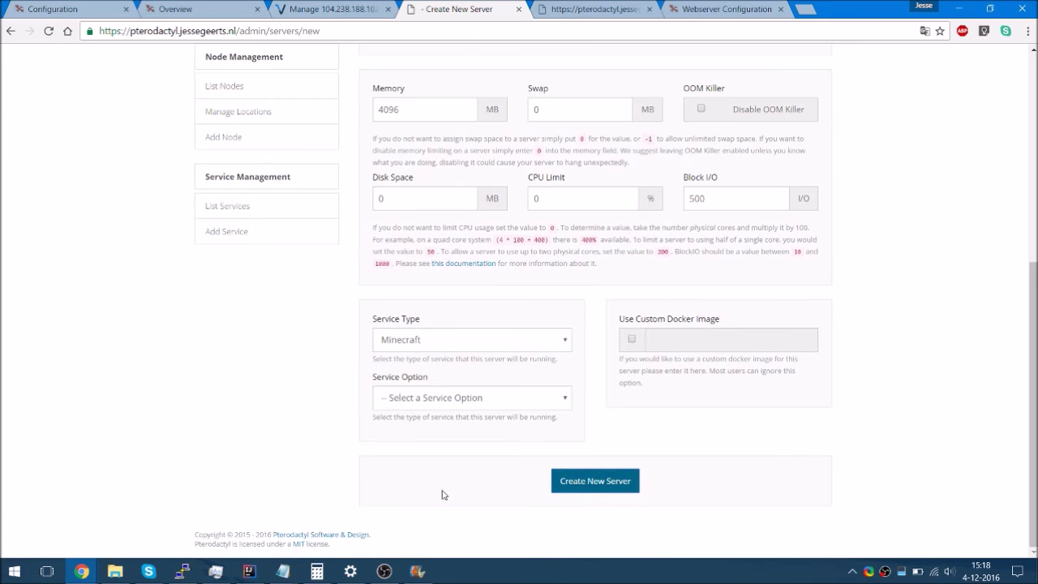
{"action": "left_click", "coordinate": [426, 395]}
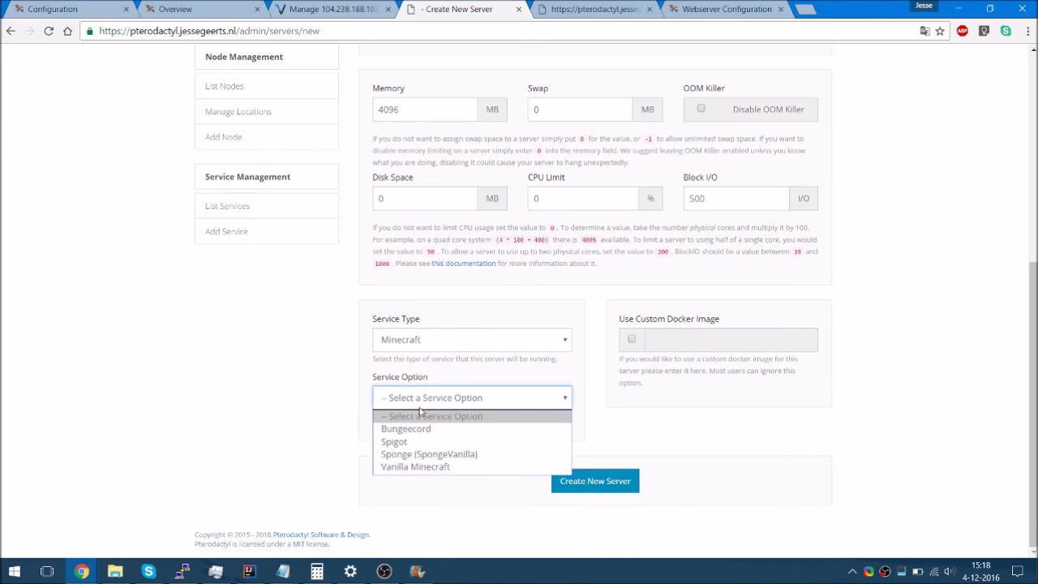
{"action": "left_click", "coordinate": [418, 467]}
{"action": "scroll", "coordinate": [549, 468], "scroll_direction": "down", "scroll_amount": 3}
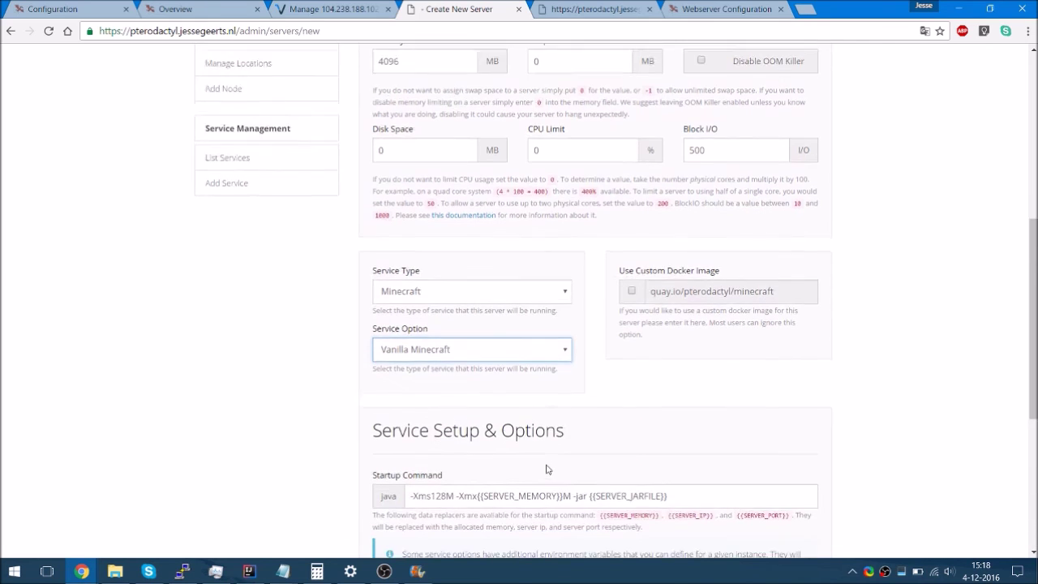
{"action": "scroll", "coordinate": [545, 482], "scroll_direction": "down", "scroll_amount": 3}
{"action": "left_click", "coordinate": [575, 484]}
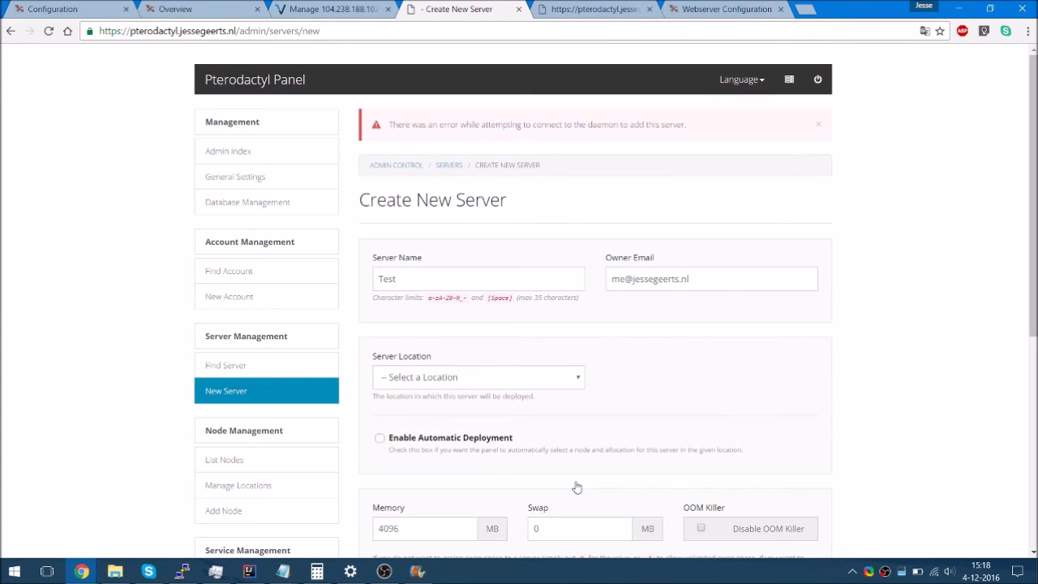
Choose Localhost (Local) with automatic deployment off, Node1, and IP 127.0.0.1
{"action": "scroll", "coordinate": [577, 486], "scroll_direction": "down", "scroll_amount": 2}
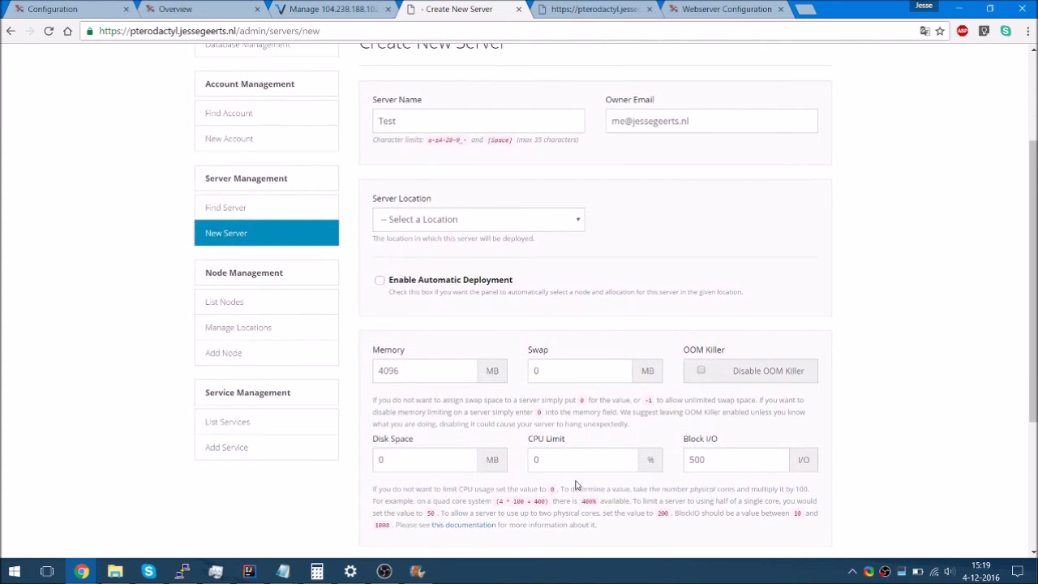
{"action": "scroll", "coordinate": [575, 215], "scroll_direction": "up", "scroll_amount": 2}
{"action": "left_click", "coordinate": [475, 375]}
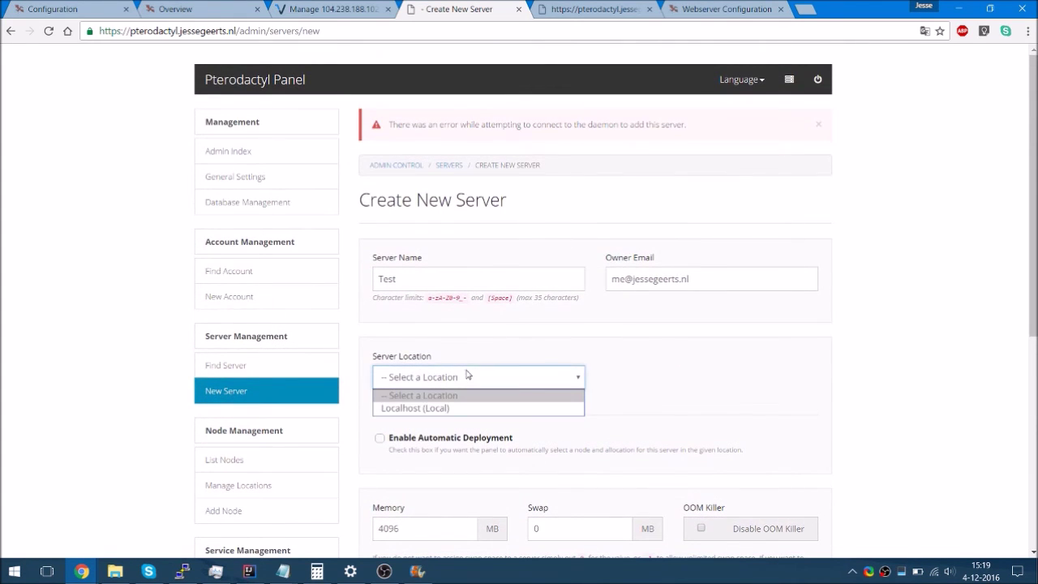
{"action": "left_click", "coordinate": [454, 411]}
{"action": "left_click", "coordinate": [442, 438]}
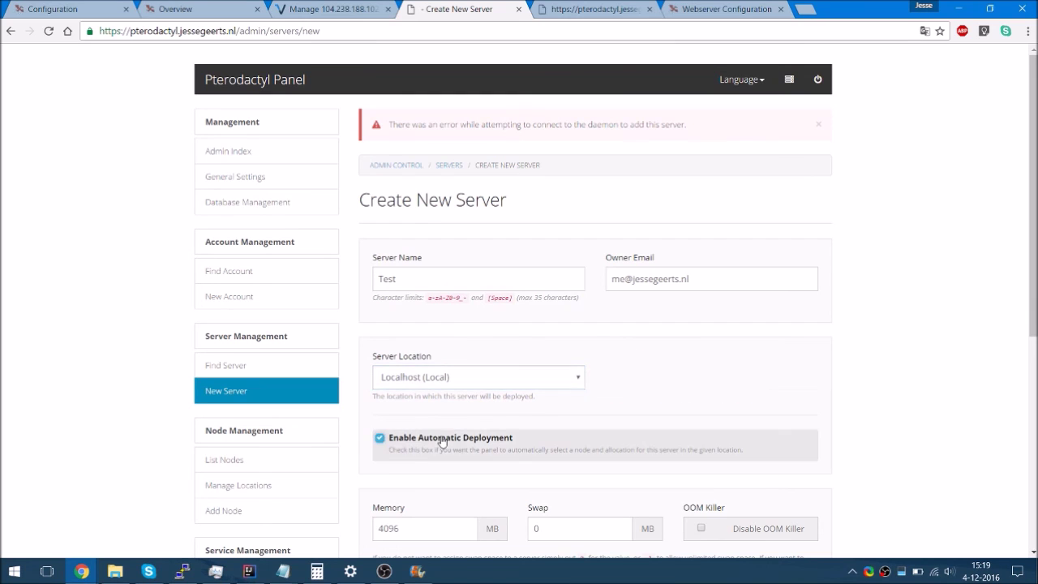
{"action": "left_click", "coordinate": [526, 437]}
{"action": "left_click", "coordinate": [692, 377]}
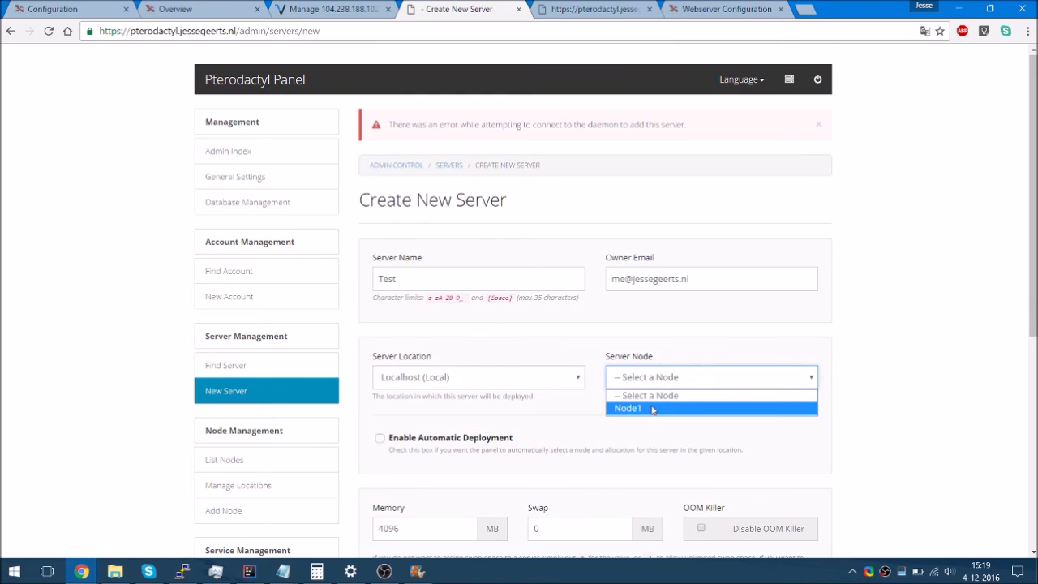
{"action": "left_click", "coordinate": [649, 408]}
{"action": "scroll", "coordinate": [650, 408], "scroll_direction": "down", "scroll_amount": 5}
{"action": "scroll", "coordinate": [651, 406], "scroll_direction": "up", "scroll_amount": 1}
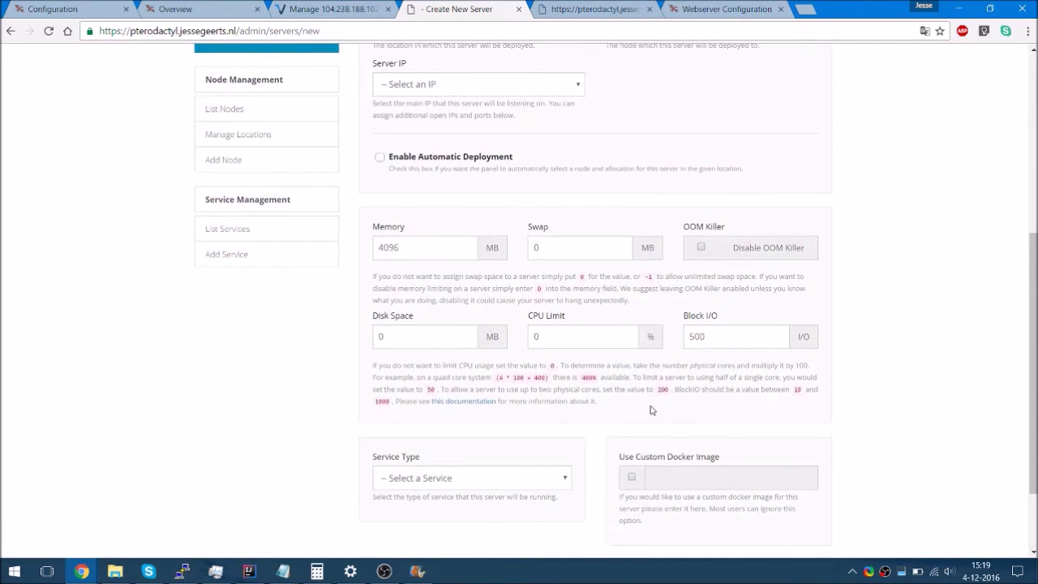
{"action": "left_click", "coordinate": [432, 85]}
{"action": "left_click", "coordinate": [414, 114]}
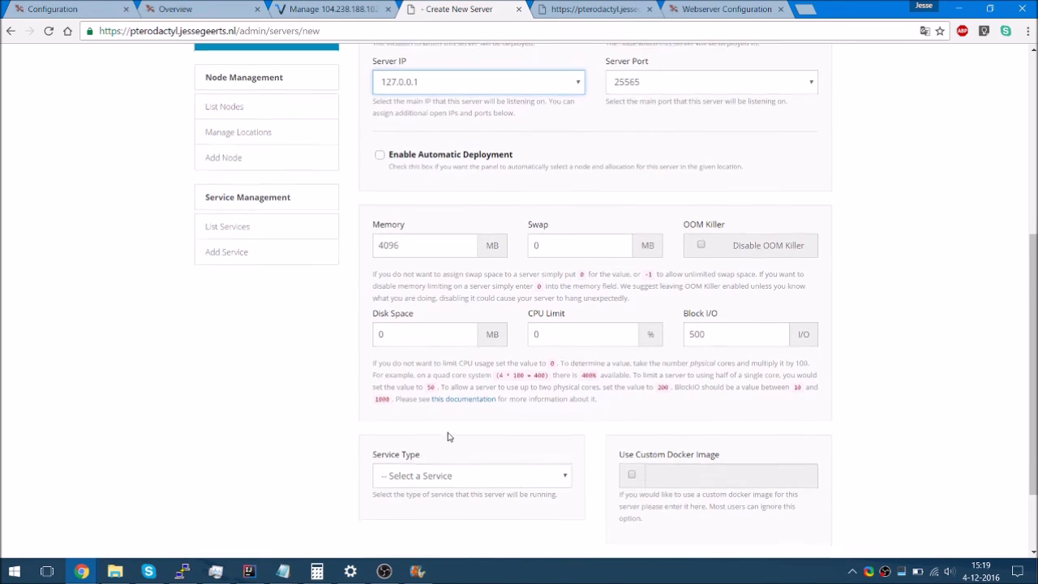
Choose Minecraft / Vanilla Minecraft and resubmit the Test server
{"action": "scroll", "coordinate": [447, 421], "scroll_direction": "down", "scroll_amount": 2}
{"action": "left_click", "coordinate": [442, 378]}
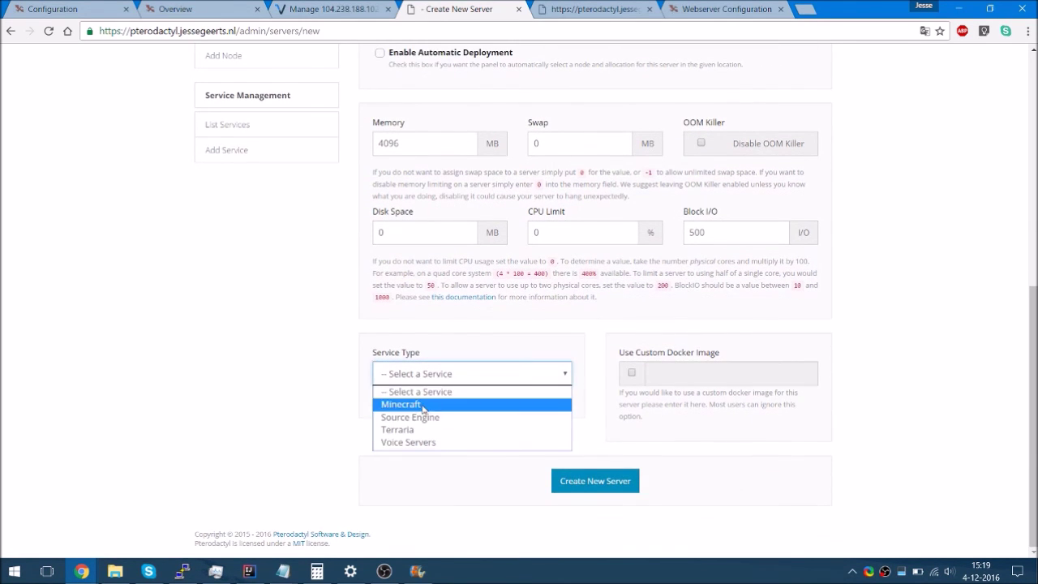
{"action": "left_click", "coordinate": [410, 404]}
{"action": "left_click", "coordinate": [418, 432]}
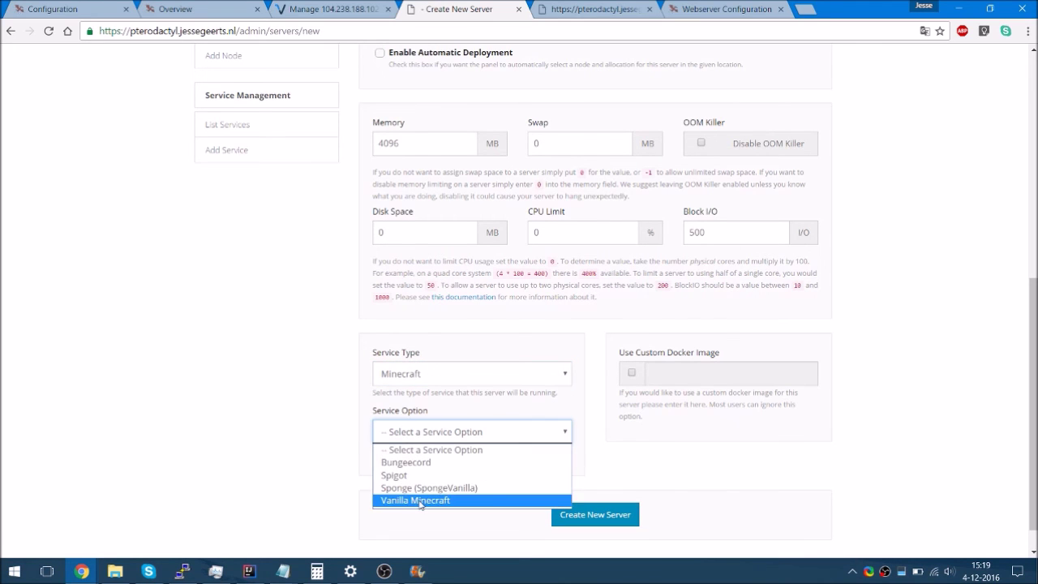
{"action": "left_click", "coordinate": [416, 501]}
{"action": "scroll", "coordinate": [573, 533], "scroll_direction": "down", "scroll_amount": 3}
{"action": "scroll", "coordinate": [573, 533], "scroll_direction": "down", "scroll_amount": 2}
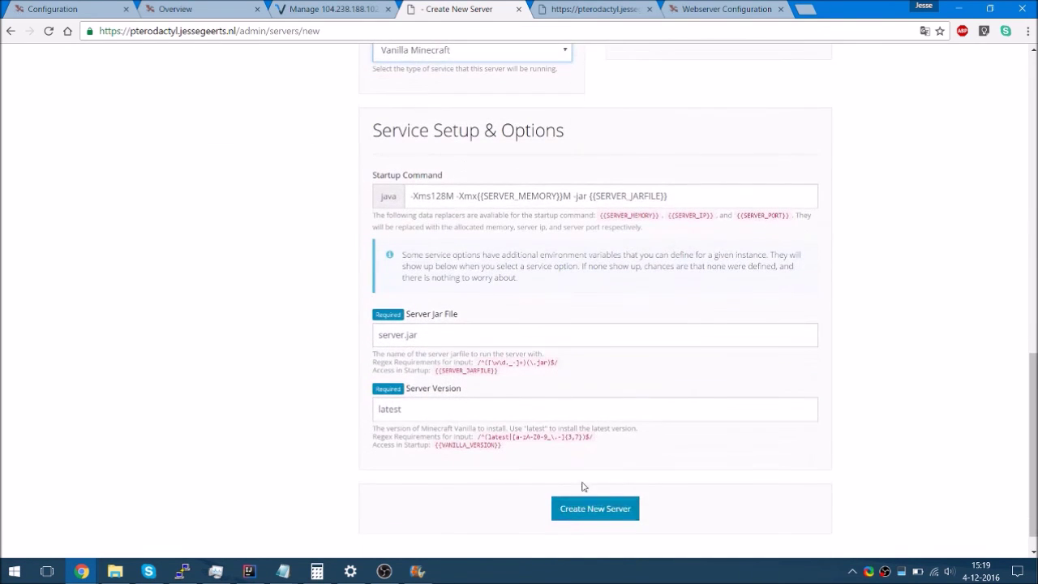
{"action": "left_click", "coordinate": [579, 514]}
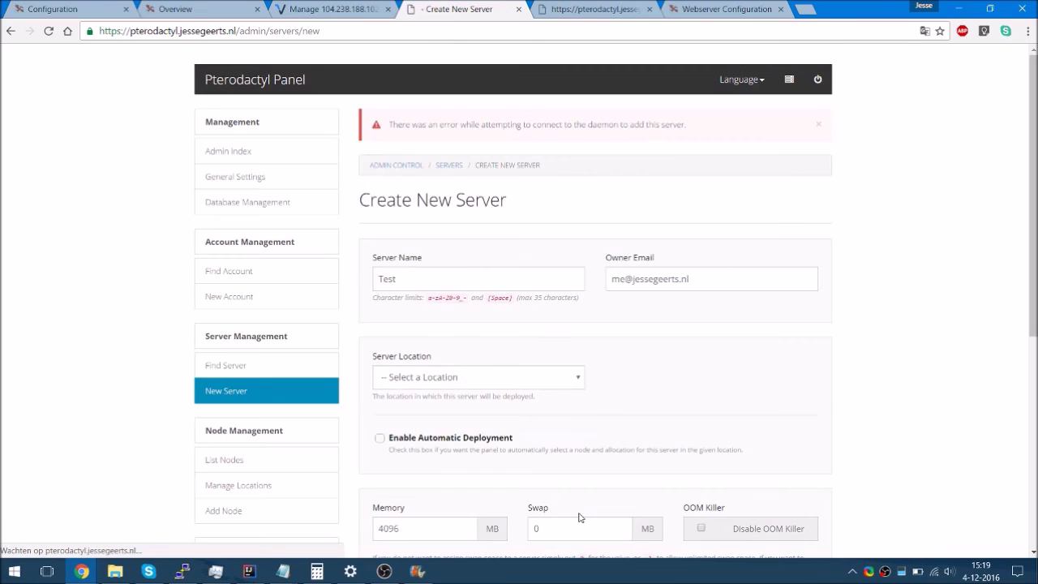
Reattach to the daemon screen session with screen -r daemon in PuTTY
{"action": "key", "text": "alt+Tab"}
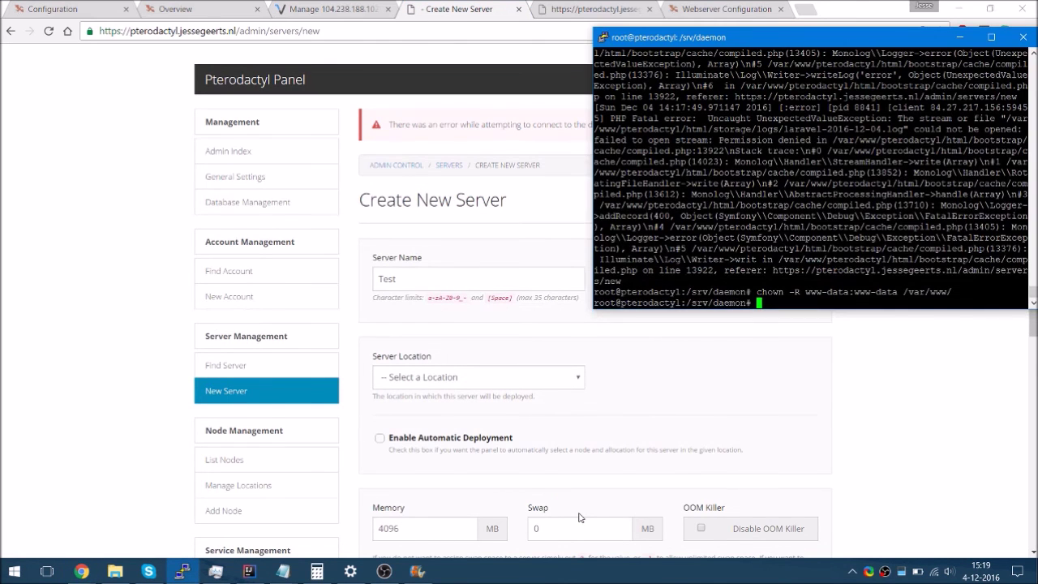
{"action": "type", "text": "screen -r daemon"}
{"action": "key", "text": "Tab"}
{"action": "key", "text": "Tab"}
{"action": "key", "text": "n"}
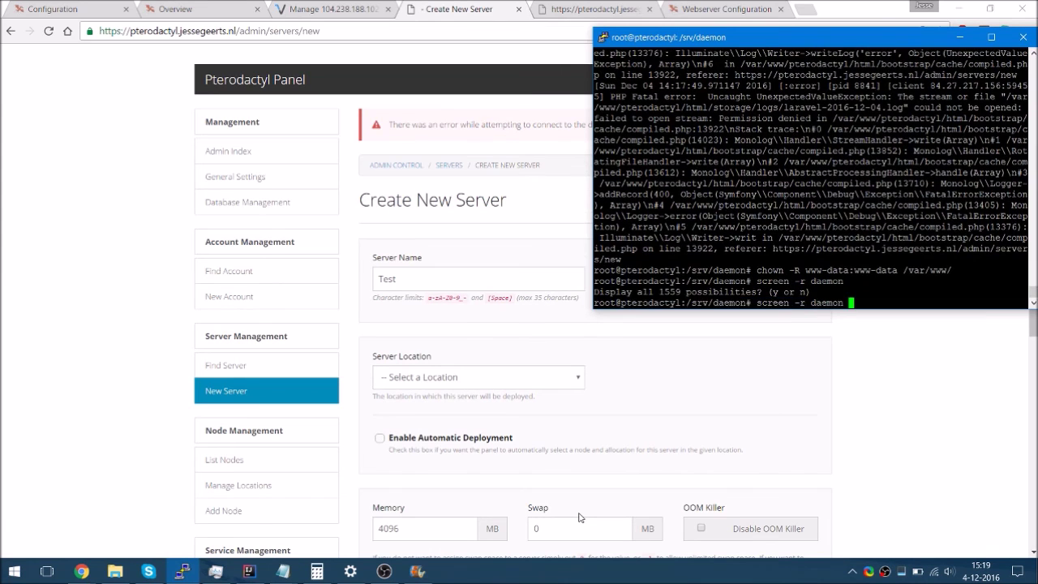
{"action": "key", "text": "Return"}
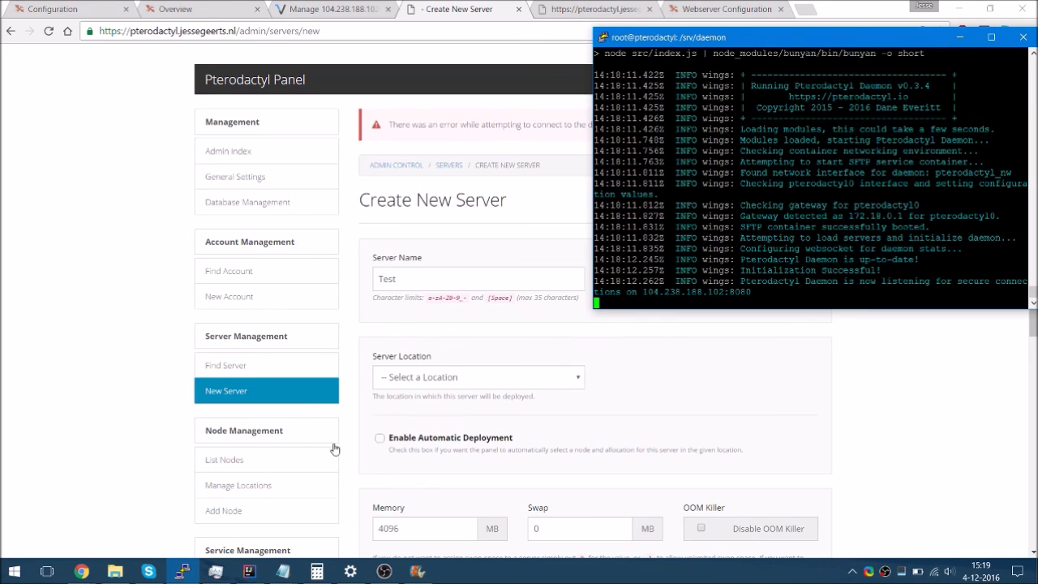
{"action": "right_click", "coordinate": [269, 454]}
{"action": "left_click", "coordinate": [326, 328]}
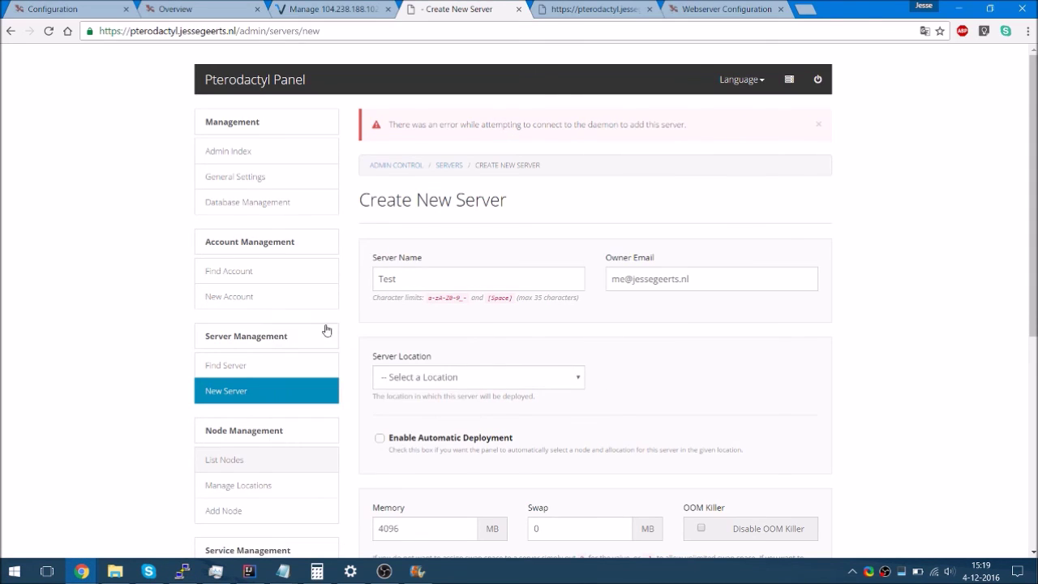
Open Node1, resave its settings from the FQDN field, and view its daemon configuration
{"action": "key", "text": "ctrl+Tab"}
{"action": "left_click", "coordinate": [396, 227]}
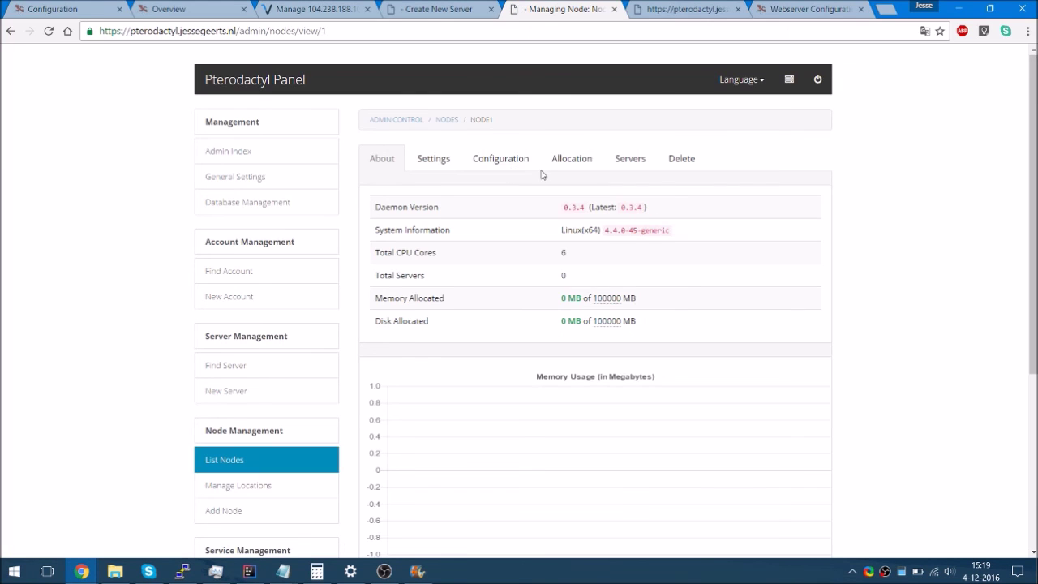
{"action": "left_click", "coordinate": [508, 163]}
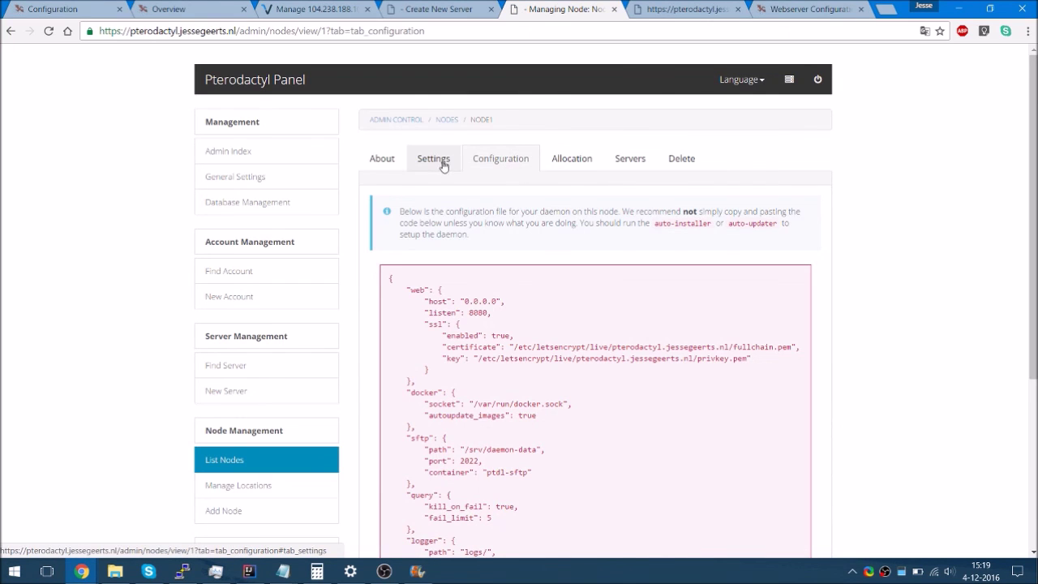
{"action": "left_click", "coordinate": [440, 161]}
{"action": "left_click", "coordinate": [507, 349]}
{"action": "key", "text": "Return"}
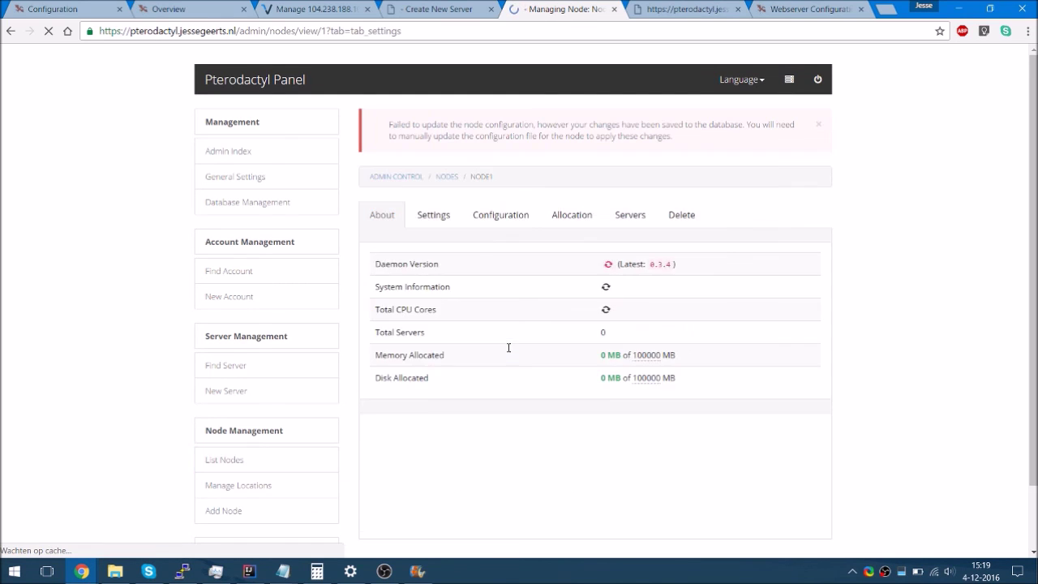
{"action": "left_click", "coordinate": [512, 222]}
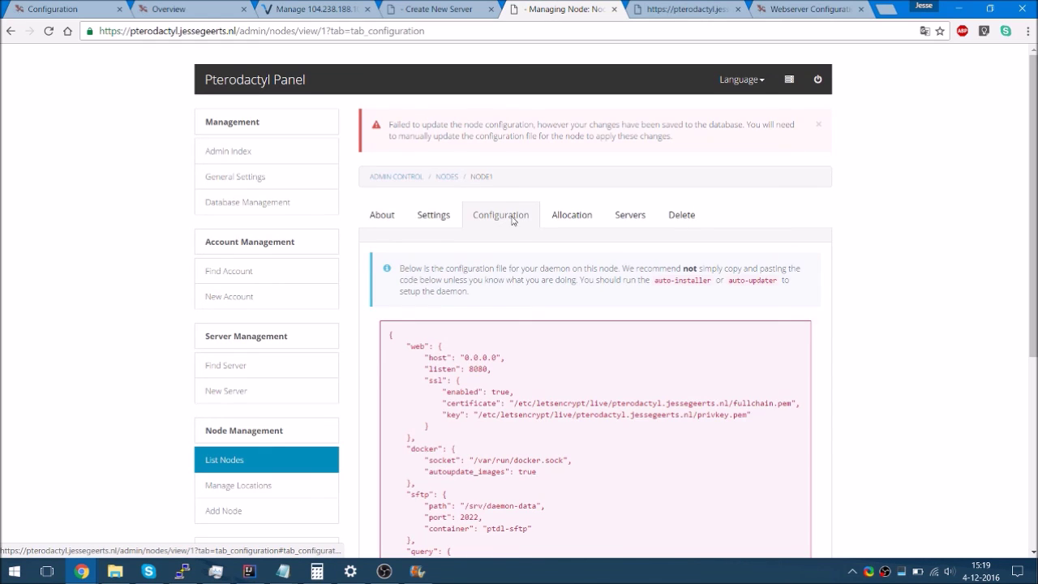